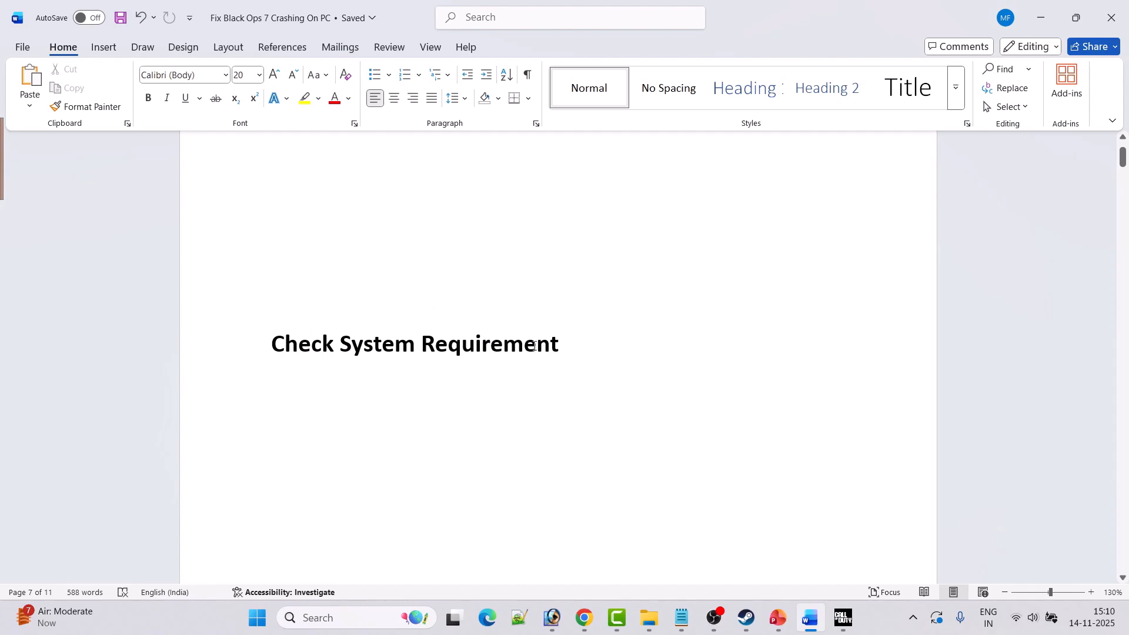
Examine Black Ops 7's system requirements and TPM 2.0 note on its Steam page in the browser, and return to Fix 1 in the Word document.
{"action": "key", "text": "alt+Tab"}
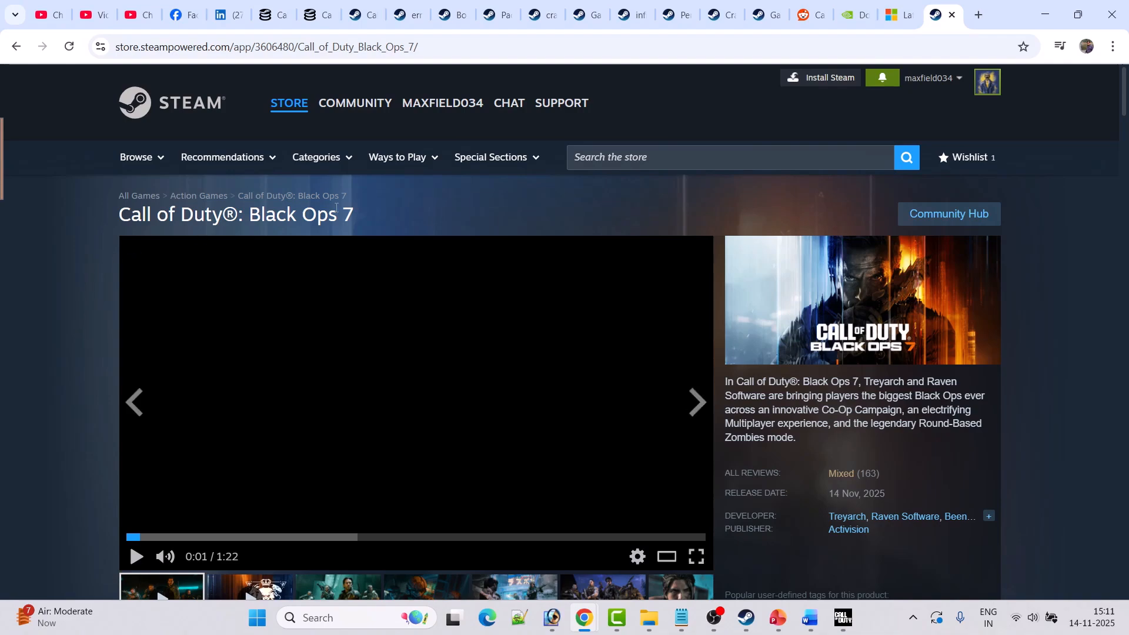
{"action": "scroll", "coordinate": [71, 395], "scroll_direction": "down", "scroll_amount": 20}
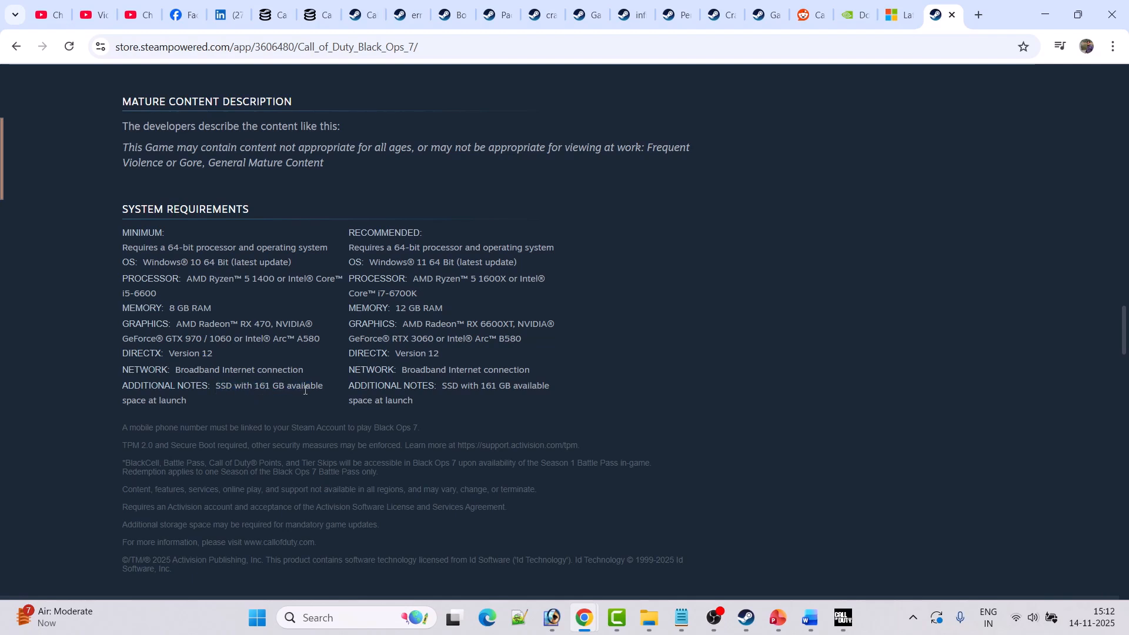
{"action": "scroll", "coordinate": [132, 383], "scroll_direction": "down", "scroll_amount": 1}
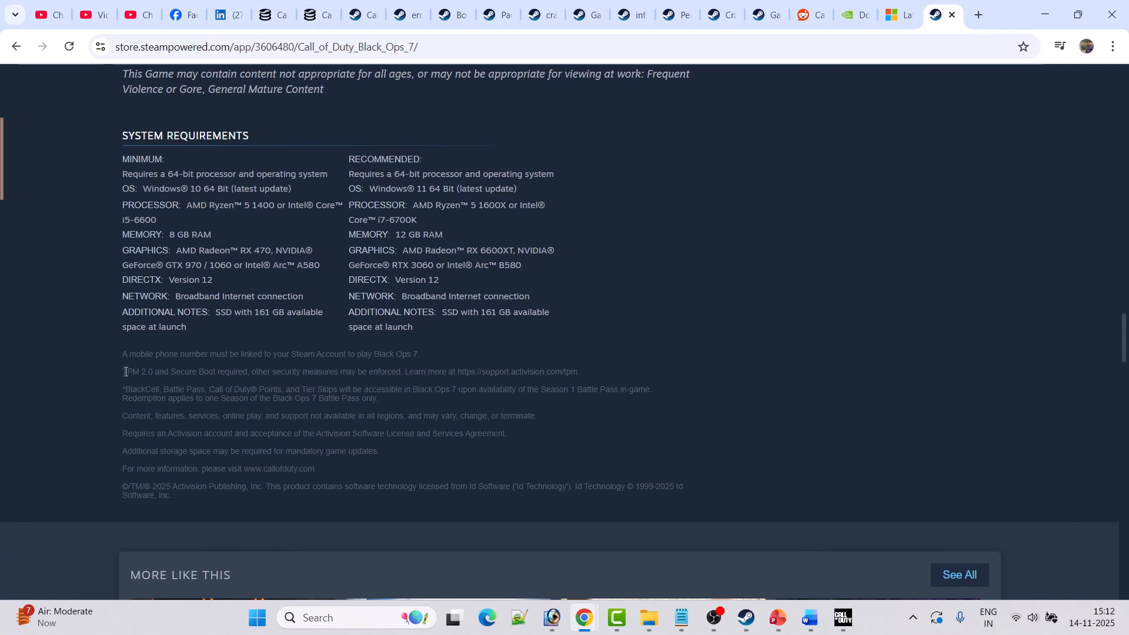
{"action": "mouse_move", "coordinate": [125, 371]}
{"action": "left_mouse_down"}
{"action": "mouse_move", "coordinate": [244, 369]}
{"action": "mouse_move", "coordinate": [245, 381]}
{"action": "mouse_move", "coordinate": [121, 374]}
{"action": "left_mouse_up"}
{"action": "left_click", "coordinate": [249, 378]}
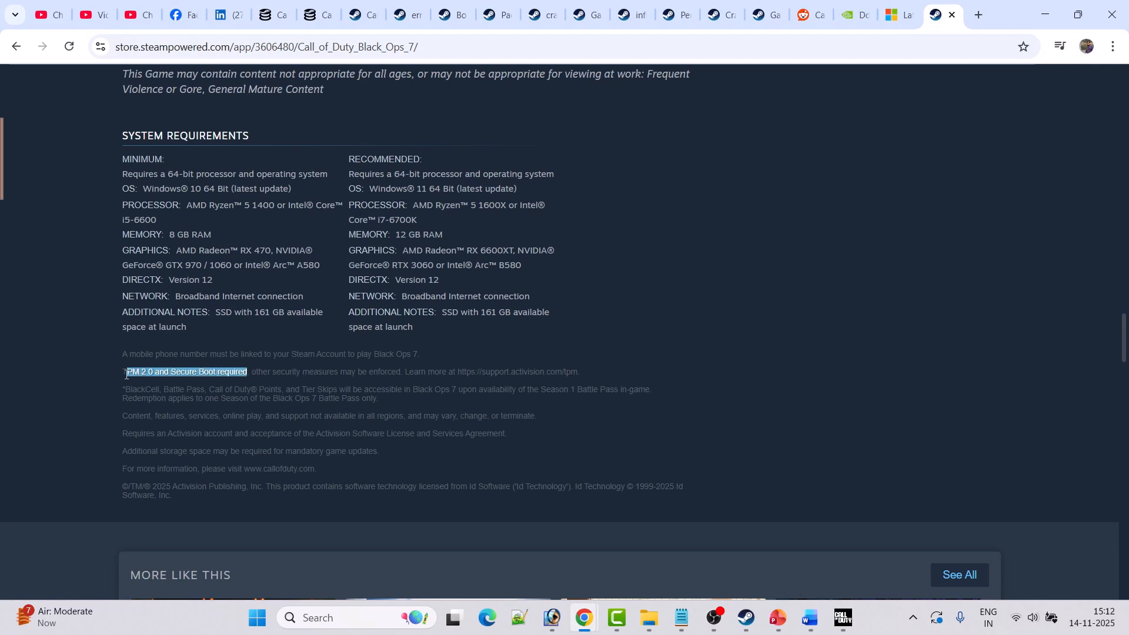
{"action": "left_click", "coordinate": [255, 323]}
{"action": "scroll", "coordinate": [254, 322], "scroll_direction": "up", "scroll_amount": 1}
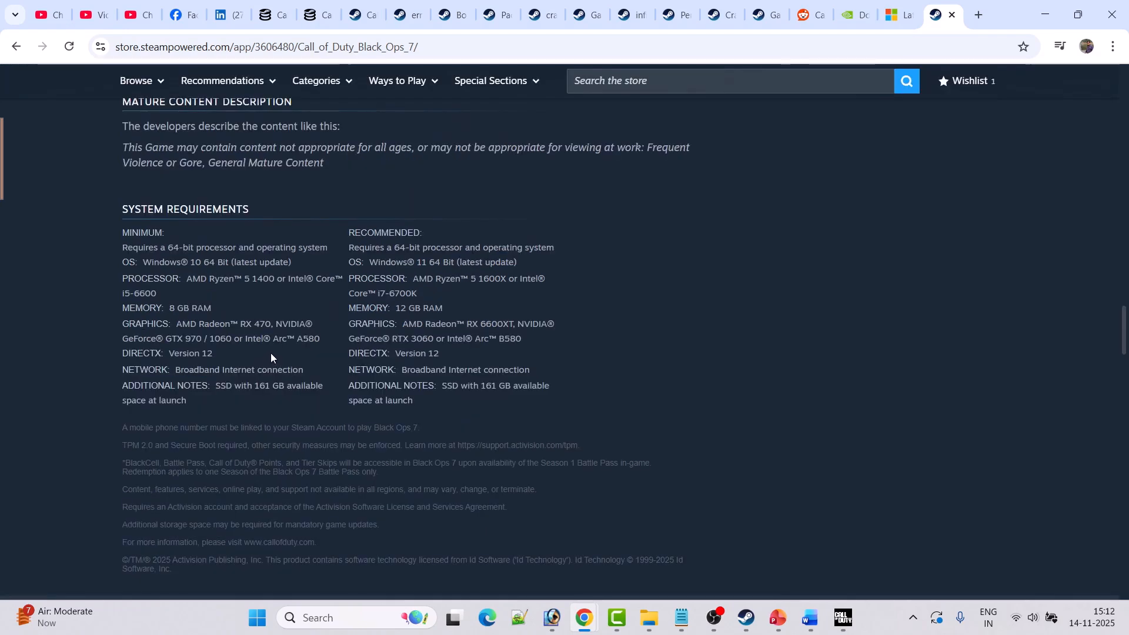
{"action": "left_click_drag", "start_coordinate": [124, 243], "coordinate": [436, 400]}
{"action": "left_click", "coordinate": [508, 404]}
{"action": "key", "text": "alt+Tab"}
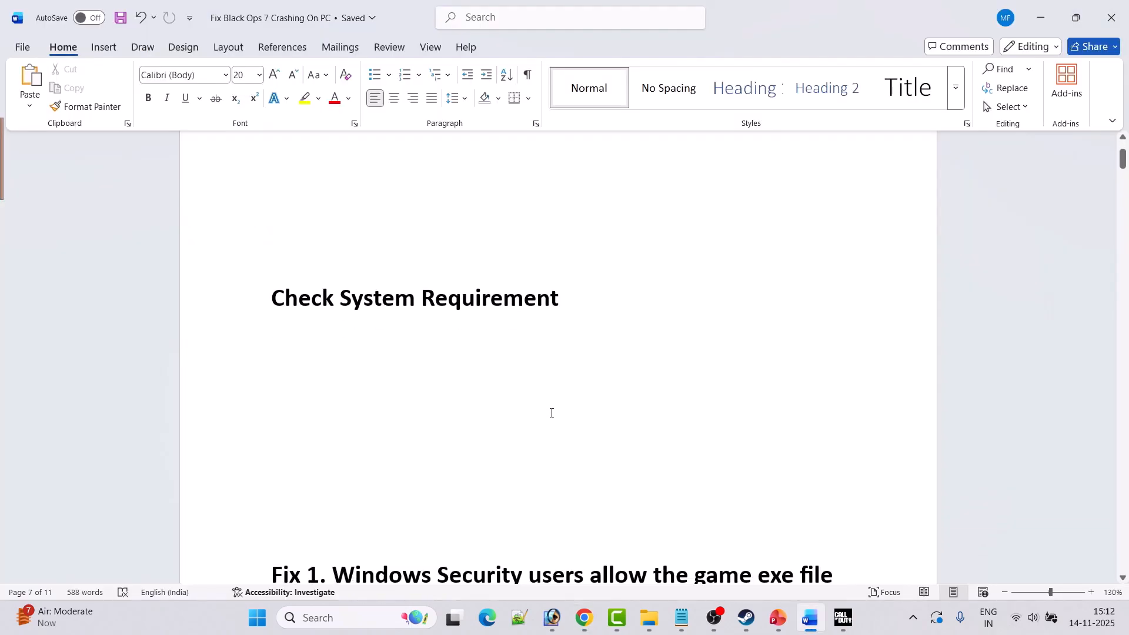
{"action": "scroll", "coordinate": [552, 413], "scroll_direction": "down", "scroll_amount": 5}
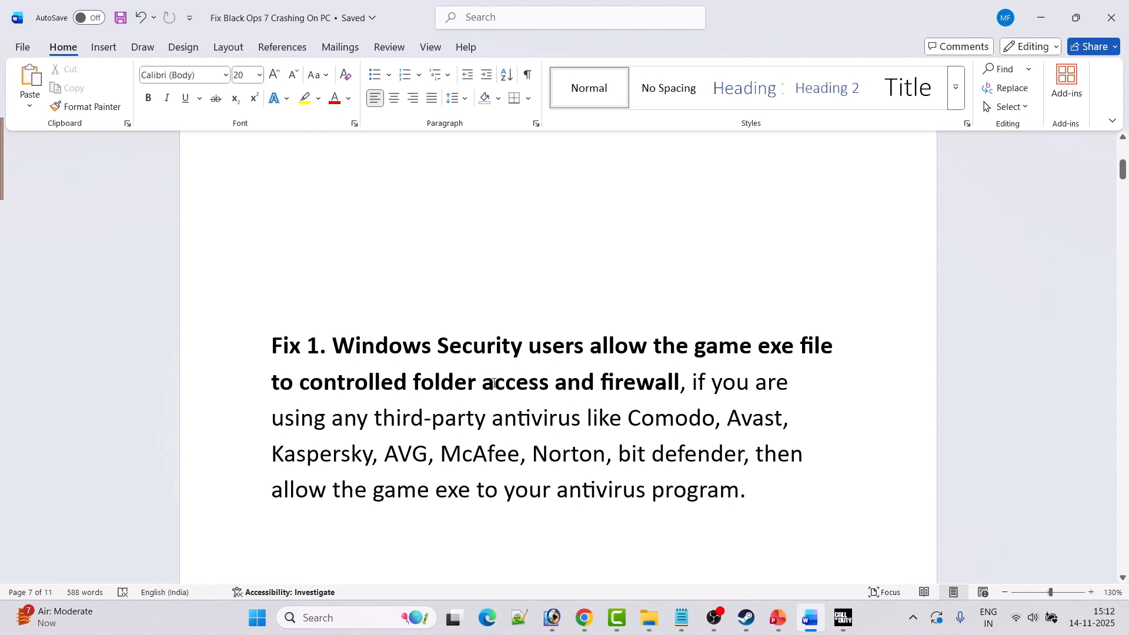
Open Windows Security and go to the ransomware protection page for allowing an app through Controlled folder access.
{"action": "left_click", "coordinate": [334, 619]}
{"action": "type", "text": "windows"}
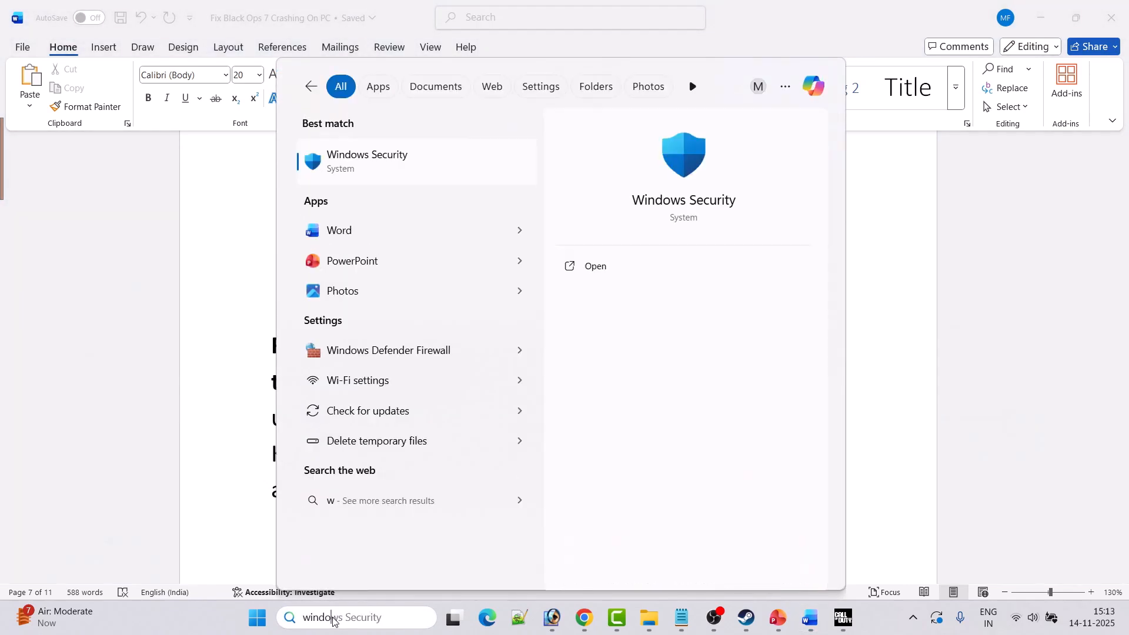
{"action": "left_click", "coordinate": [612, 266]}
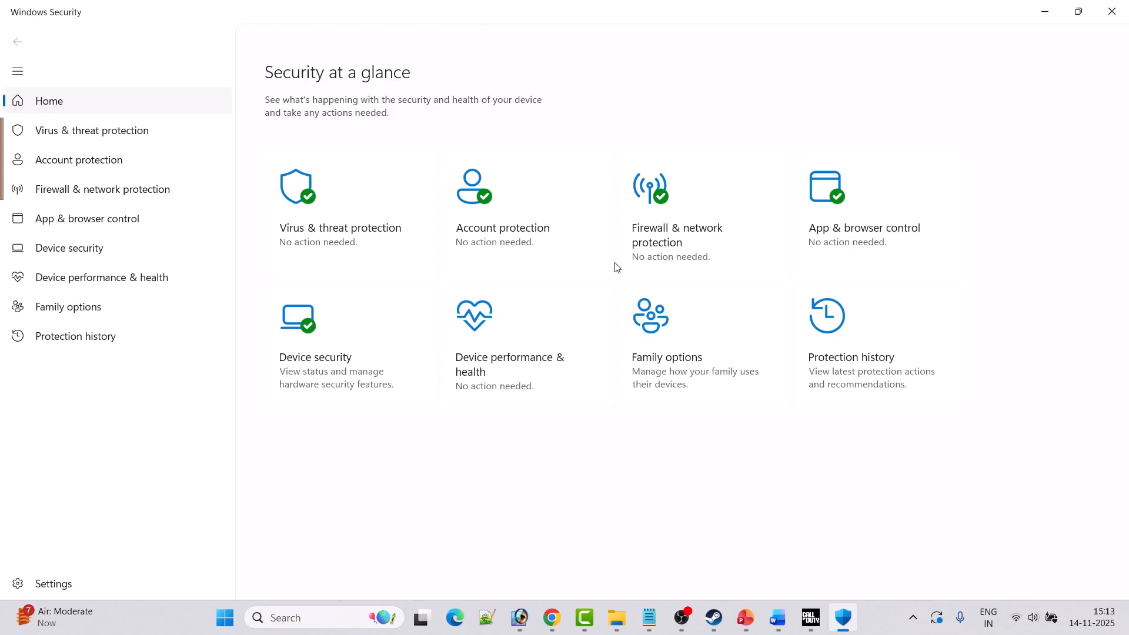
{"action": "left_click", "coordinate": [346, 232]}
{"action": "scroll", "coordinate": [566, 348], "scroll_direction": "down", "scroll_amount": 2}
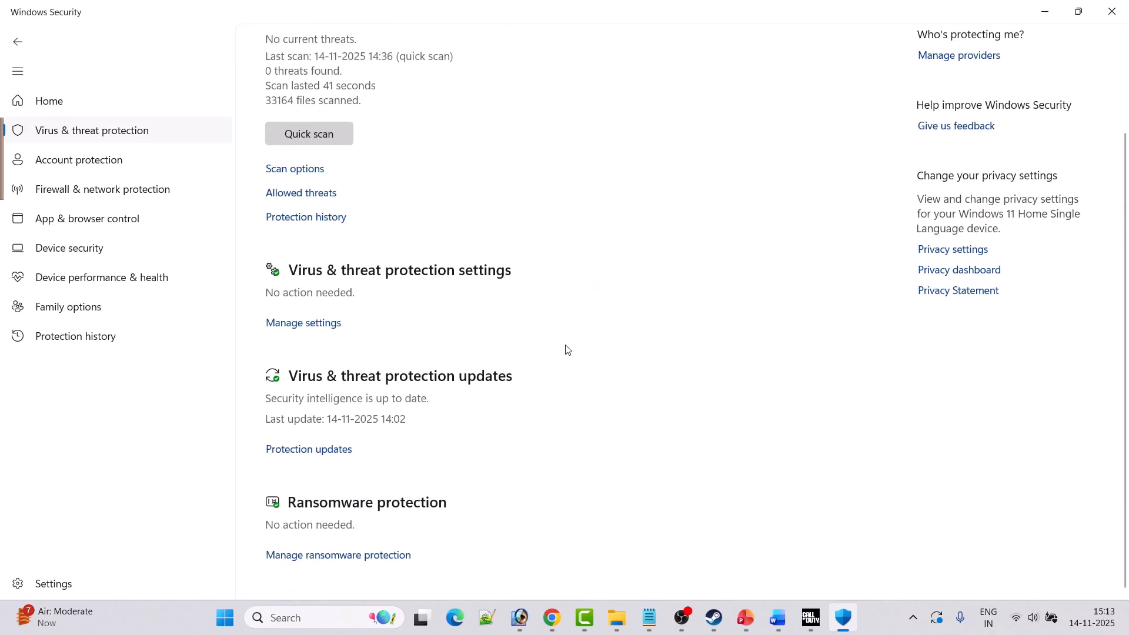
{"action": "left_click", "coordinate": [332, 555]}
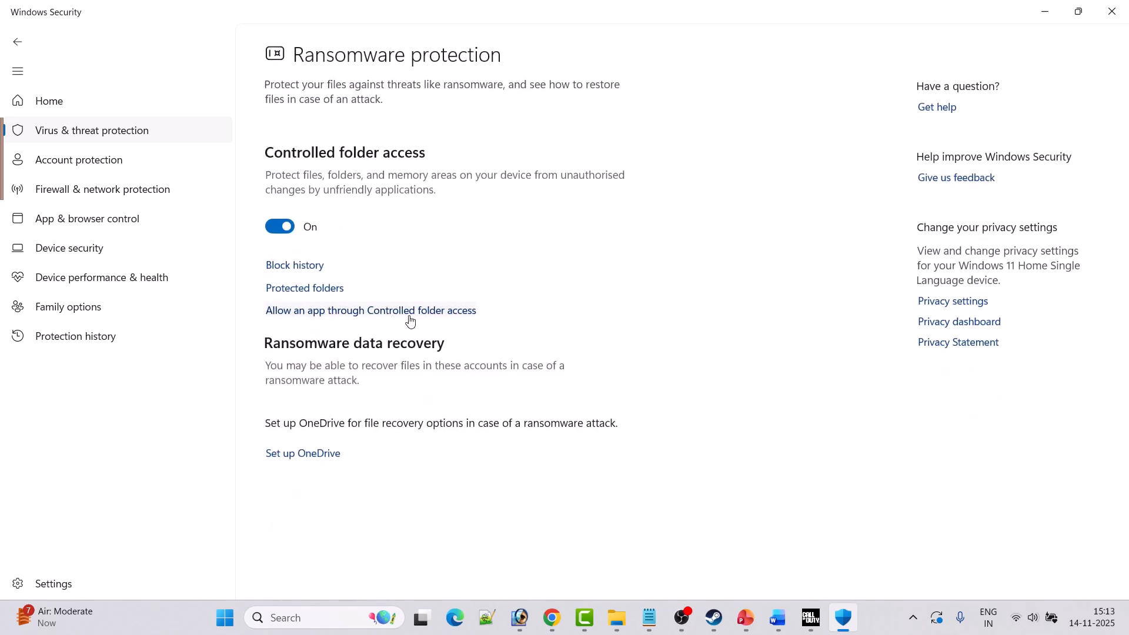
{"action": "left_click", "coordinate": [411, 320]}
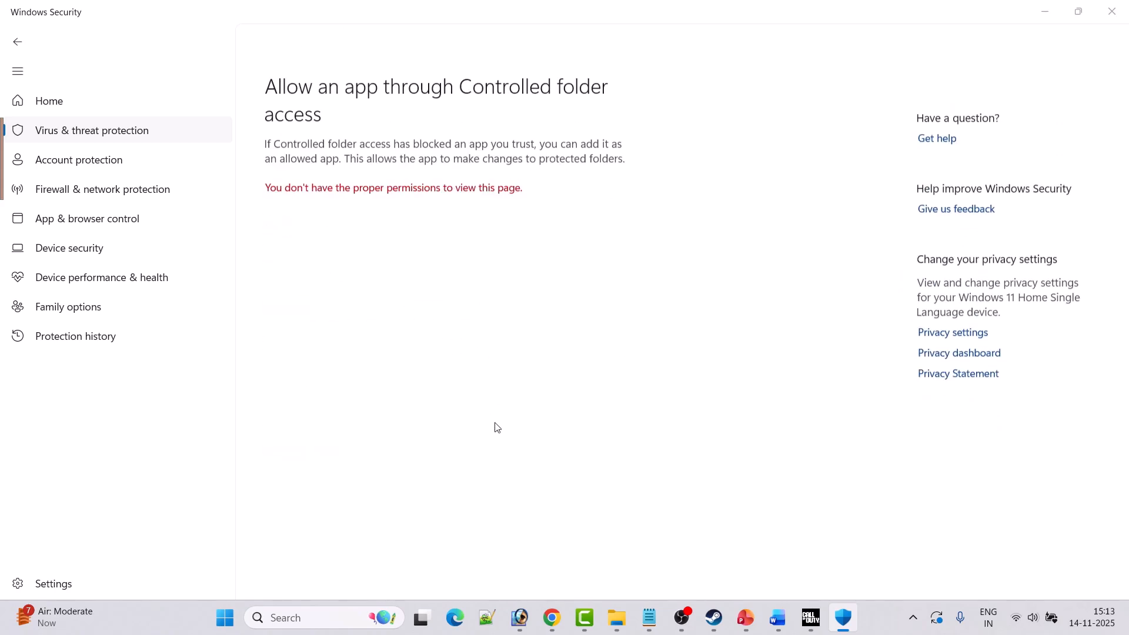
Start adding an allowed app by browsing all apps, and open the Program Files (x86) folder on the C: drive.
{"action": "scroll", "coordinate": [496, 425], "scroll_direction": "down", "scroll_amount": 3}
{"action": "left_click", "coordinate": [287, 41]}
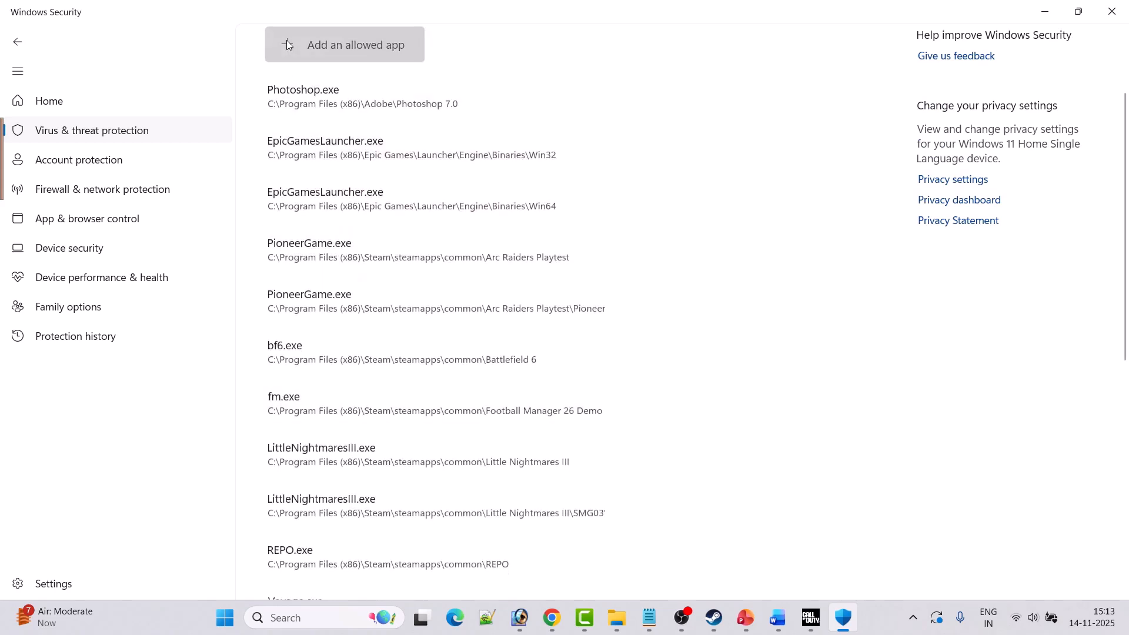
{"action": "left_click", "coordinate": [329, 104]}
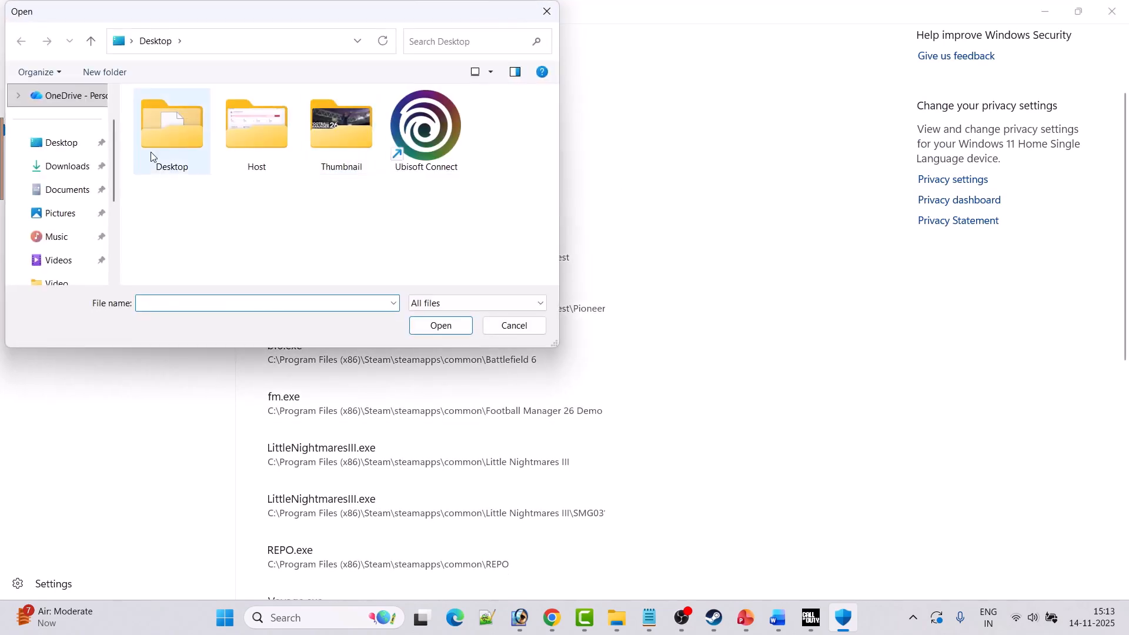
{"action": "scroll", "coordinate": [53, 259], "scroll_direction": "down", "scroll_amount": 3}
{"action": "left_click", "coordinate": [62, 213]}
{"action": "scroll", "coordinate": [315, 171], "scroll_direction": "down", "scroll_amount": 3}
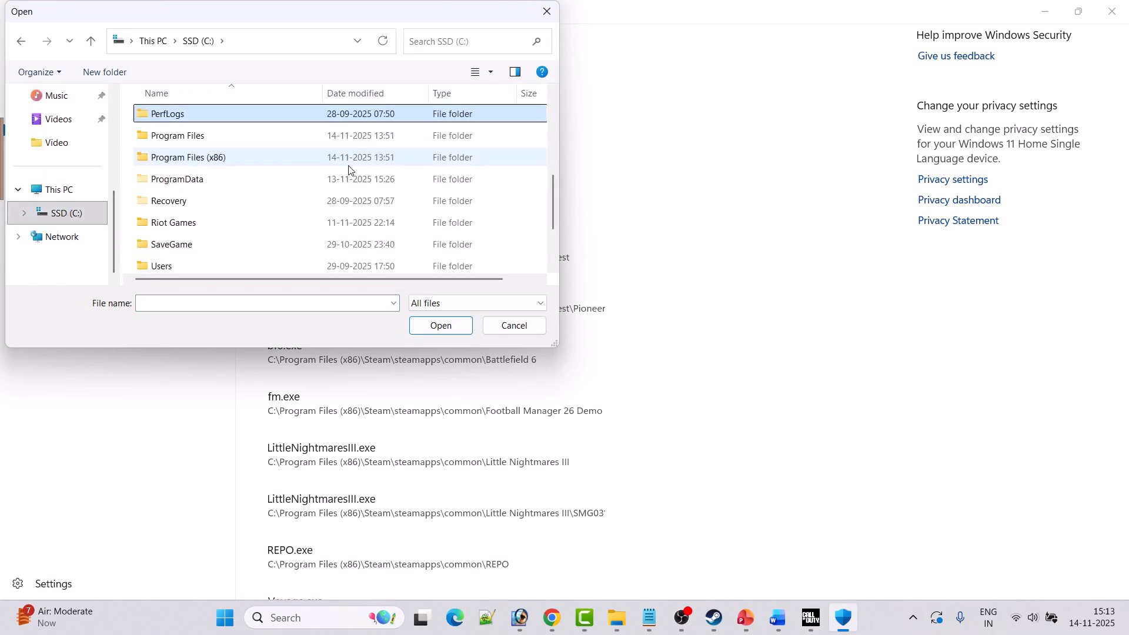
{"action": "left_click", "coordinate": [347, 136]}
{"action": "left_click", "coordinate": [349, 167]}
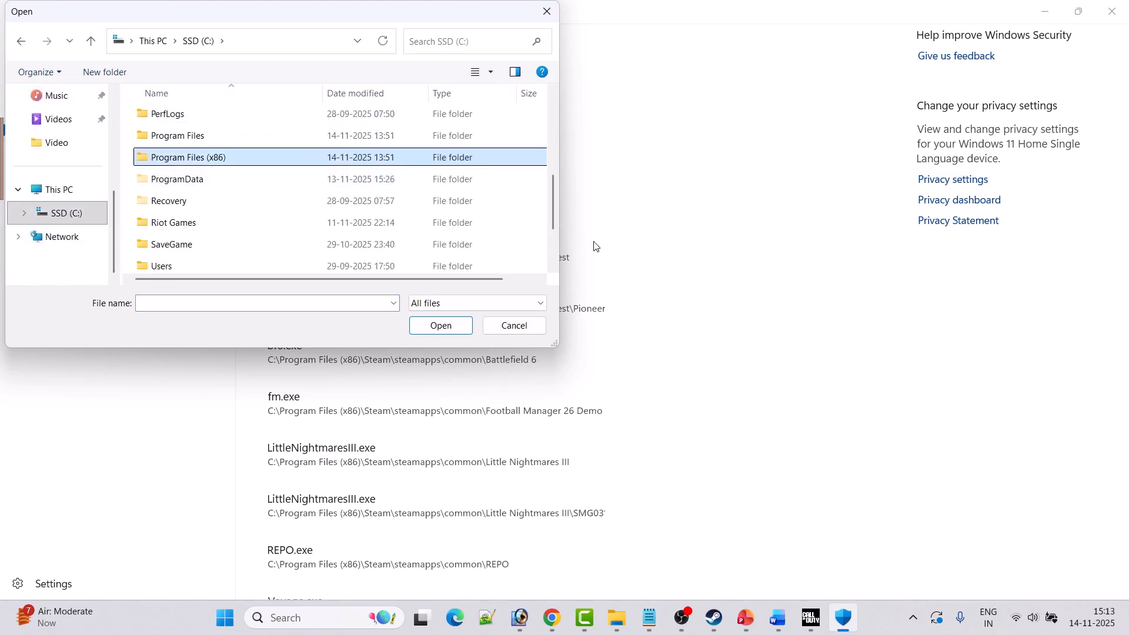
{"action": "key", "text": "Return"}
Allow the cod application from Steam\steamapps\common\Call of Duty HQ through Controlled folder access.
{"action": "key", "text": "s"}
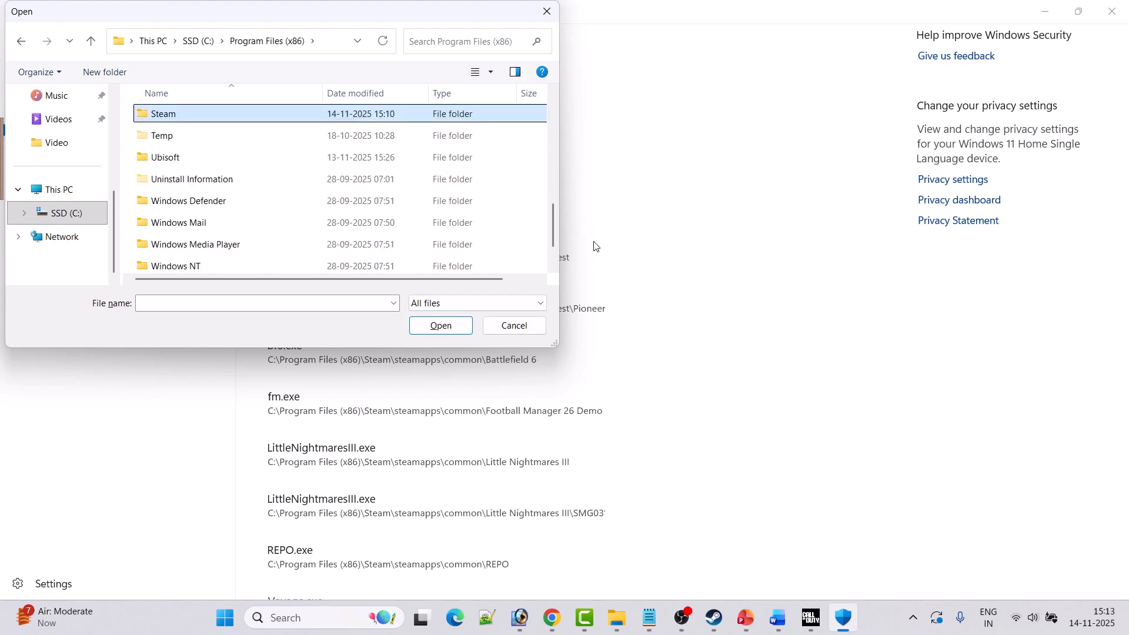
{"action": "key", "text": "Return"}
{"action": "key", "text": "s"}
{"action": "key", "text": "s"}
{"action": "key", "text": "Return"}
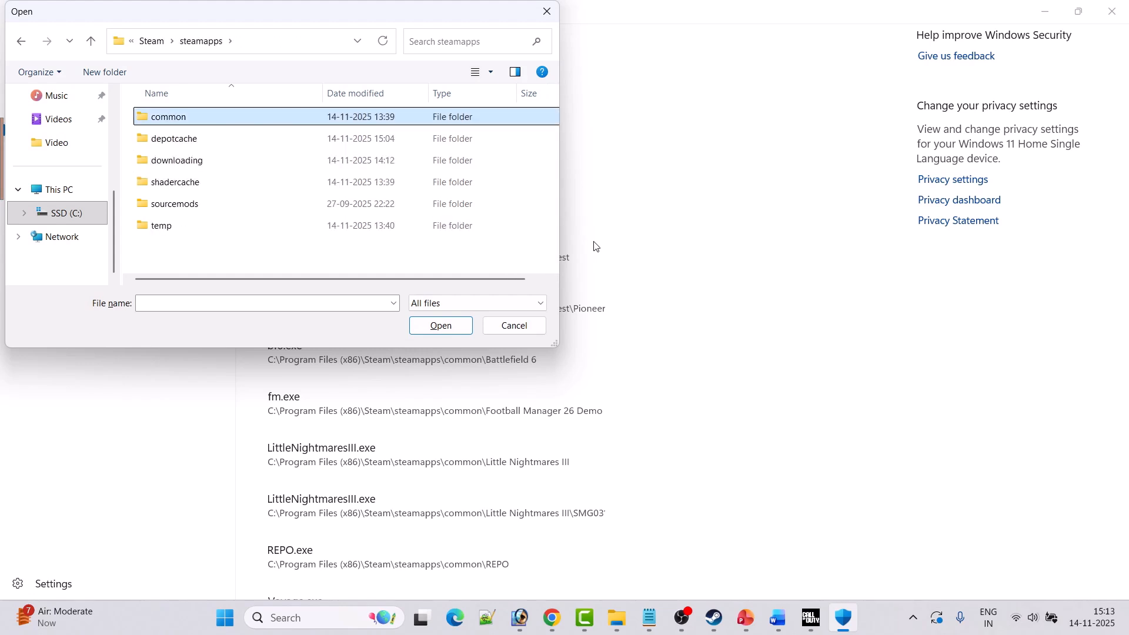
{"action": "key", "text": "Return"}
{"action": "key", "text": "c"}
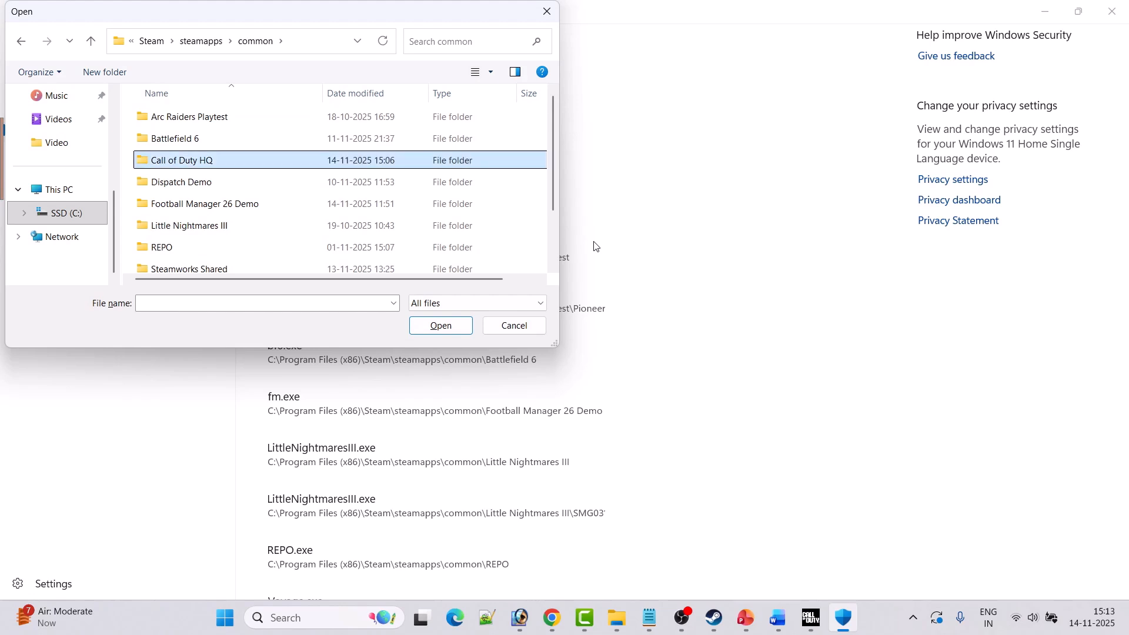
{"action": "key", "text": "Return"}
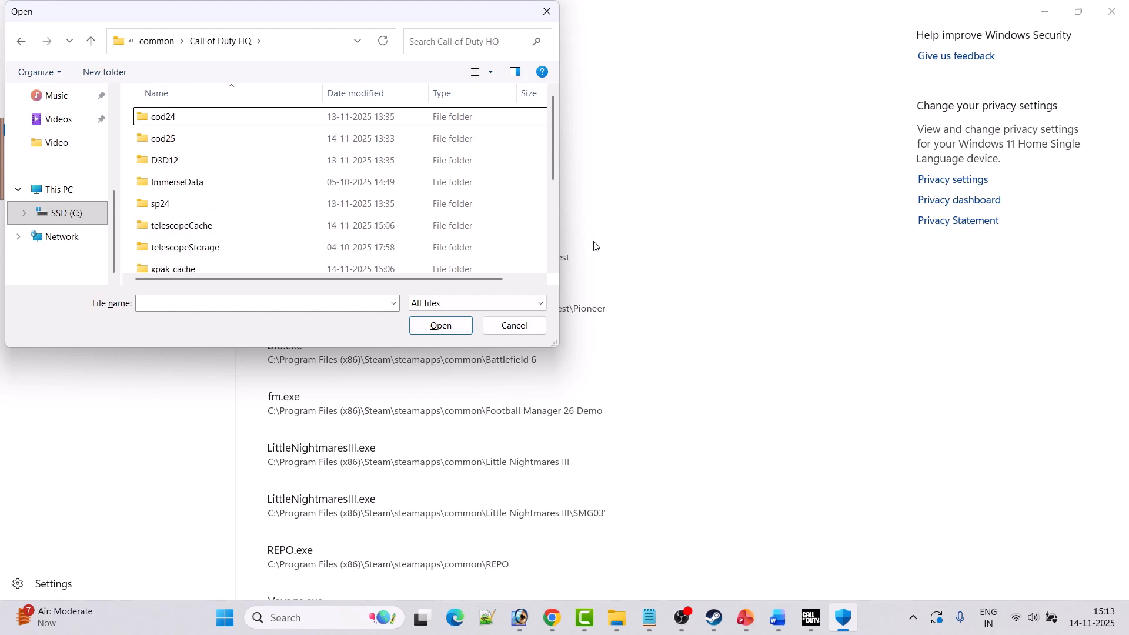
{"action": "scroll", "coordinate": [288, 194], "scroll_direction": "down", "scroll_amount": 2}
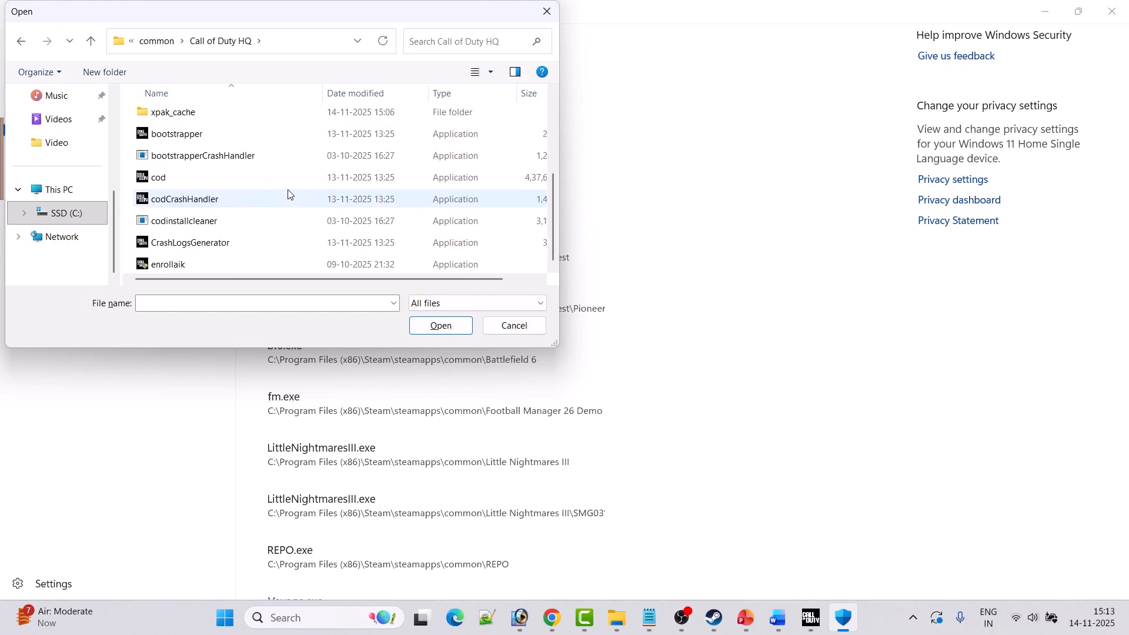
{"action": "left_click", "coordinate": [184, 181]}
{"action": "left_click", "coordinate": [438, 325]}
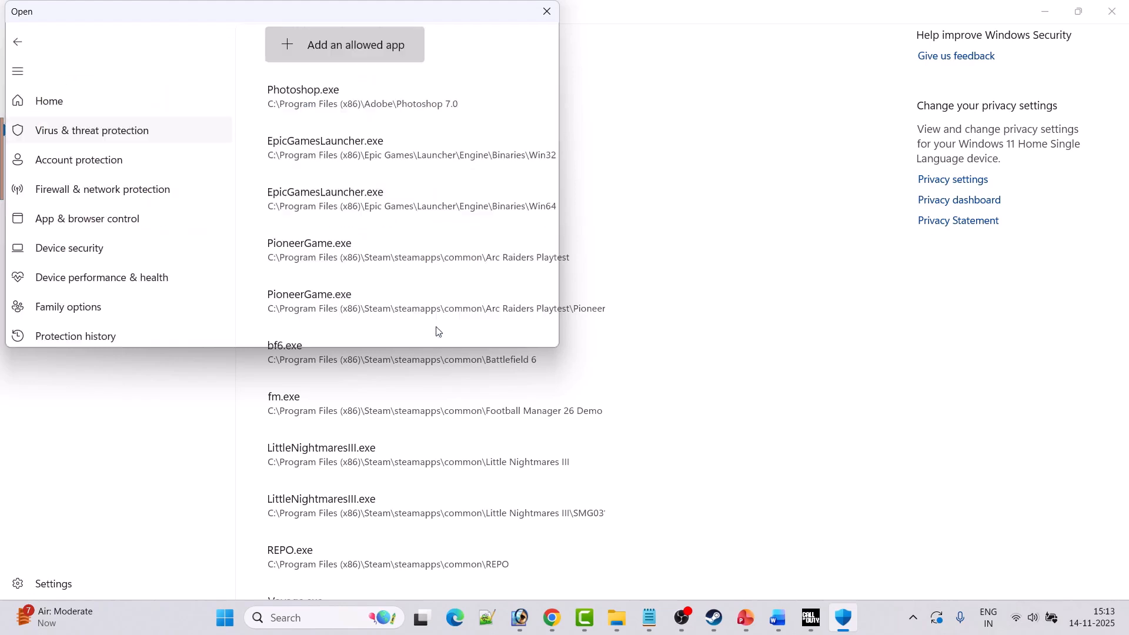
Add the enrollaik application from the Call of Duty HQ folder to the apps allowed through Controlled folder access.
{"action": "left_click", "coordinate": [292, 44]}
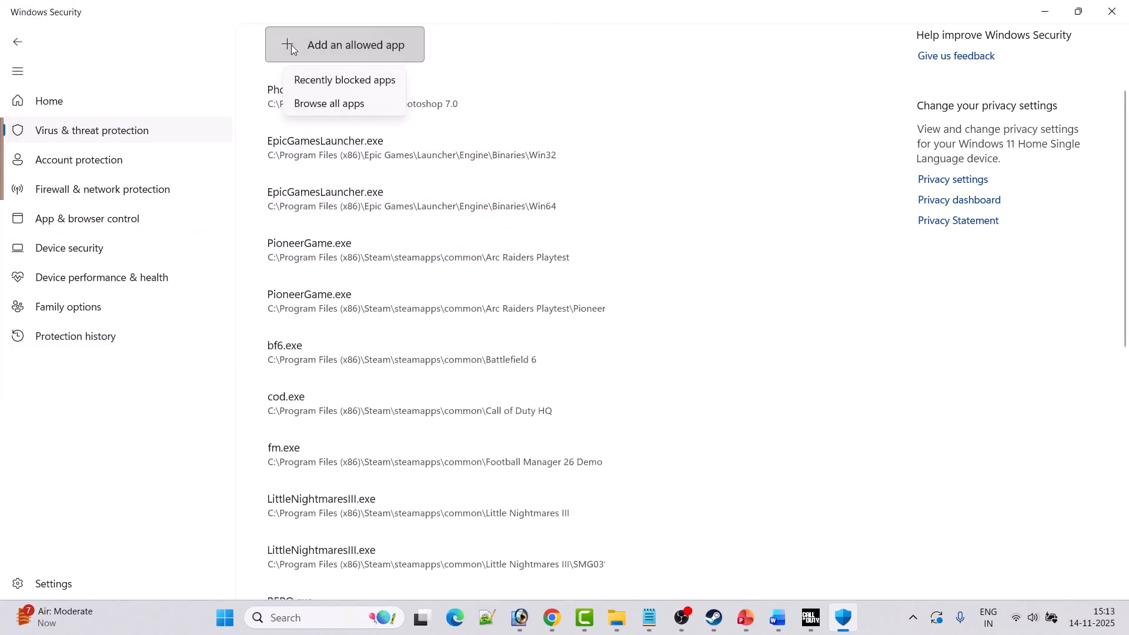
{"action": "left_click", "coordinate": [350, 104]}
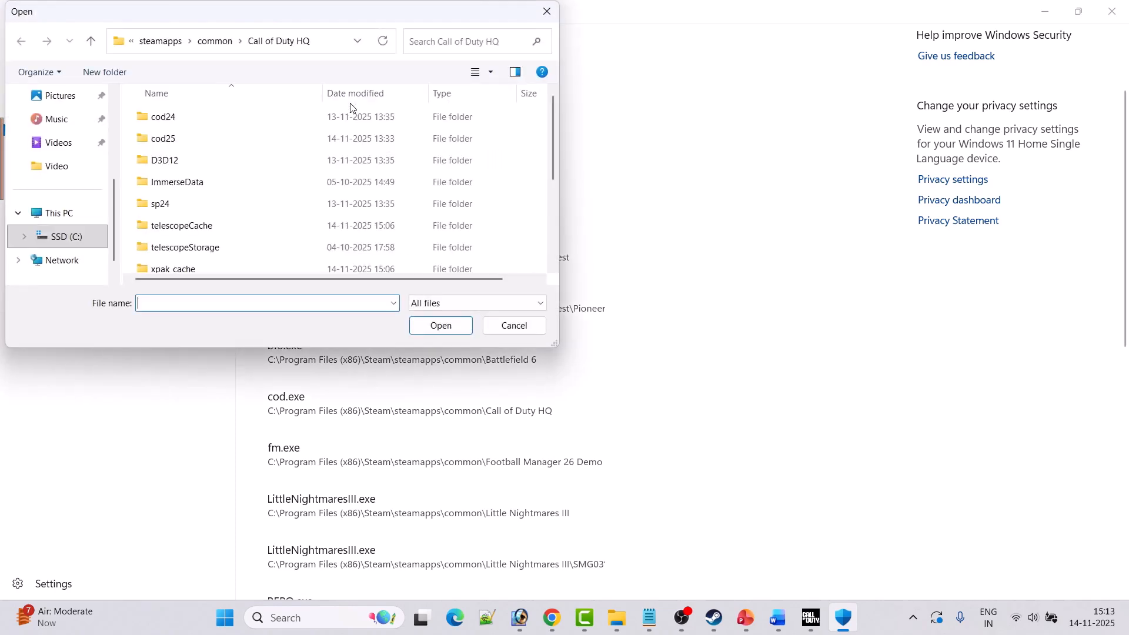
{"action": "scroll", "coordinate": [264, 195], "scroll_direction": "down", "scroll_amount": 3}
{"action": "left_click", "coordinate": [155, 268]}
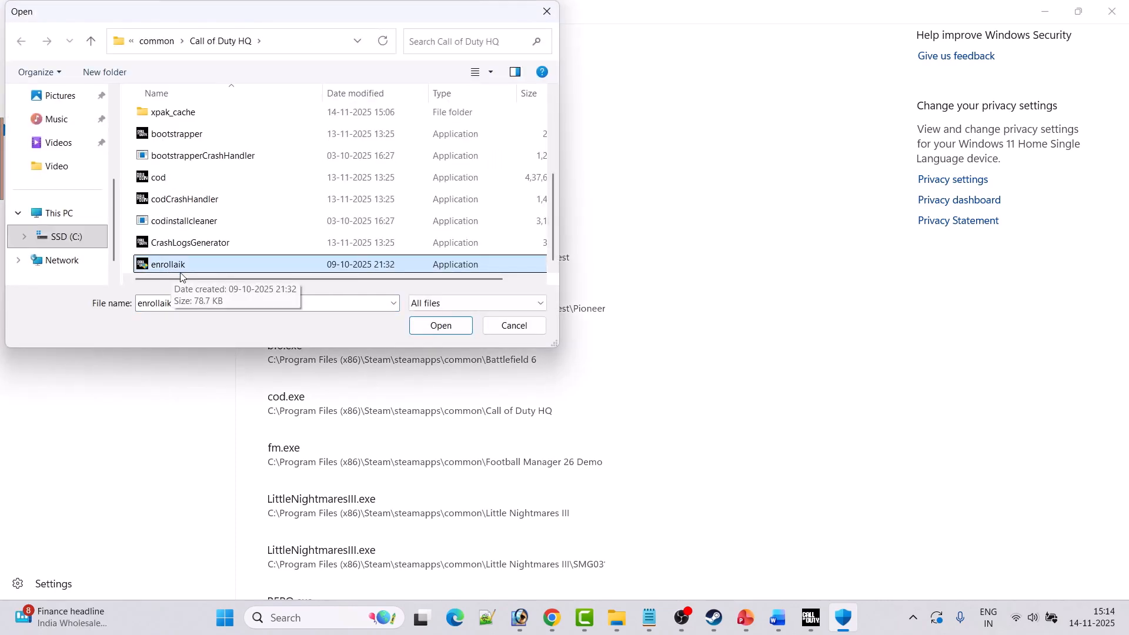
{"action": "left_click", "coordinate": [436, 332]}
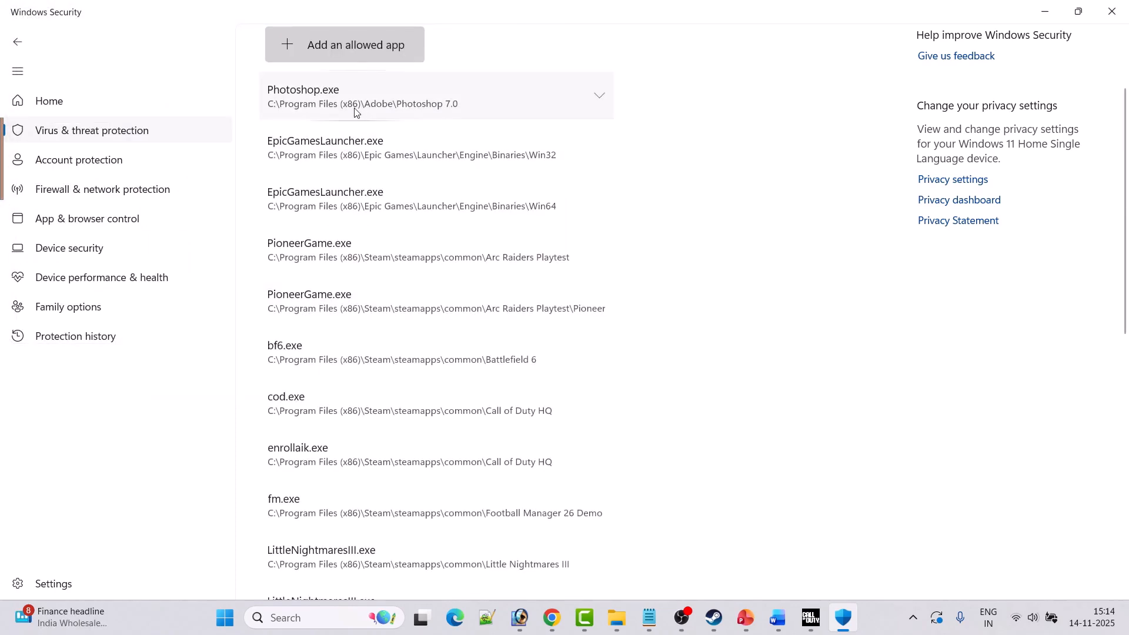
Return to the Windows Security home page and open the firewall settings for allowing an app.
{"action": "left_click", "coordinate": [18, 42]}
{"action": "left_click", "coordinate": [17, 42]}
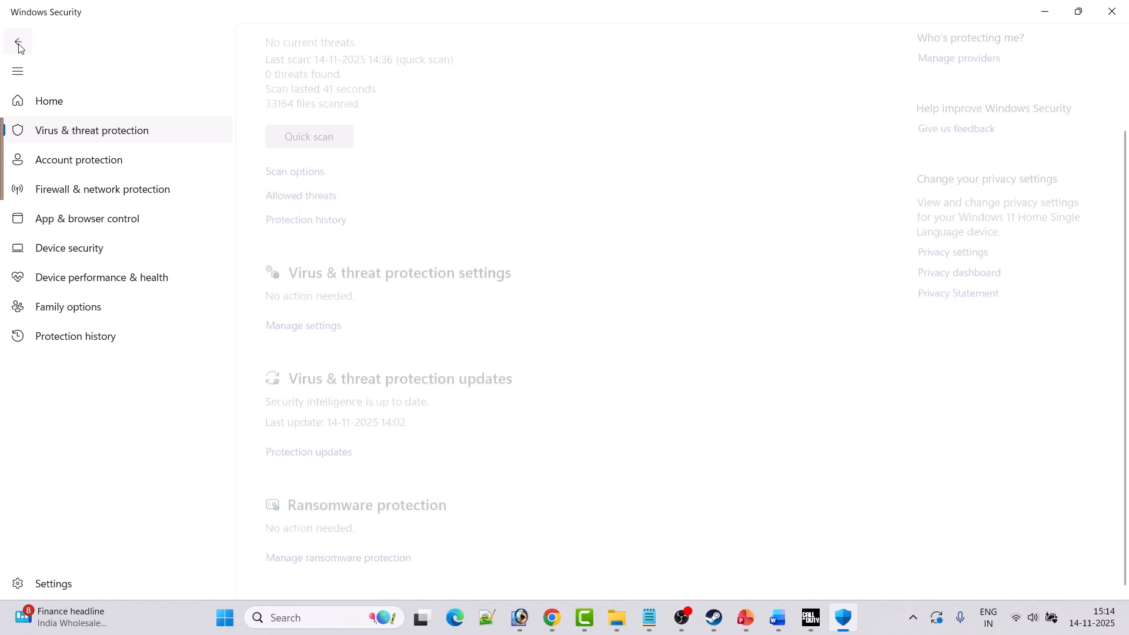
{"action": "left_click", "coordinate": [18, 42]}
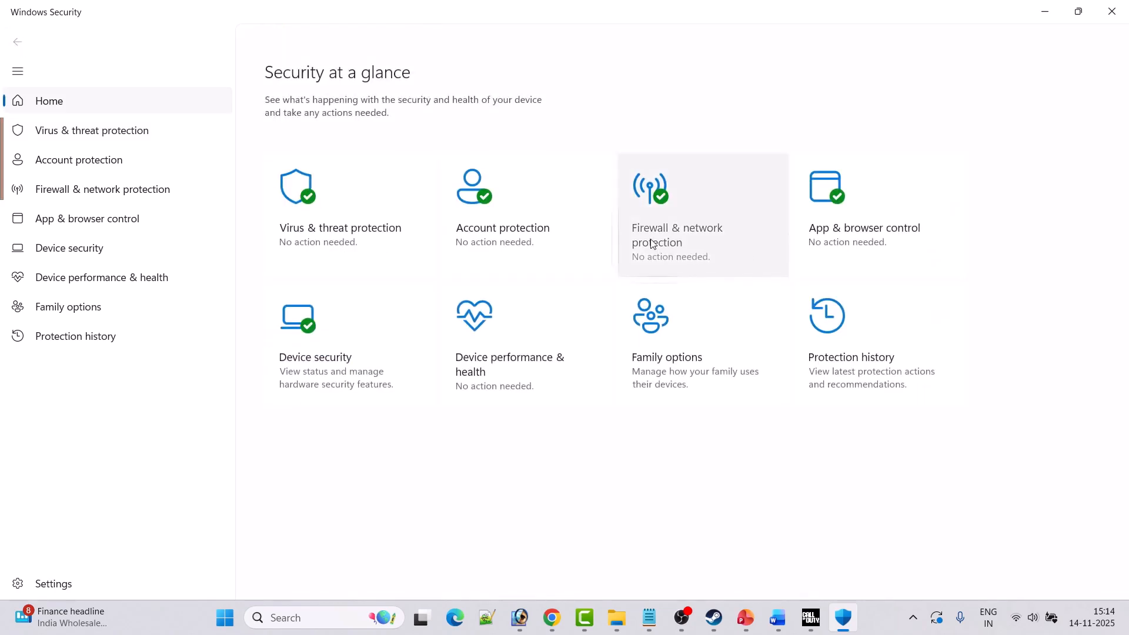
{"action": "left_click", "coordinate": [684, 242]}
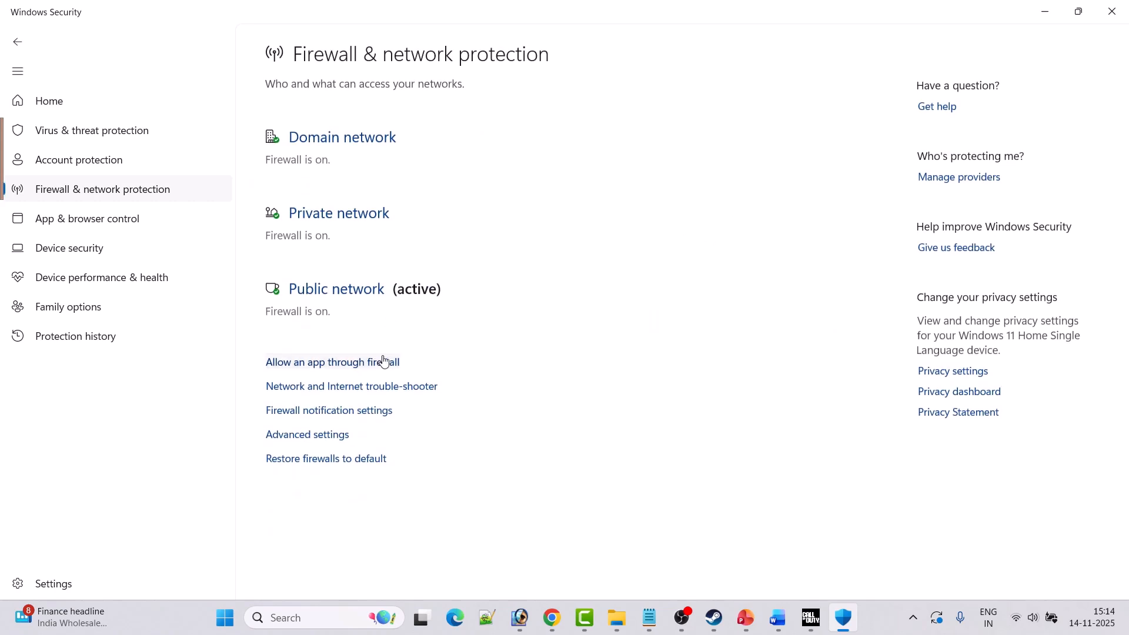
{"action": "left_click", "coordinate": [331, 363]}
Enable changes to the firewall's allowed apps and start browsing for another app to allow.
{"action": "left_click", "coordinate": [741, 116]}
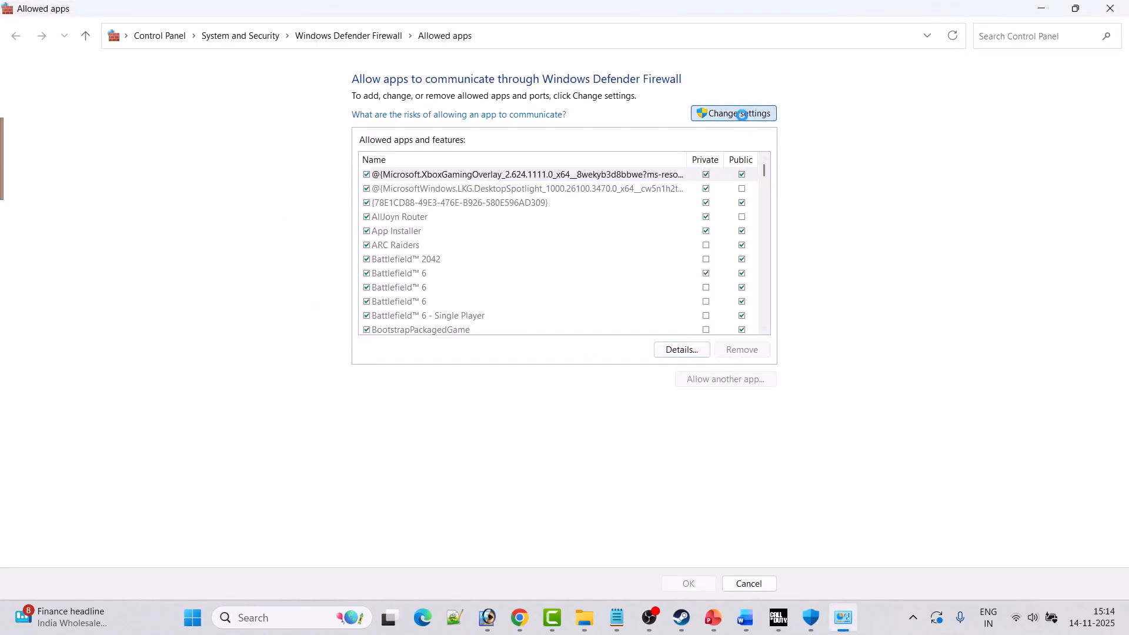
{"action": "left_click", "coordinate": [725, 379]}
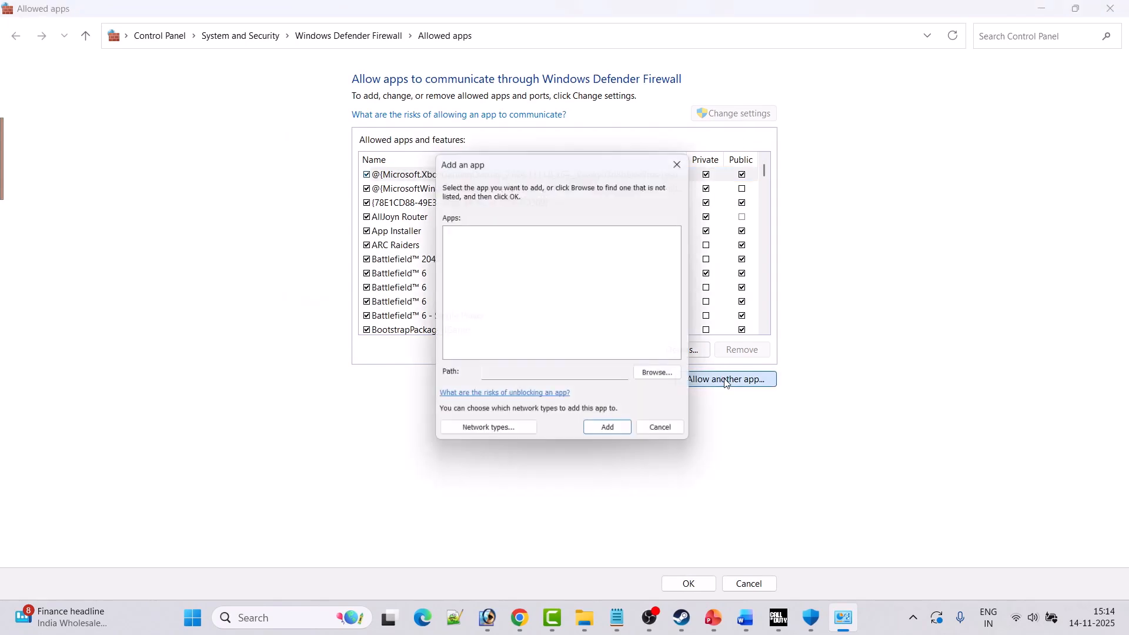
{"action": "left_click", "coordinate": [658, 384]}
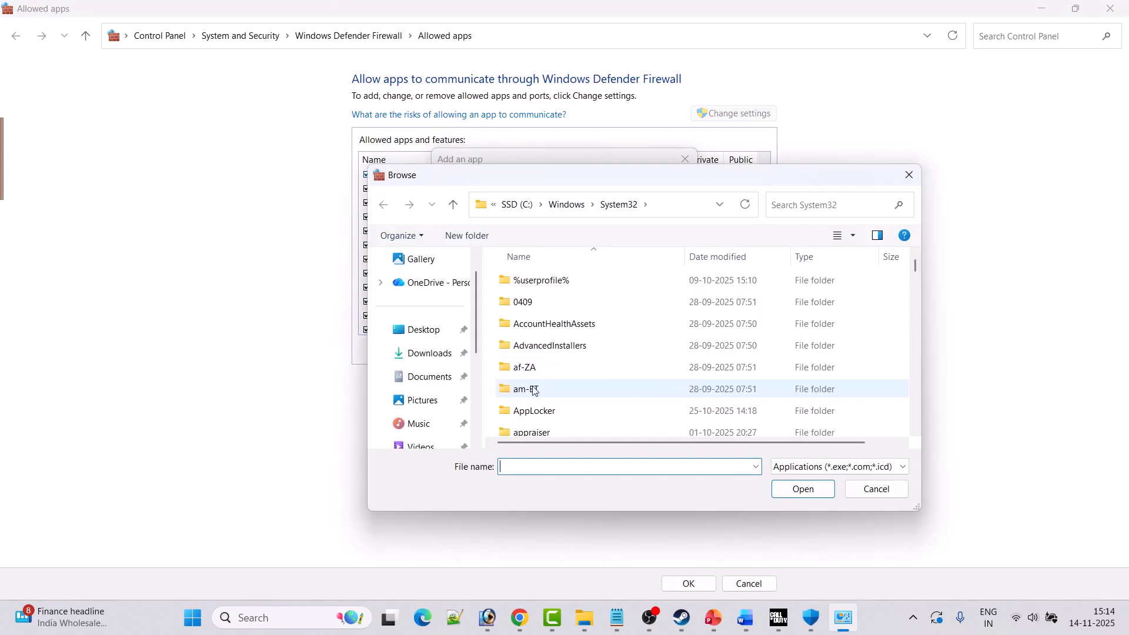
Browse to the C:\Program Files (x86)\Steam\steamapps\common\Call of Duty HQ folder to find the game executables.
{"action": "left_click", "coordinate": [516, 205]}
{"action": "left_click", "coordinate": [562, 320]}
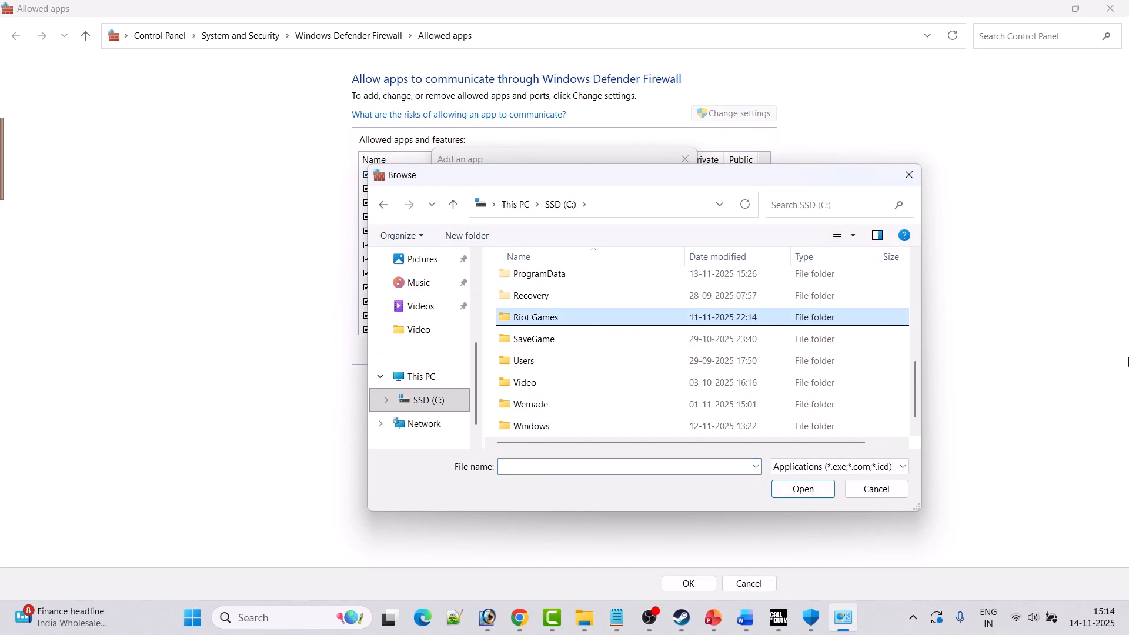
{"action": "key", "text": "p"}
{"action": "key", "text": "p"}
{"action": "key", "text": "p"}
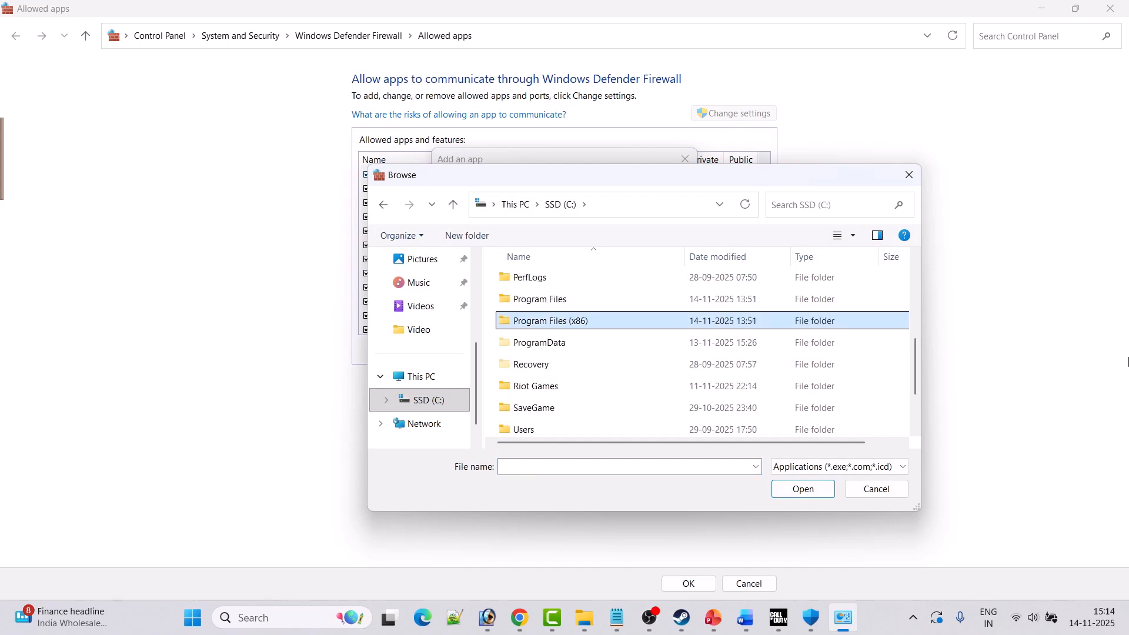
{"action": "key", "text": "Return"}
{"action": "key", "text": "s"}
{"action": "key", "text": "Return"}
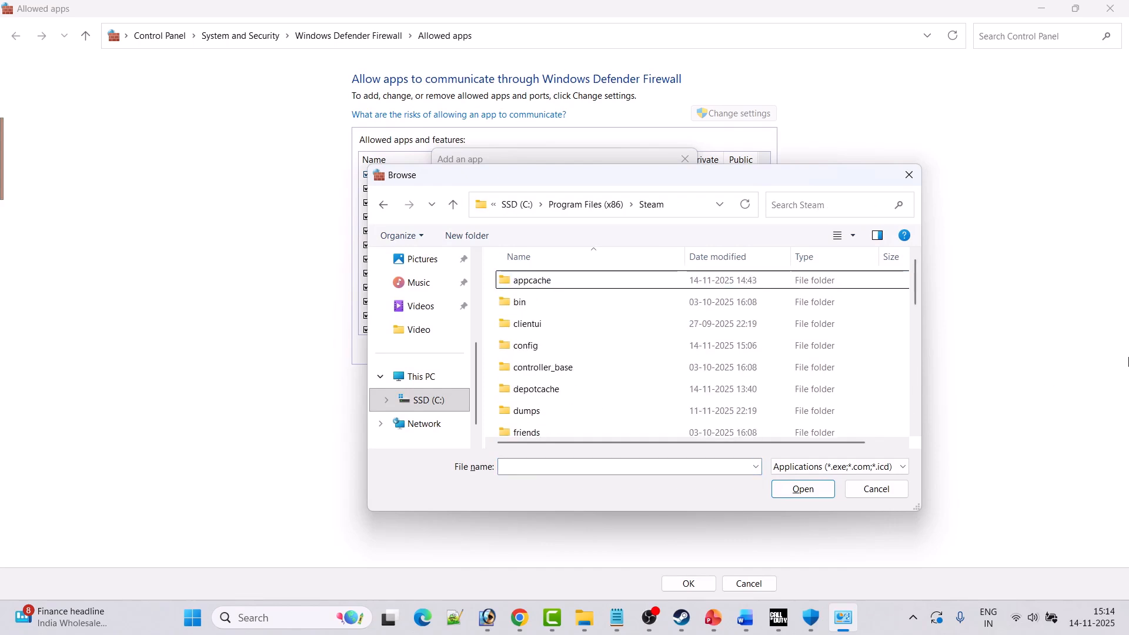
{"action": "key", "text": "s"}
{"action": "key", "text": "s"}
{"action": "key", "text": "Return"}
{"action": "key", "text": "Return"}
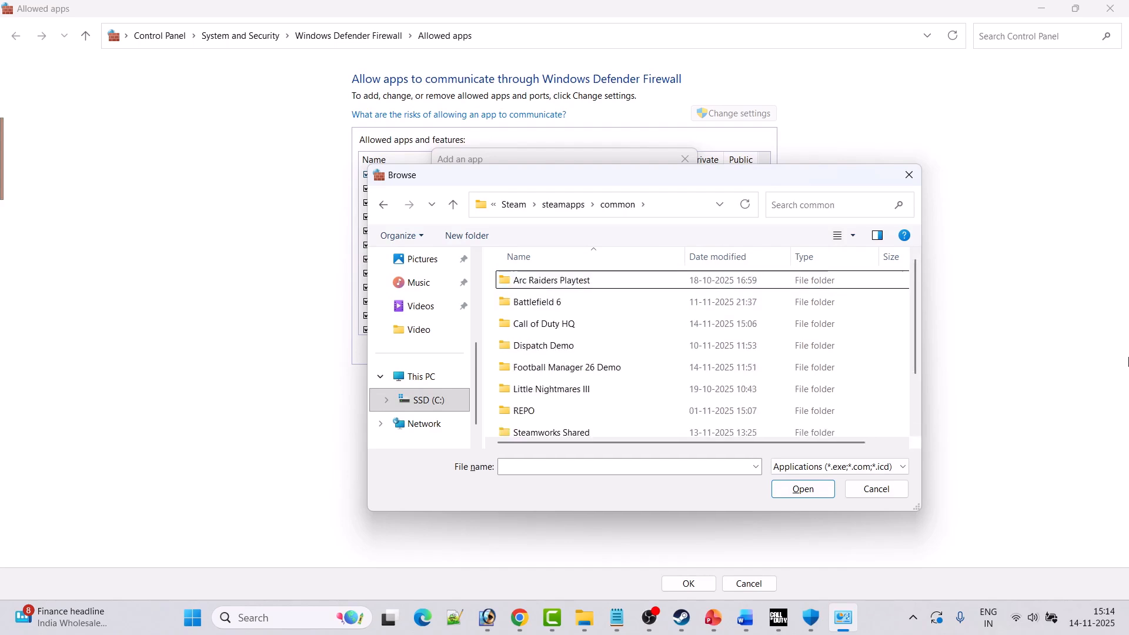
{"action": "key", "text": "c"}
{"action": "key", "text": "Return"}
Try to add the cod application from the Call of Duty HQ folder to the firewall's allowed apps.
{"action": "scroll", "coordinate": [523, 383], "scroll_direction": "down", "scroll_amount": 2}
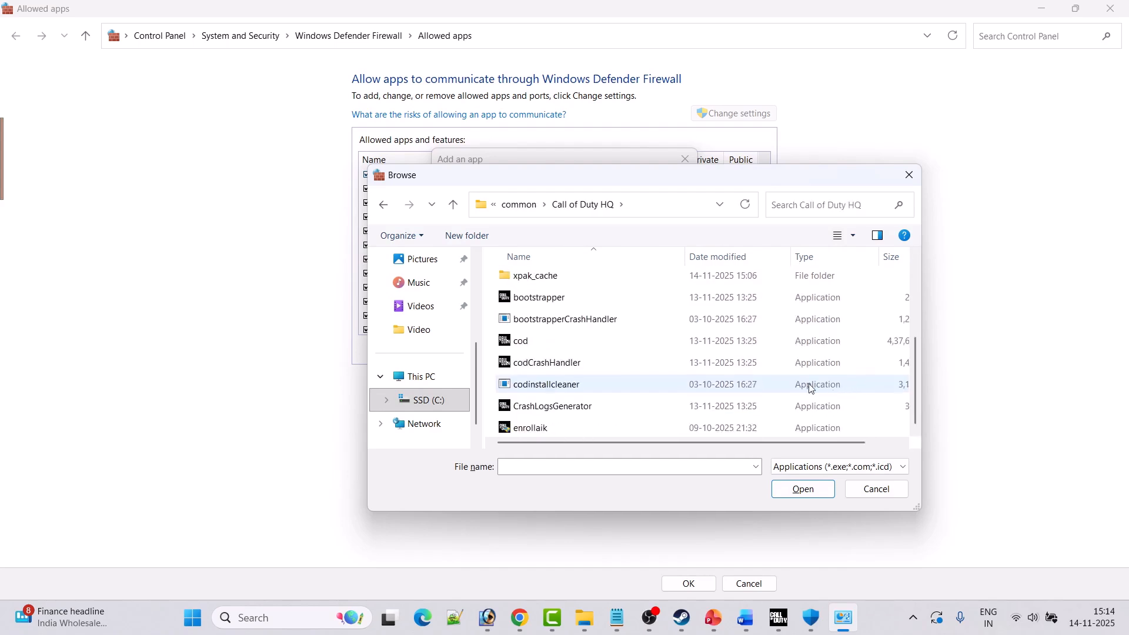
{"action": "left_click", "coordinate": [521, 342]}
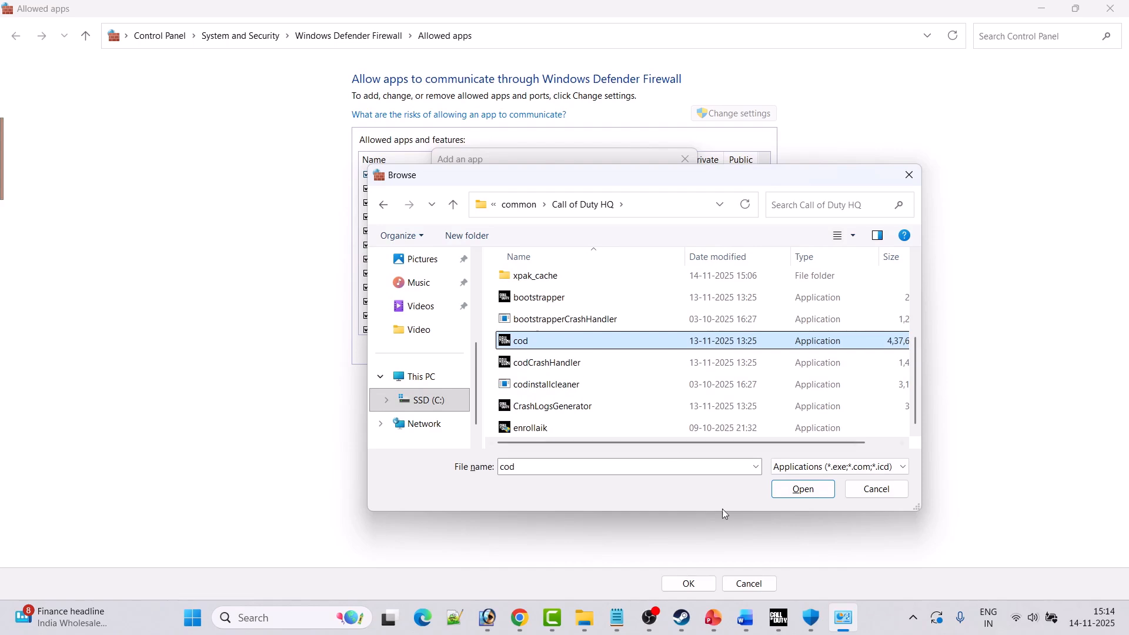
{"action": "left_click", "coordinate": [802, 489]}
{"action": "left_click", "coordinate": [610, 435]}
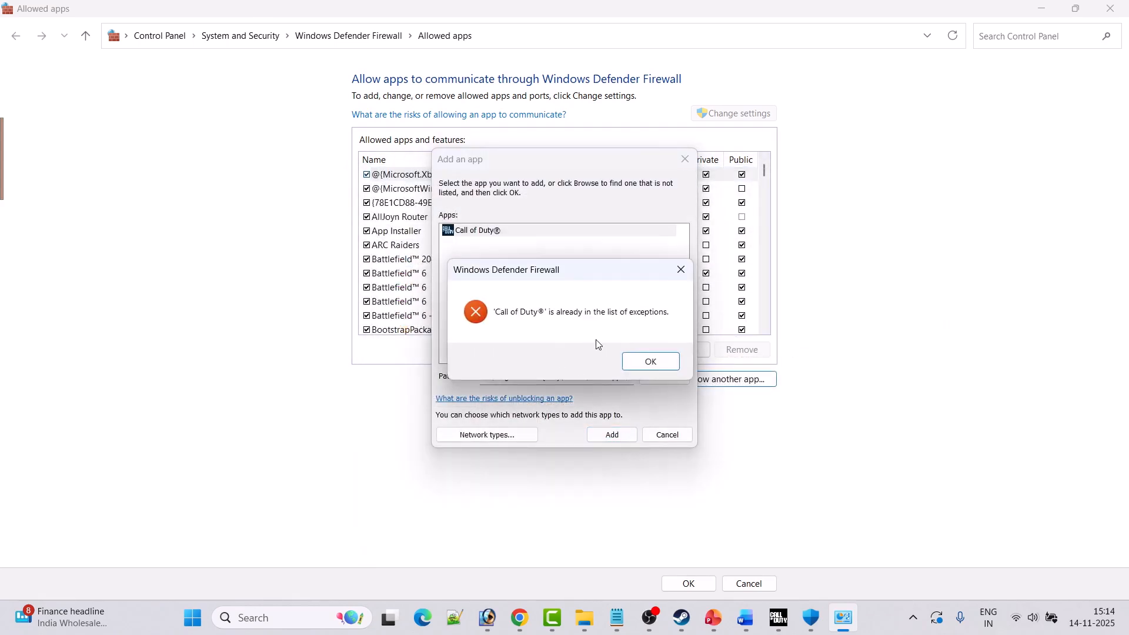
{"action": "left_click", "coordinate": [642, 360]}
Add the enrollaik application from the Call of Duty HQ folder to the firewall's allowed apps and save the list.
{"action": "left_click", "coordinate": [664, 377]}
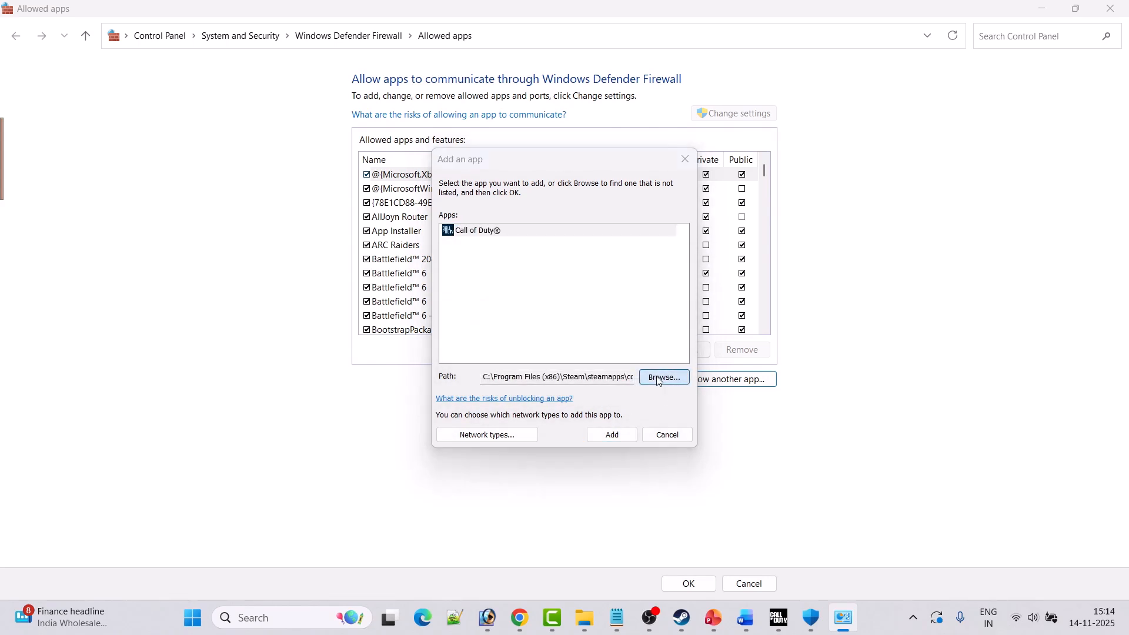
{"action": "scroll", "coordinate": [622, 381], "scroll_direction": "down", "scroll_amount": 3}
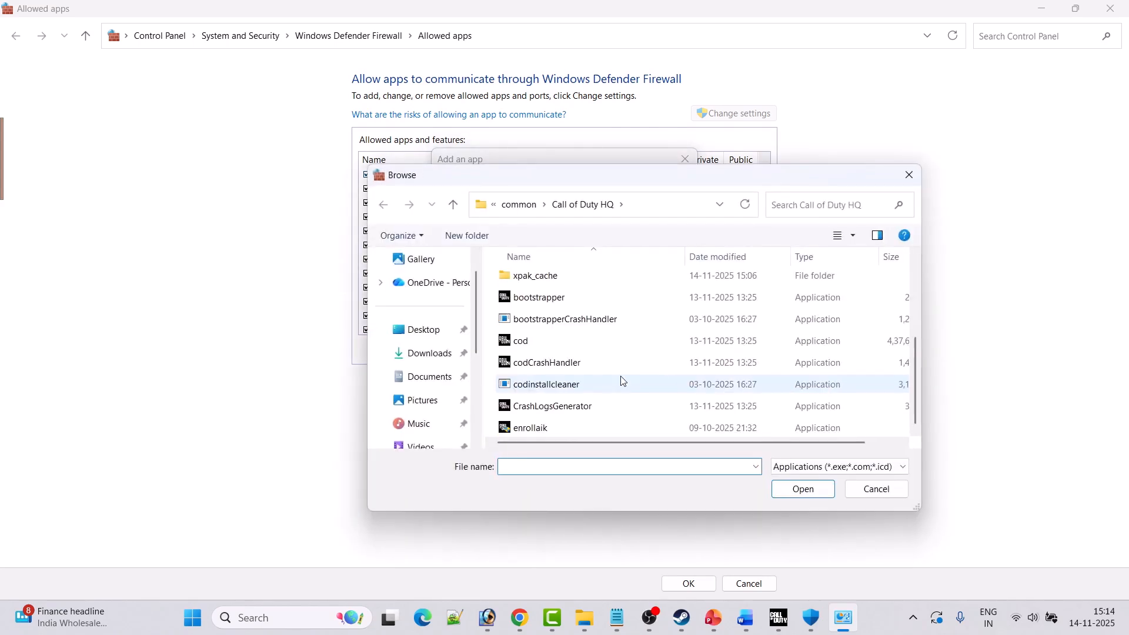
{"action": "left_click", "coordinate": [551, 429]}
{"action": "left_click", "coordinate": [790, 490]}
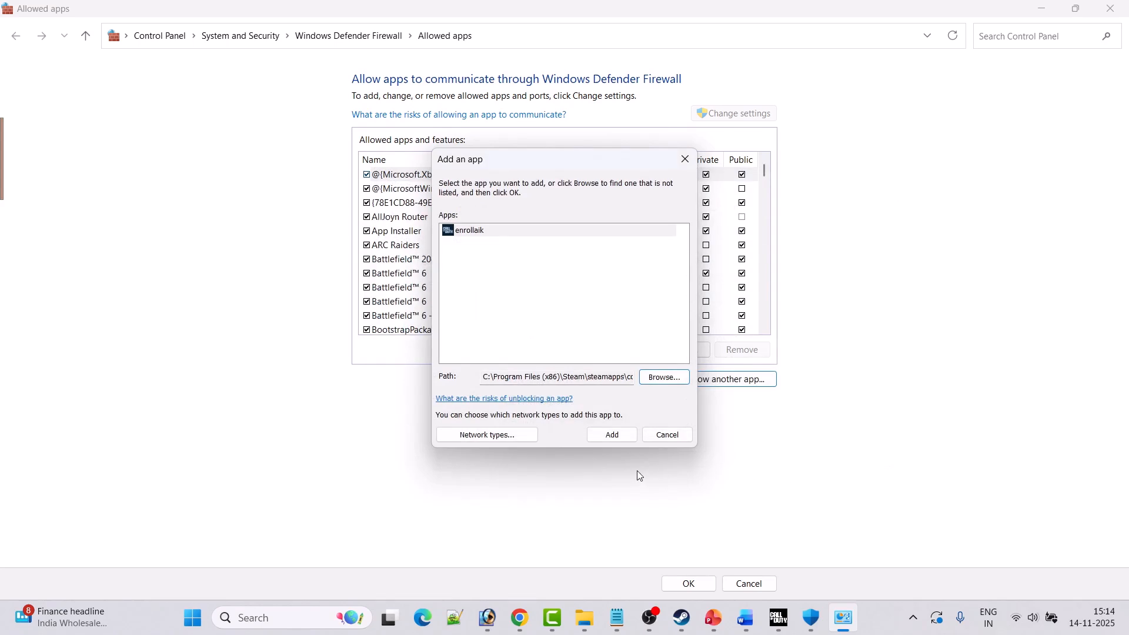
{"action": "left_click", "coordinate": [612, 434]}
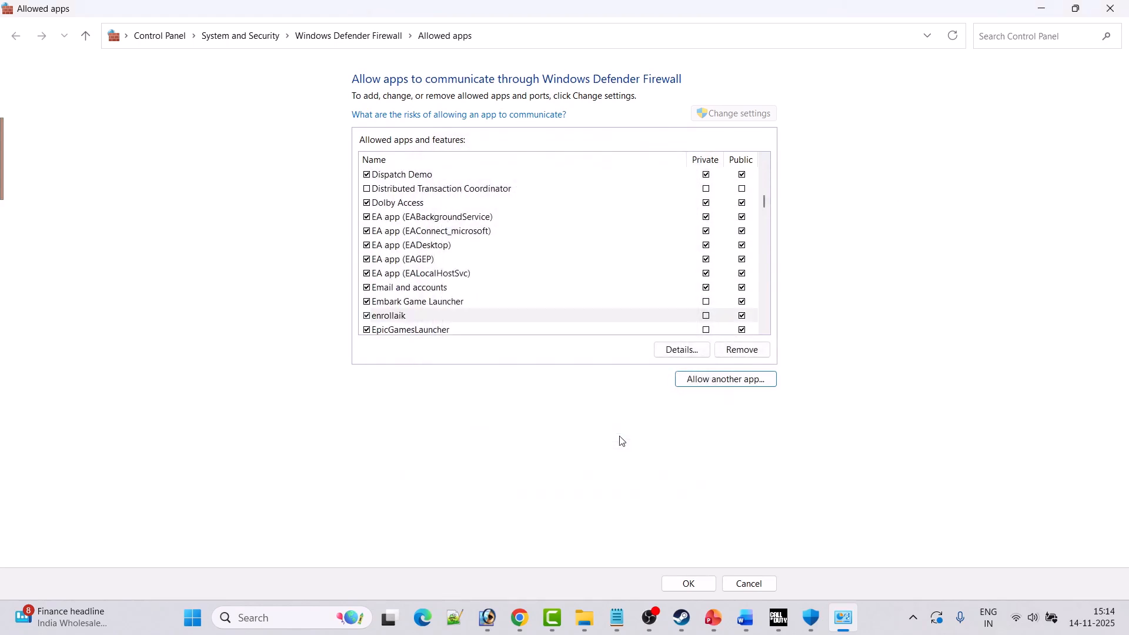
{"action": "left_click", "coordinate": [684, 583]}
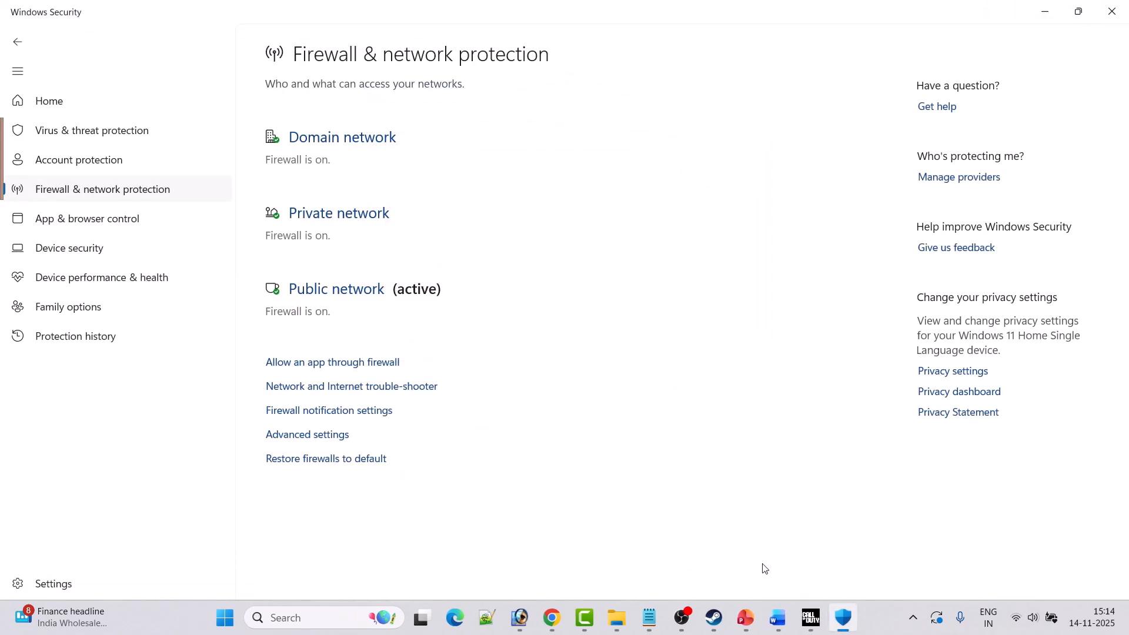
Switch to the Word document of fixes and read the Fix 2 instructions for turning off HDR.
{"action": "left_click", "coordinate": [775, 625]}
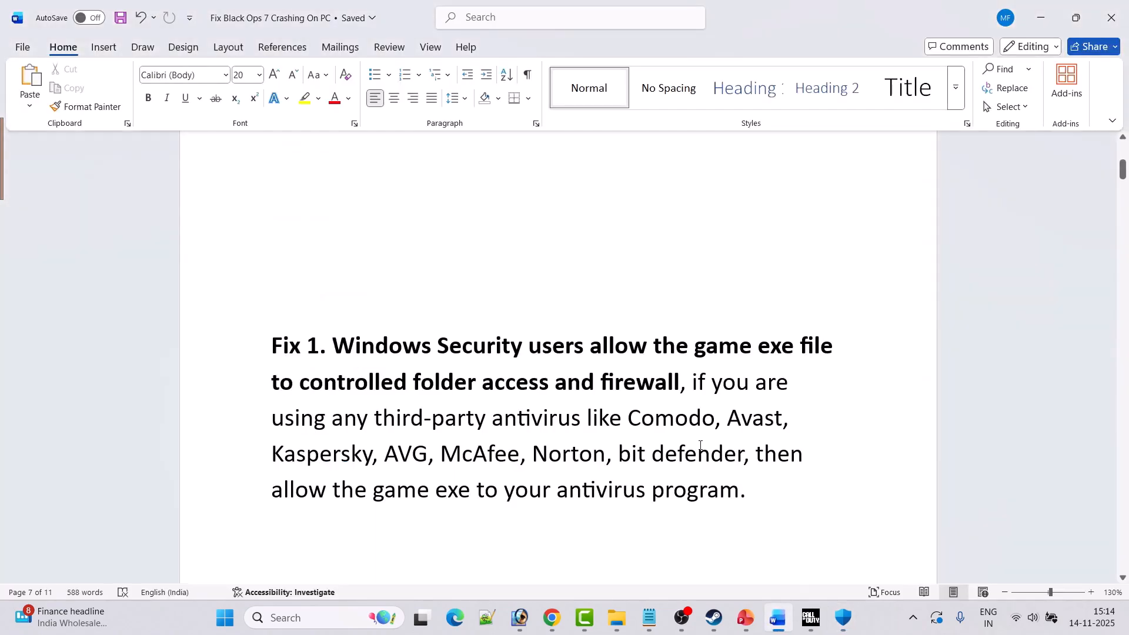
{"action": "scroll", "coordinate": [706, 440], "scroll_direction": "down", "scroll_amount": 1}
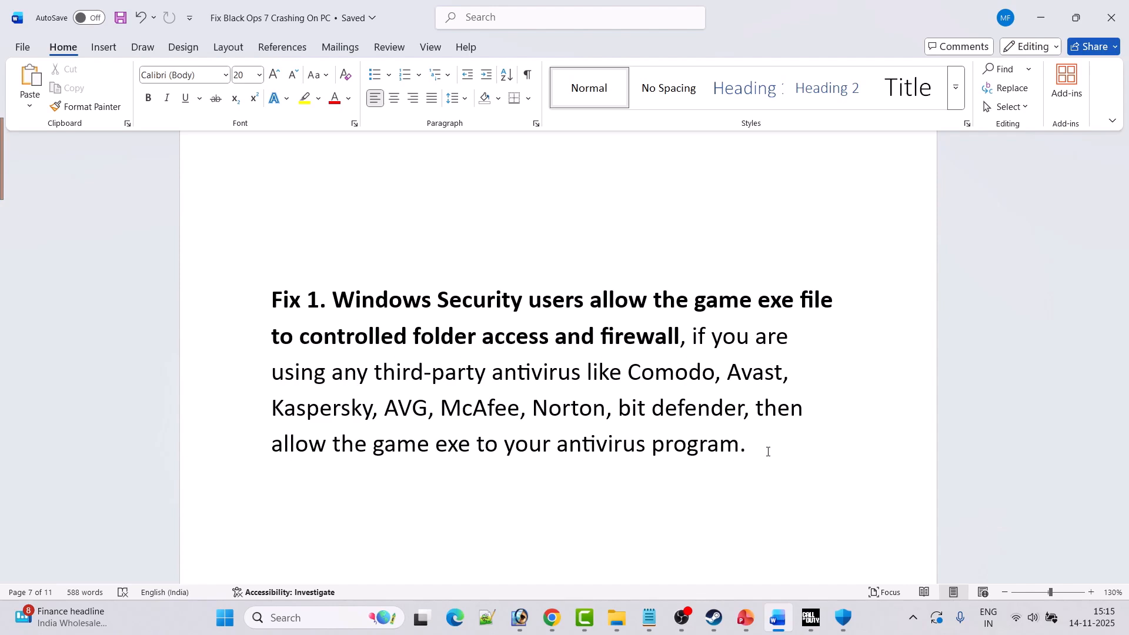
{"action": "scroll", "coordinate": [767, 452], "scroll_direction": "down", "scroll_amount": 5}
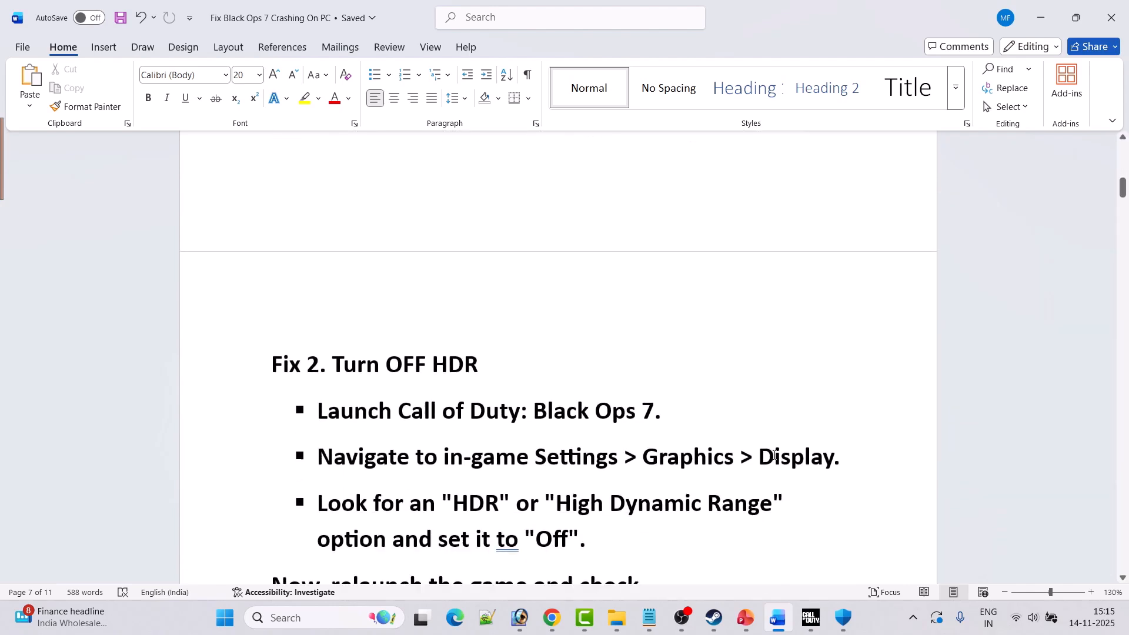
{"action": "scroll", "coordinate": [775, 457], "scroll_direction": "down", "scroll_amount": 3}
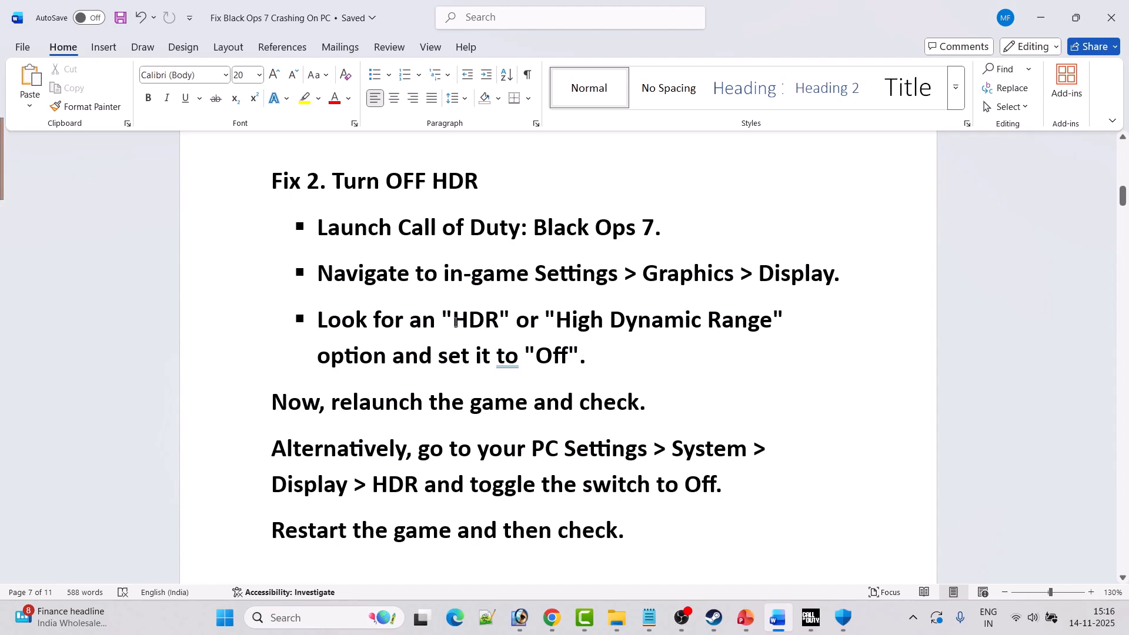
{"action": "left_click_drag", "start_coordinate": [456, 322], "coordinate": [496, 319]}
{"action": "double_click", "coordinate": [552, 355]}
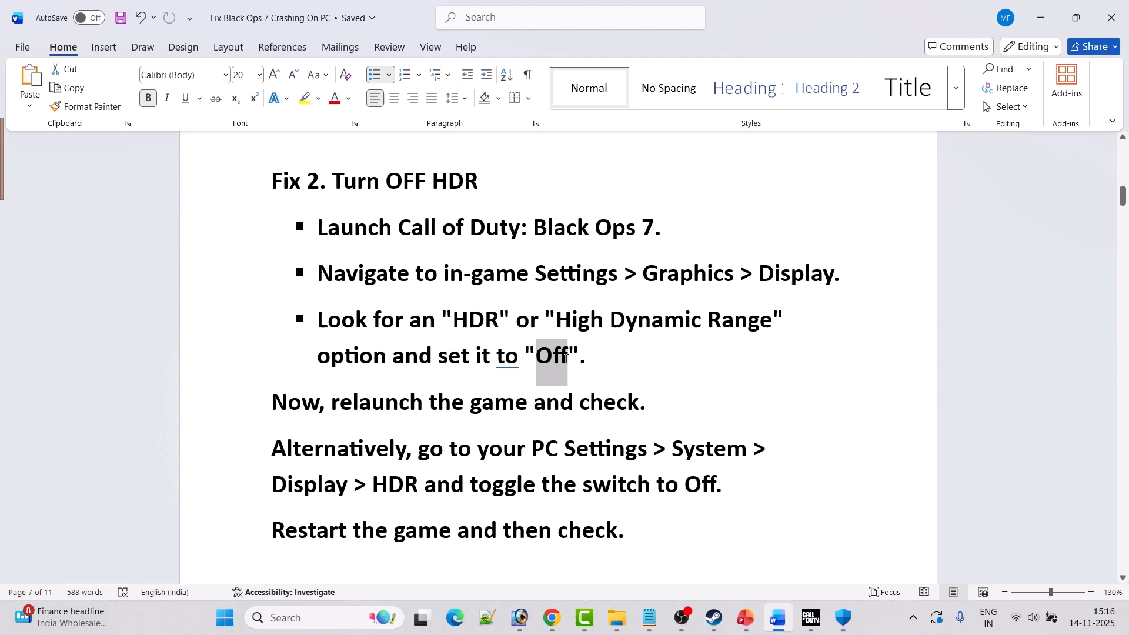
{"action": "left_click", "coordinate": [473, 402]}
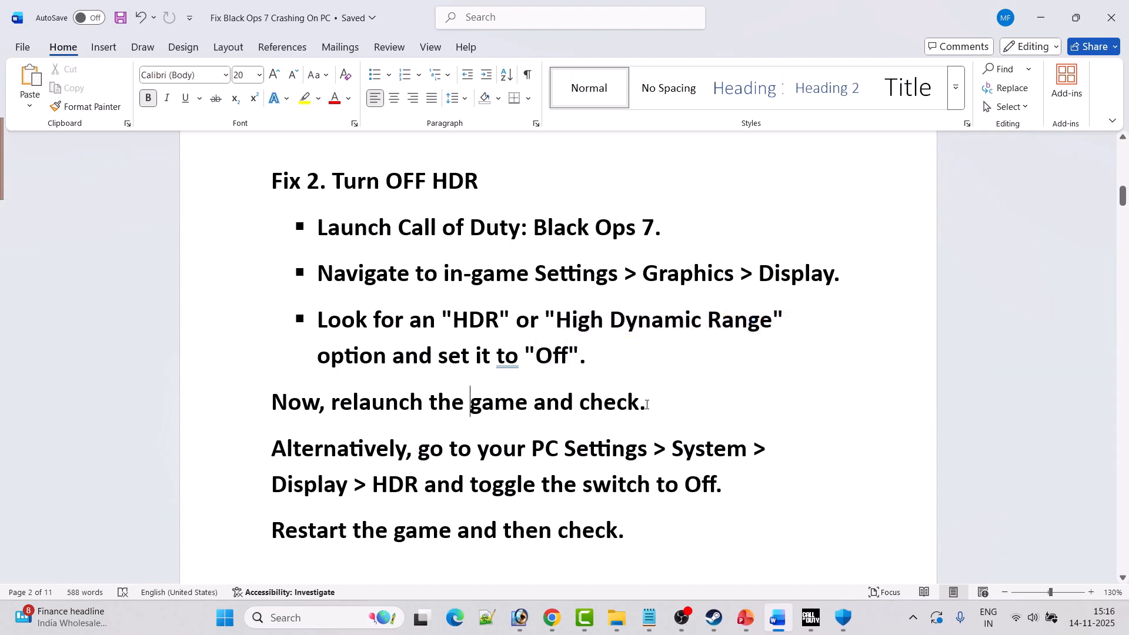
{"action": "scroll", "coordinate": [646, 404], "scroll_direction": "down", "scroll_amount": 1}
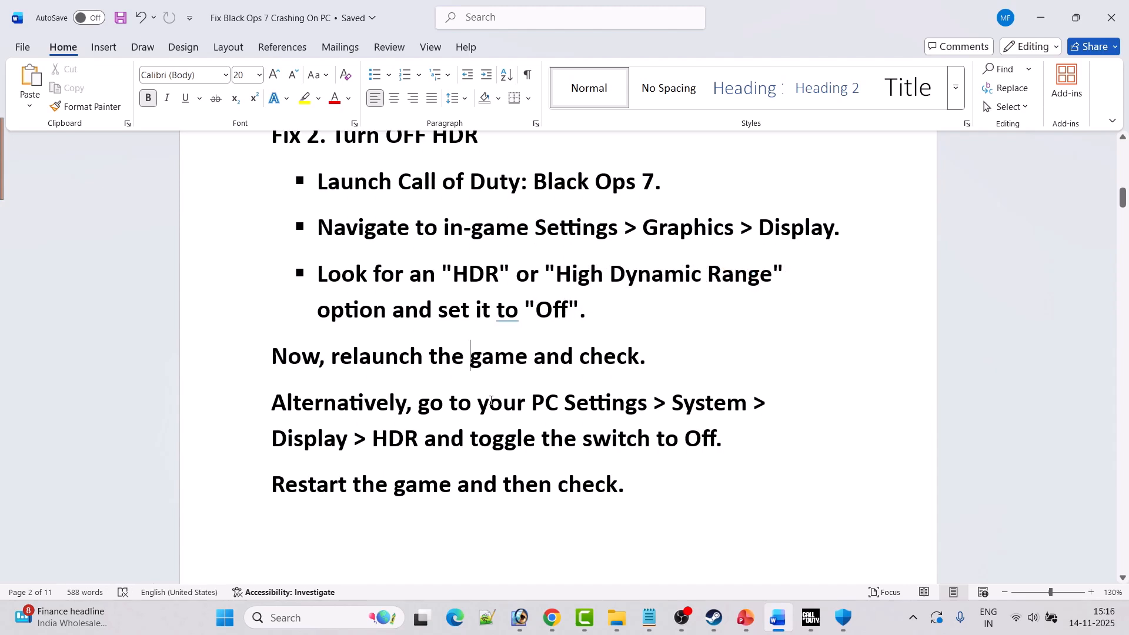
Open the Windows display settings and locate the HDR option.
{"action": "left_click", "coordinate": [224, 617]}
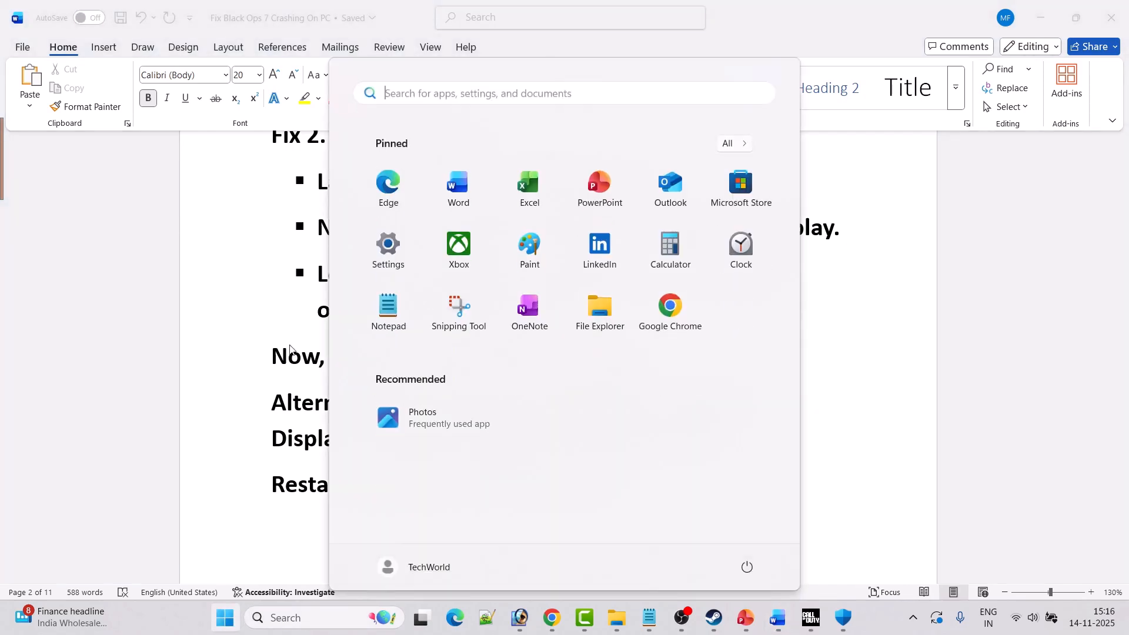
{"action": "left_click", "coordinate": [385, 247]}
{"action": "left_click", "coordinate": [70, 154]}
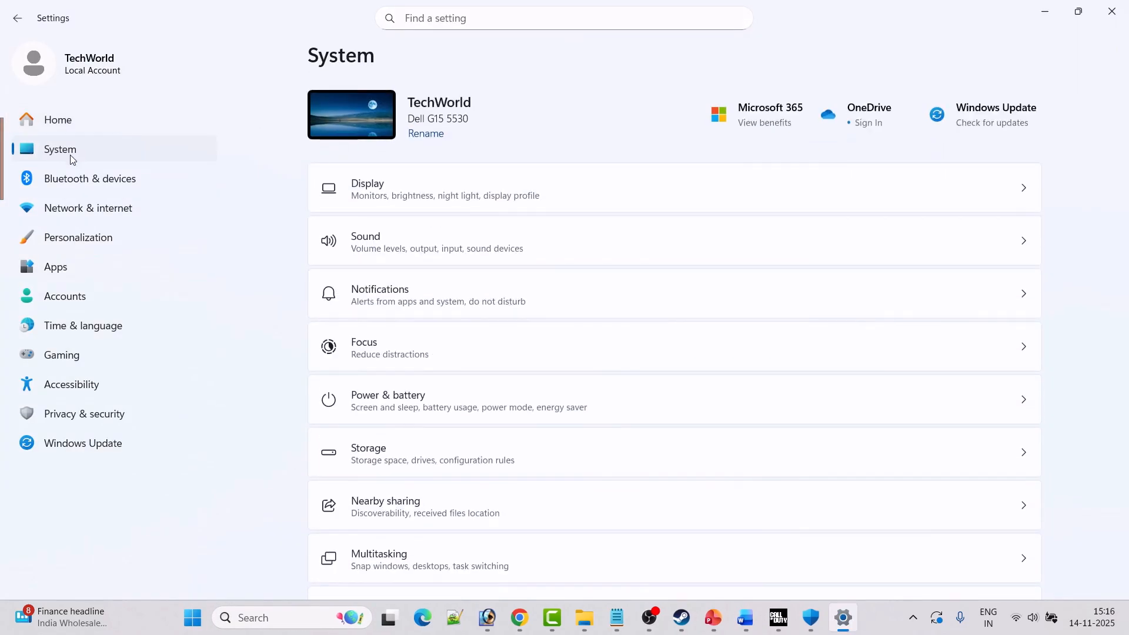
{"action": "left_click", "coordinate": [470, 203]}
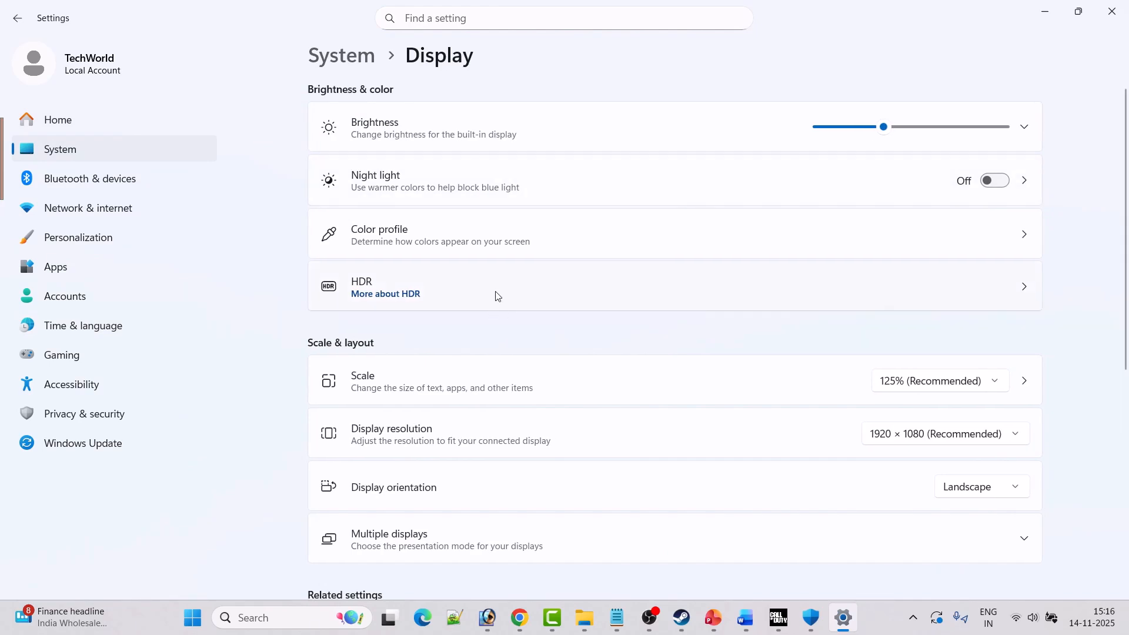
Switch to the Call of Duty game and open the Display Mode options in its graphics settings.
{"action": "key", "text": "alt+Tab"}
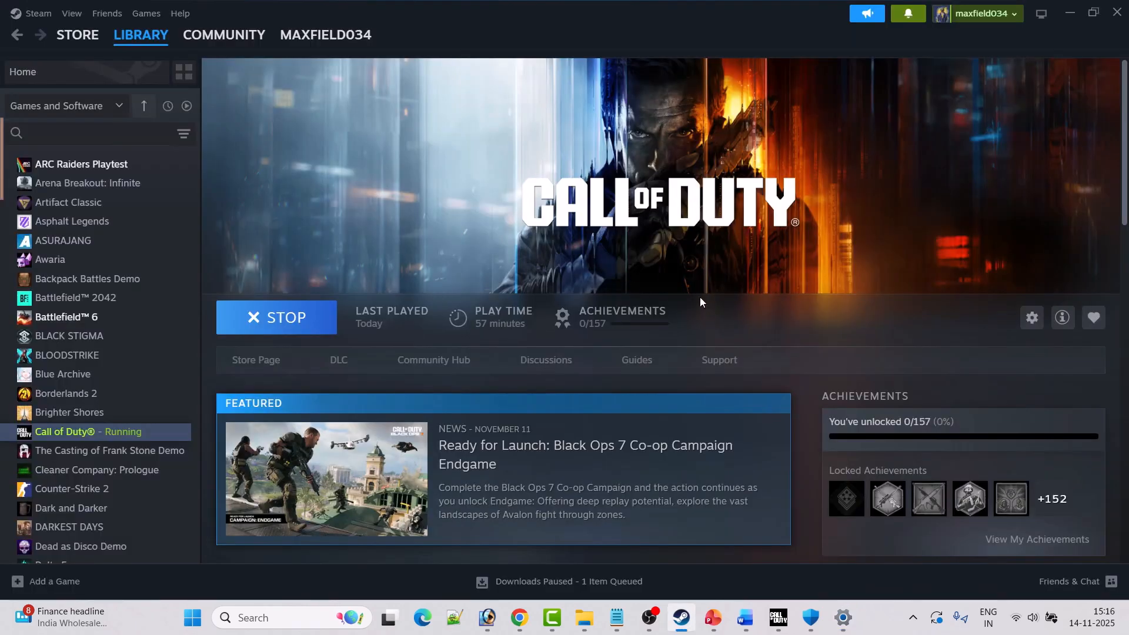
{"action": "key", "text": "alt+Tab"}
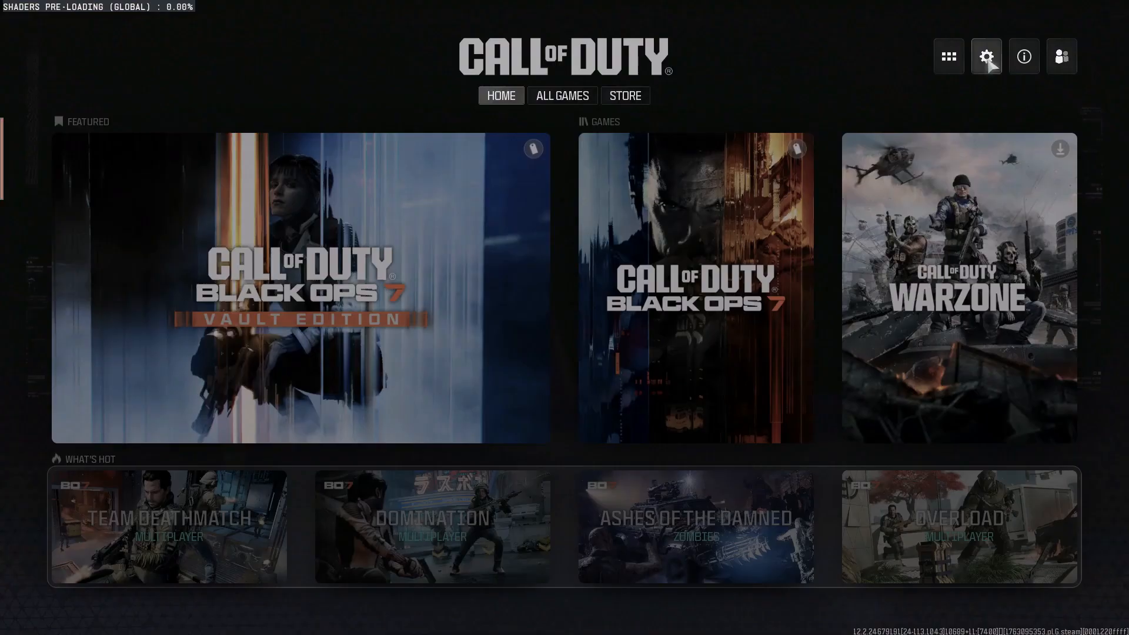
{"action": "left_click", "coordinate": [987, 57]}
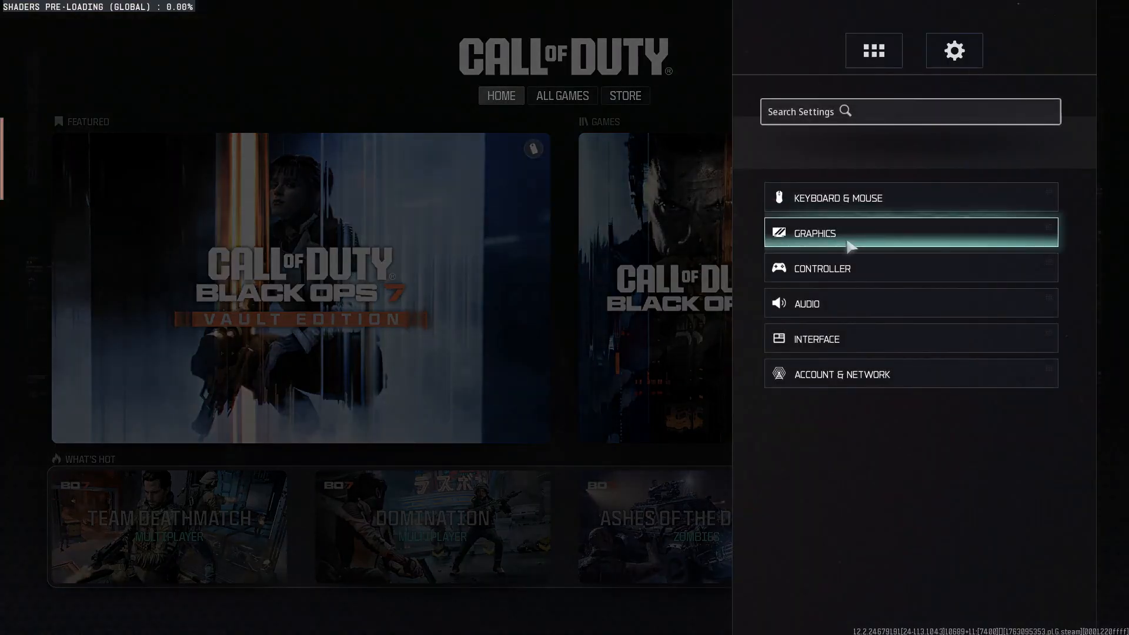
{"action": "left_click", "coordinate": [903, 241]}
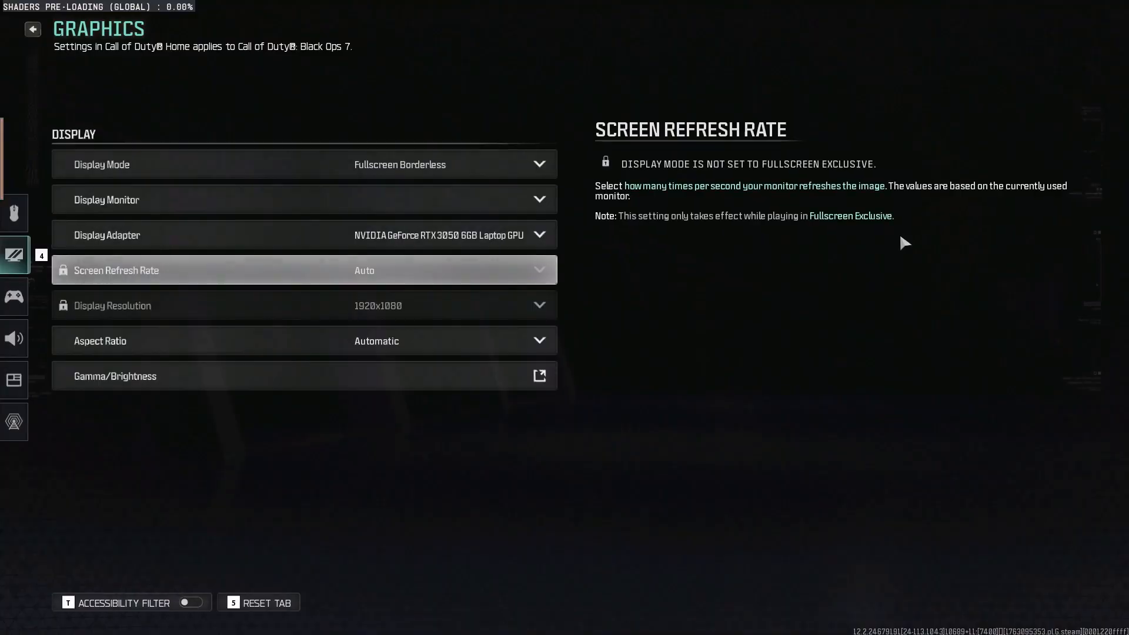
{"action": "left_click", "coordinate": [538, 166]}
{"action": "left_click", "coordinate": [427, 201]}
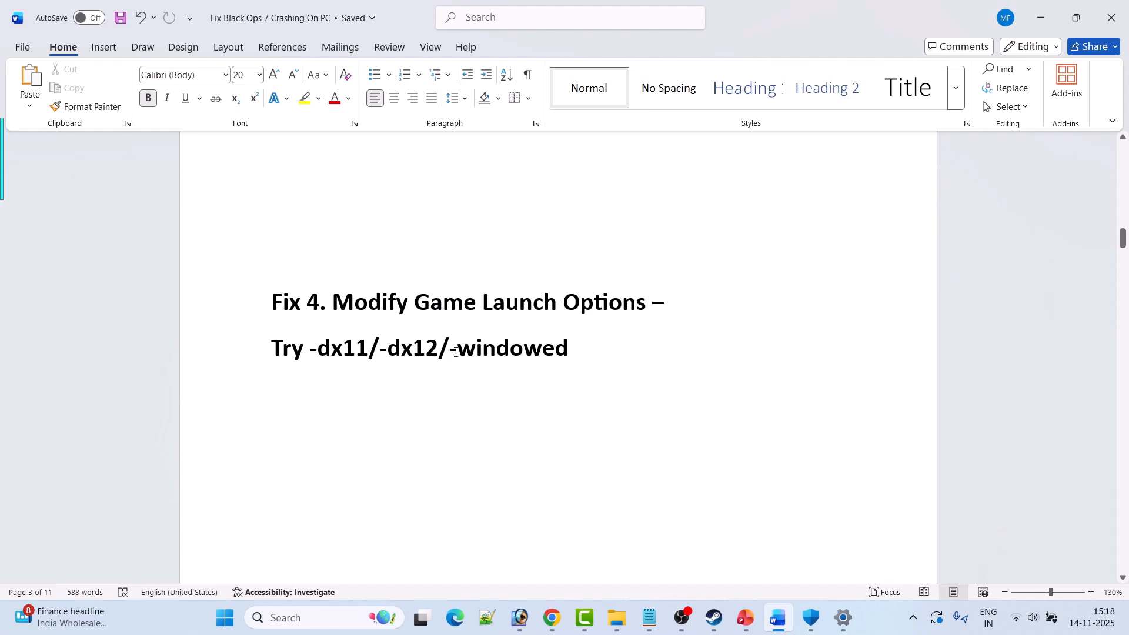
Switch to Steam and set the launch options of Call of Duty to -dx11.
{"action": "left_click", "coordinate": [714, 617]}
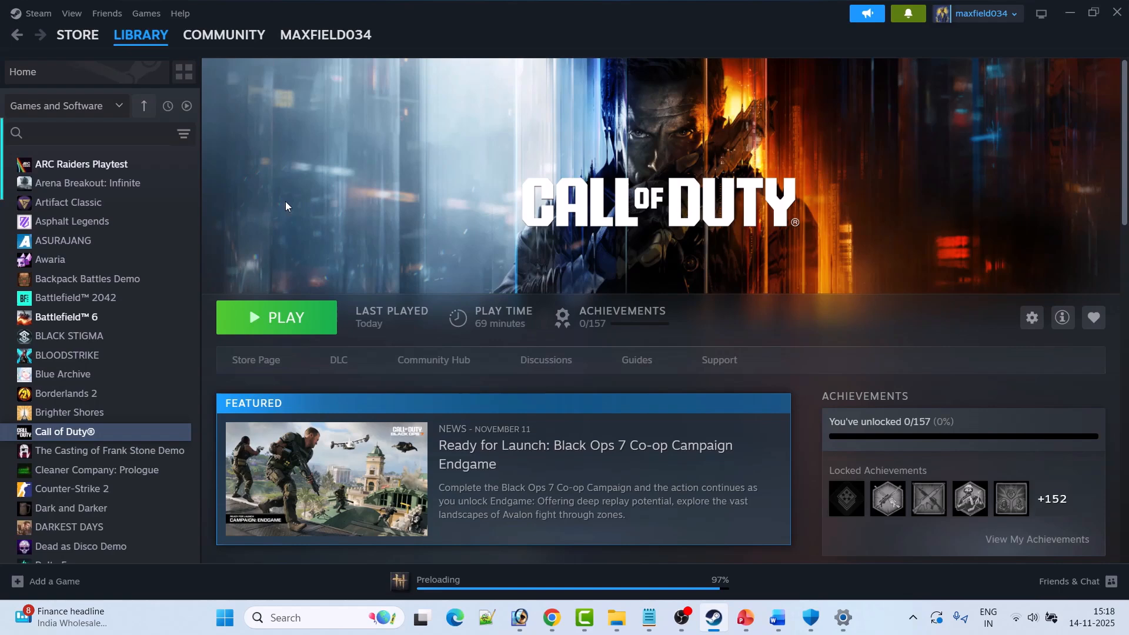
{"action": "right_click", "coordinate": [98, 434]}
{"action": "left_click", "coordinate": [148, 547]}
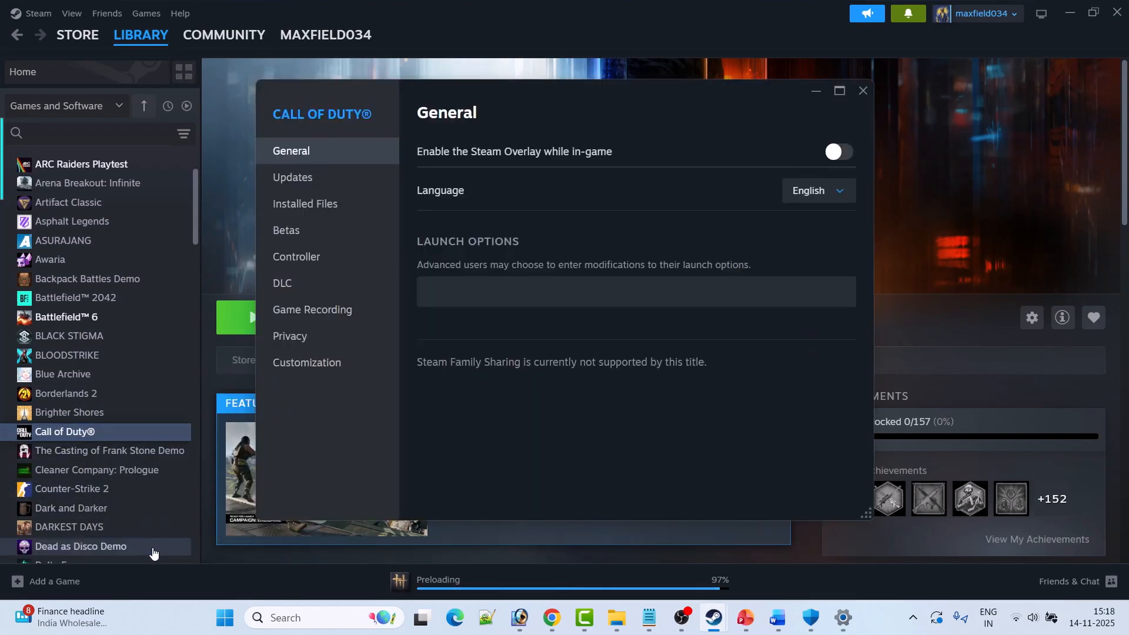
{"action": "left_click", "coordinate": [499, 291]}
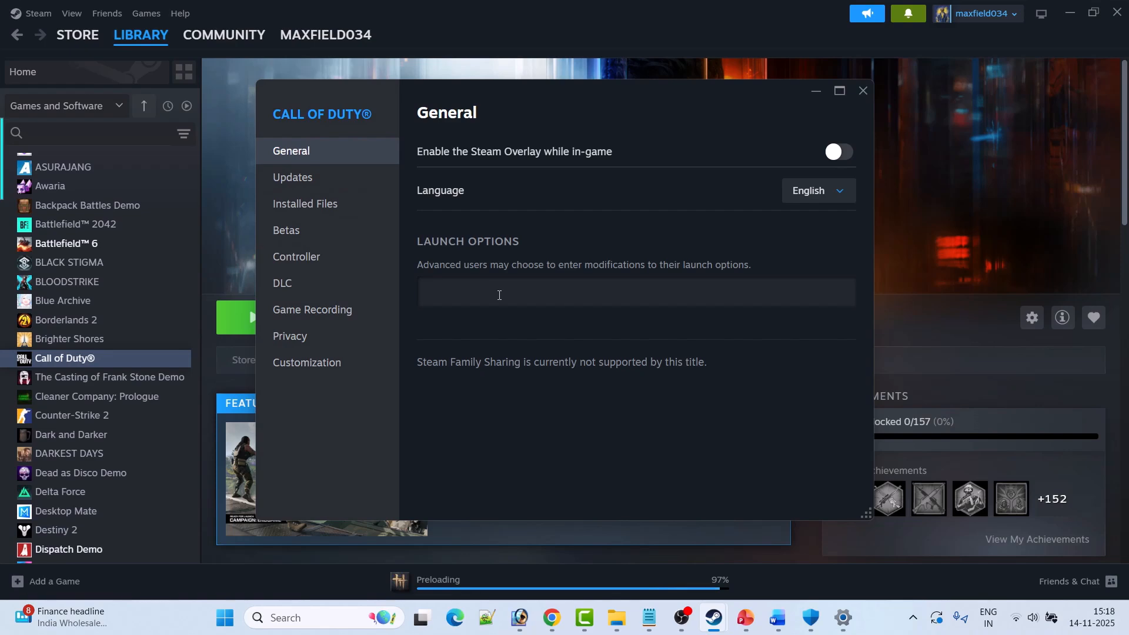
{"action": "type", "text": "-dx11"}
{"action": "left_click", "coordinate": [862, 92]}
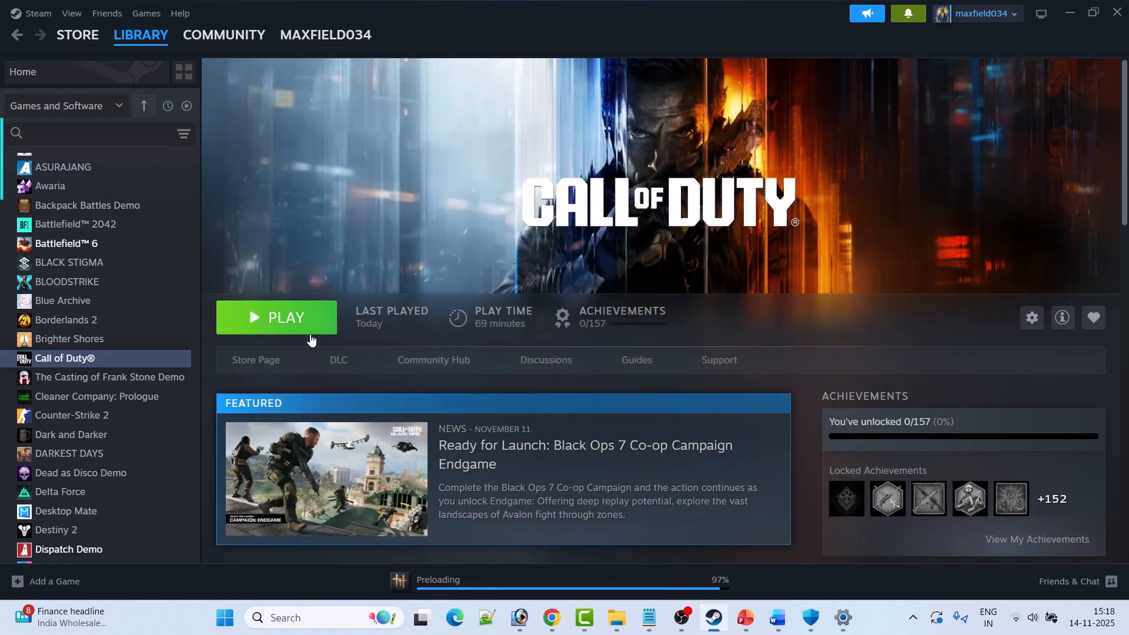
Change the launch options of Call of Duty to -dx12 in its Steam properties.
{"action": "right_click", "coordinate": [121, 362]}
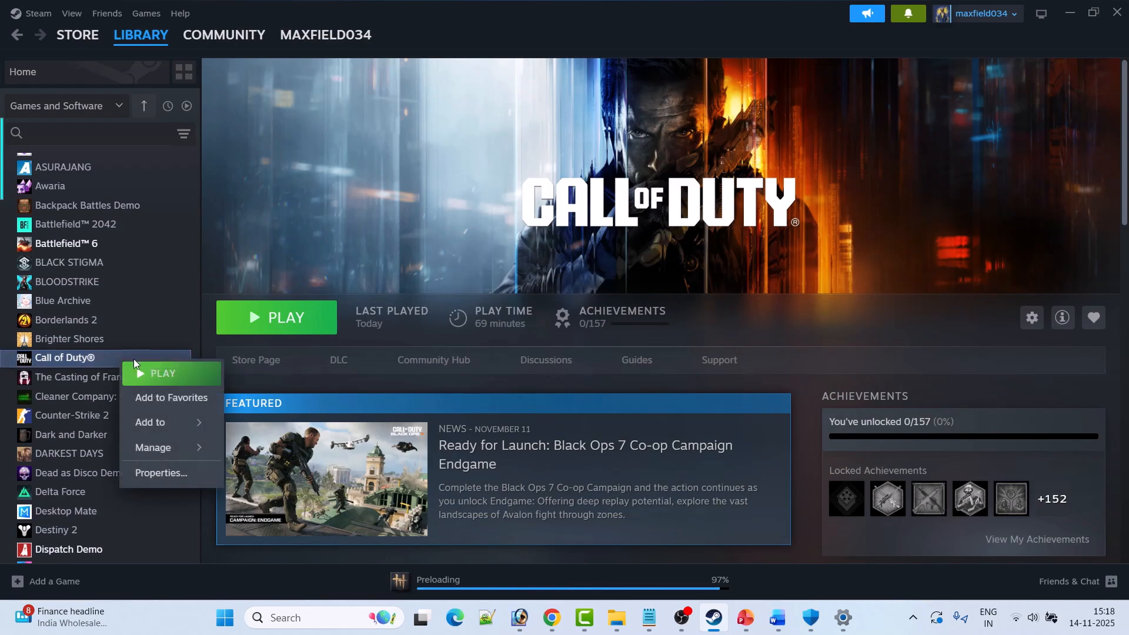
{"action": "left_click", "coordinate": [166, 472]}
{"action": "left_click", "coordinate": [491, 297]}
{"action": "key", "text": "BackSpace"}
{"action": "type", "text": "2"}
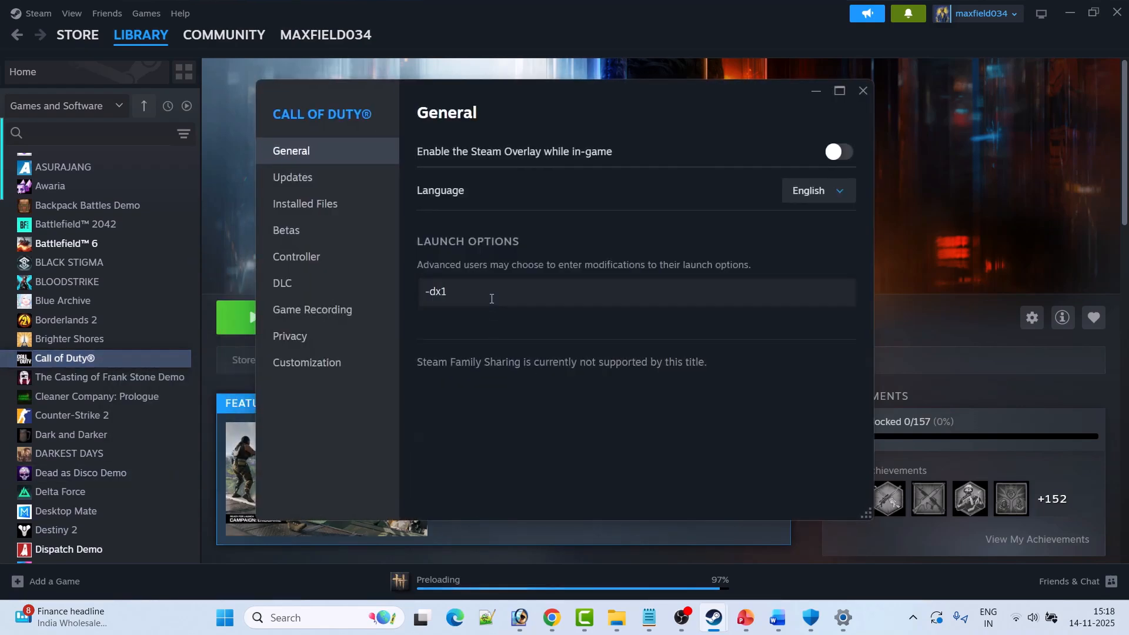
{"action": "left_click", "coordinate": [863, 88]}
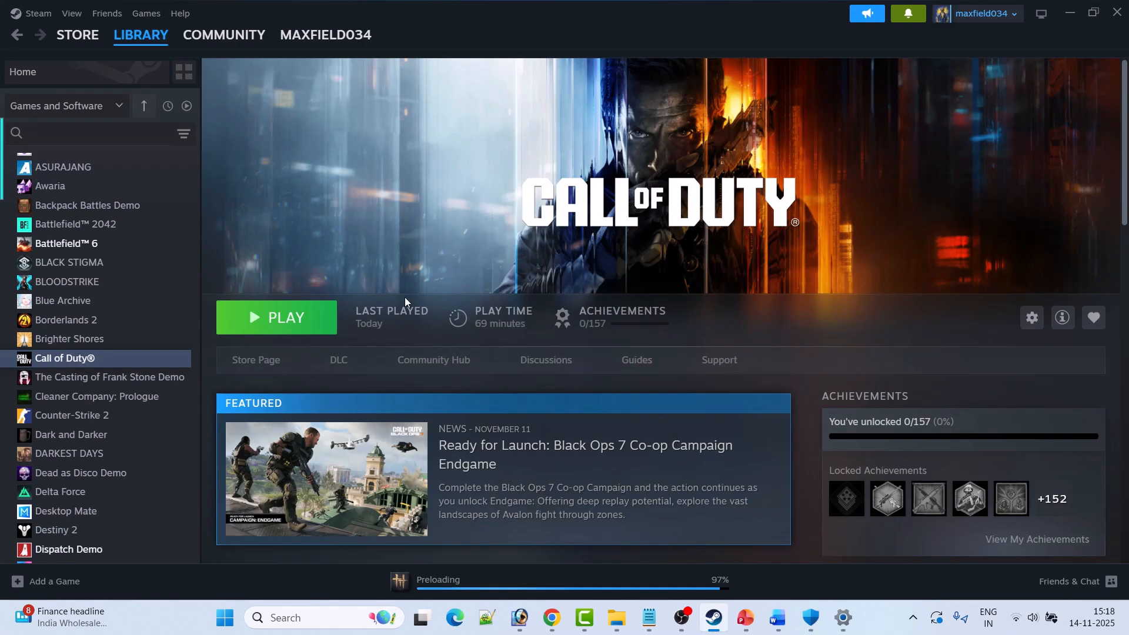
Set the launch options of Call of Duty to -windowed in its Steam properties.
{"action": "right_click", "coordinate": [117, 361]}
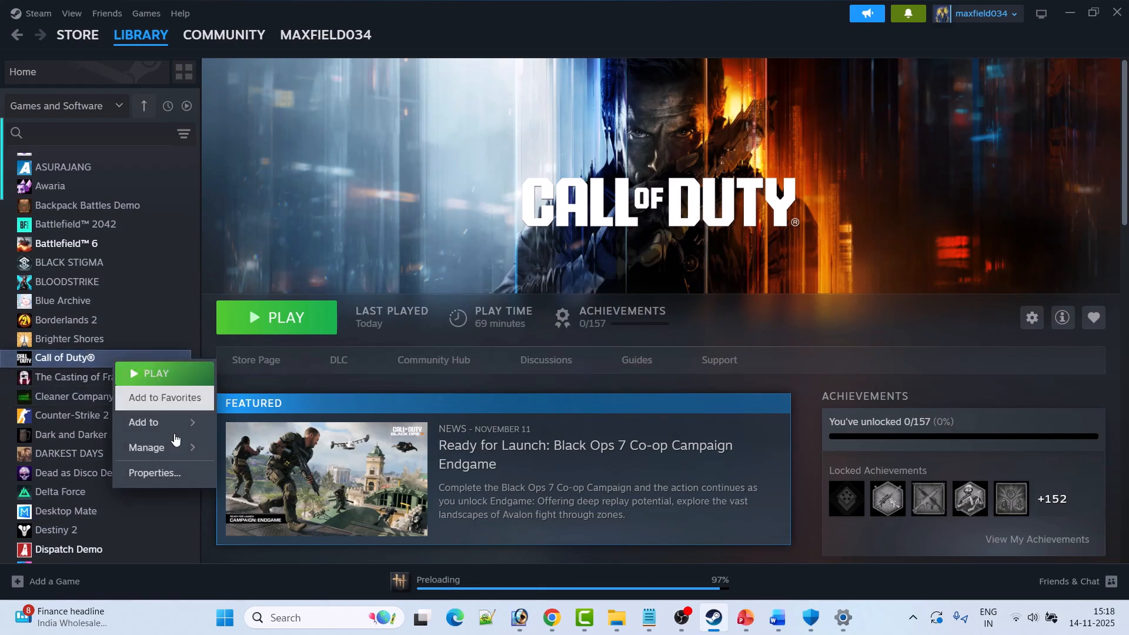
{"action": "left_click", "coordinate": [171, 472]}
{"action": "left_click", "coordinate": [473, 285]}
{"action": "key", "text": "BackSpace"}
{"action": "key", "text": "BackSpace"}
{"action": "key", "text": "BackSpace"}
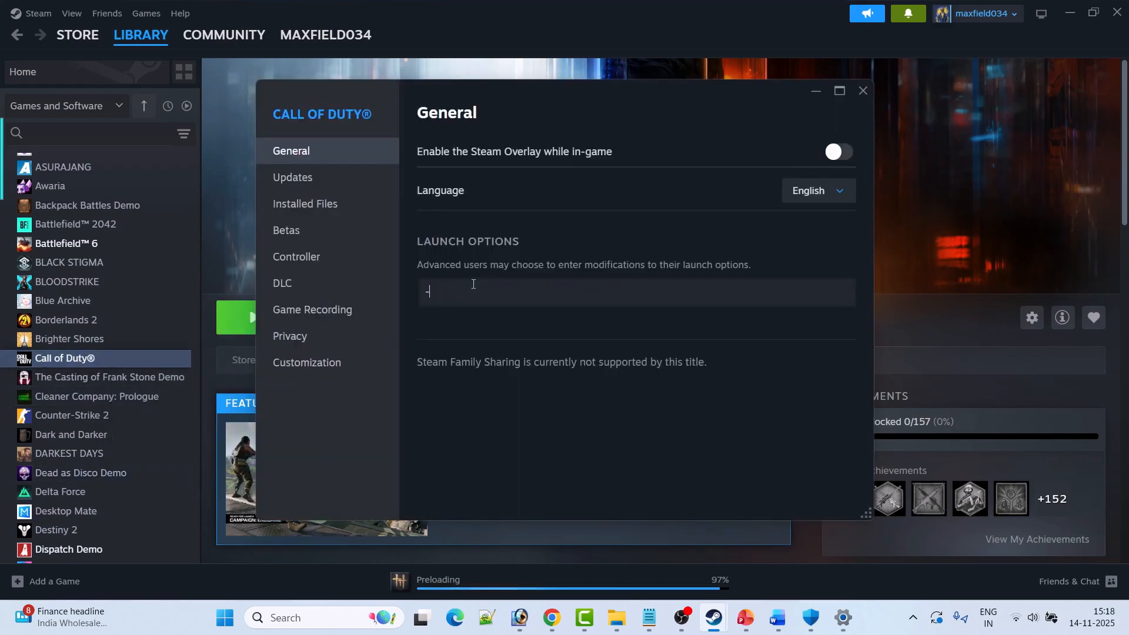
{"action": "type", "text": "windowed"}
{"action": "left_click", "coordinate": [862, 94]}
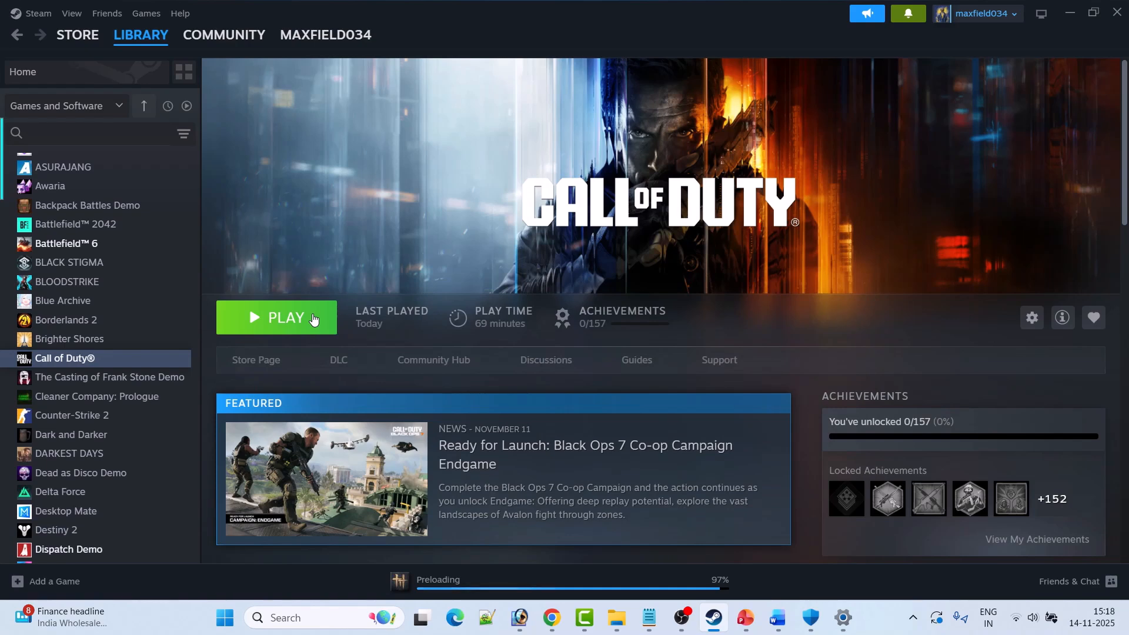
Clear the launch options of Call of Duty in its Steam properties and close the properties window.
{"action": "right_click", "coordinate": [131, 358]}
{"action": "left_click", "coordinate": [199, 473]}
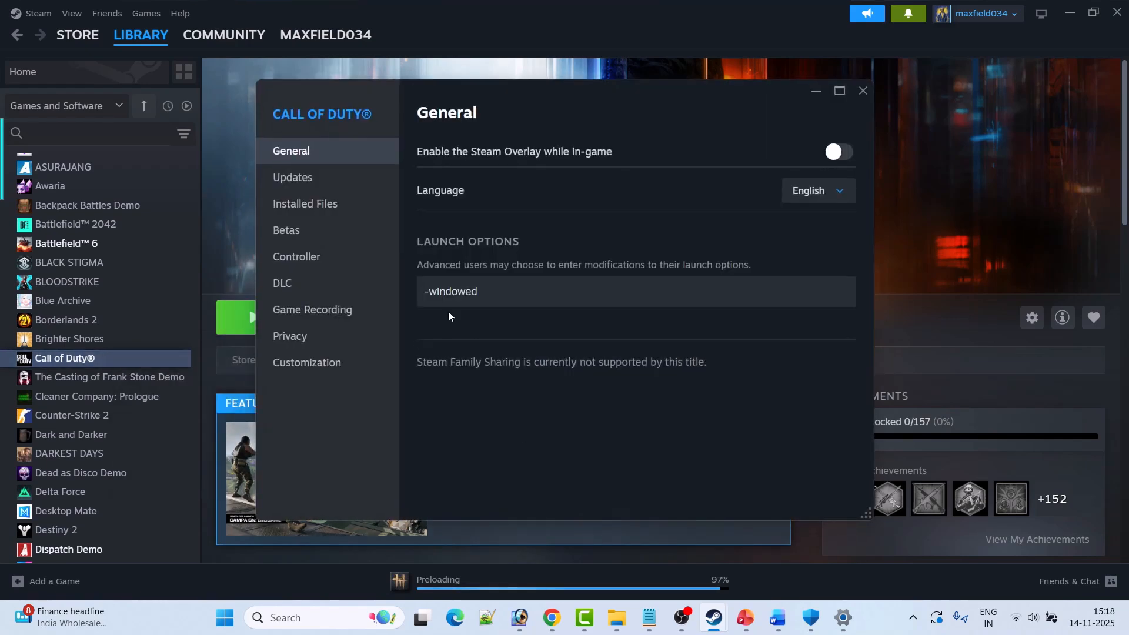
{"action": "double_click", "coordinate": [429, 294]}
{"action": "key", "text": "BackSpace"}
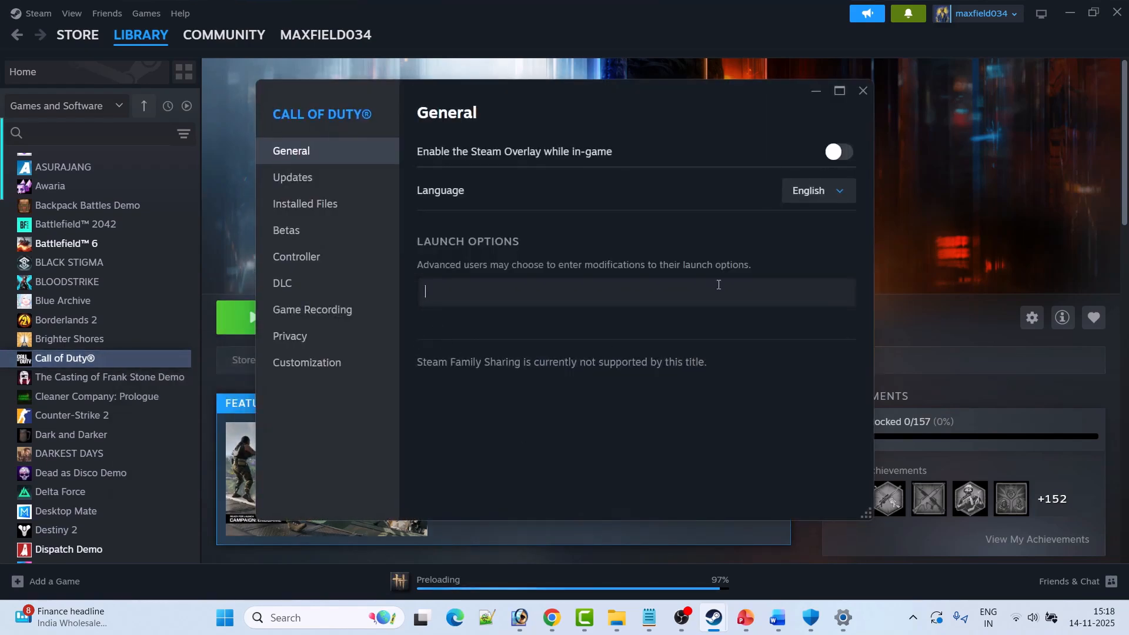
{"action": "left_click", "coordinate": [863, 92]}
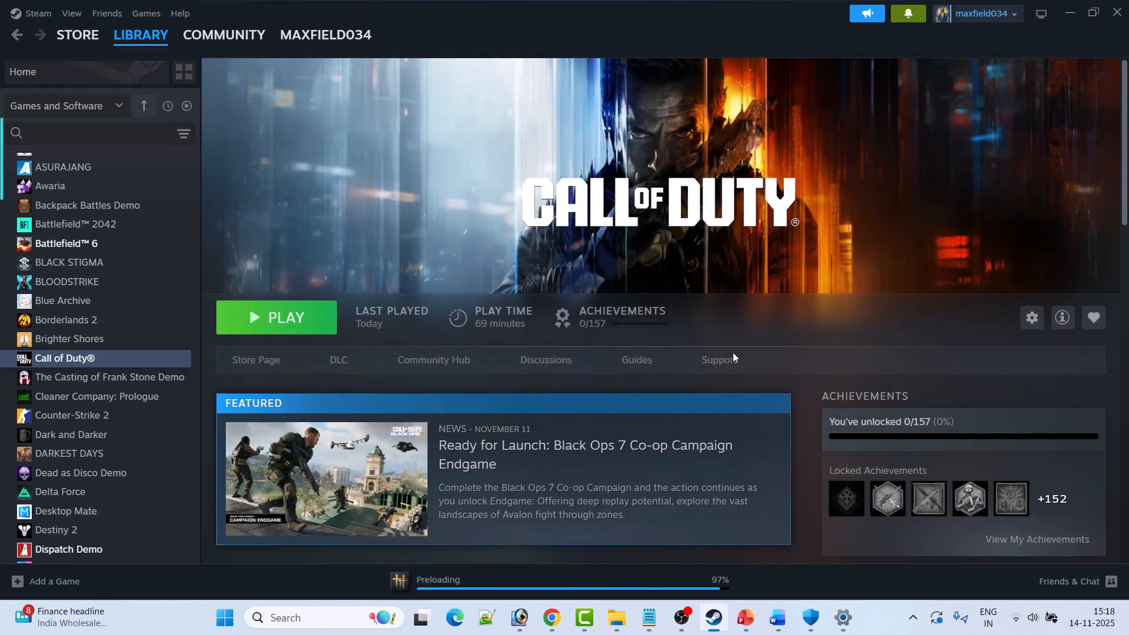
Switch to the Word document, go to Fix 5, and open Device Manager through Windows search.
{"action": "left_click", "coordinate": [777, 617]}
{"action": "scroll", "coordinate": [445, 319], "scroll_direction": "down", "scroll_amount": 10}
{"action": "scroll", "coordinate": [499, 317], "scroll_direction": "down", "scroll_amount": 3}
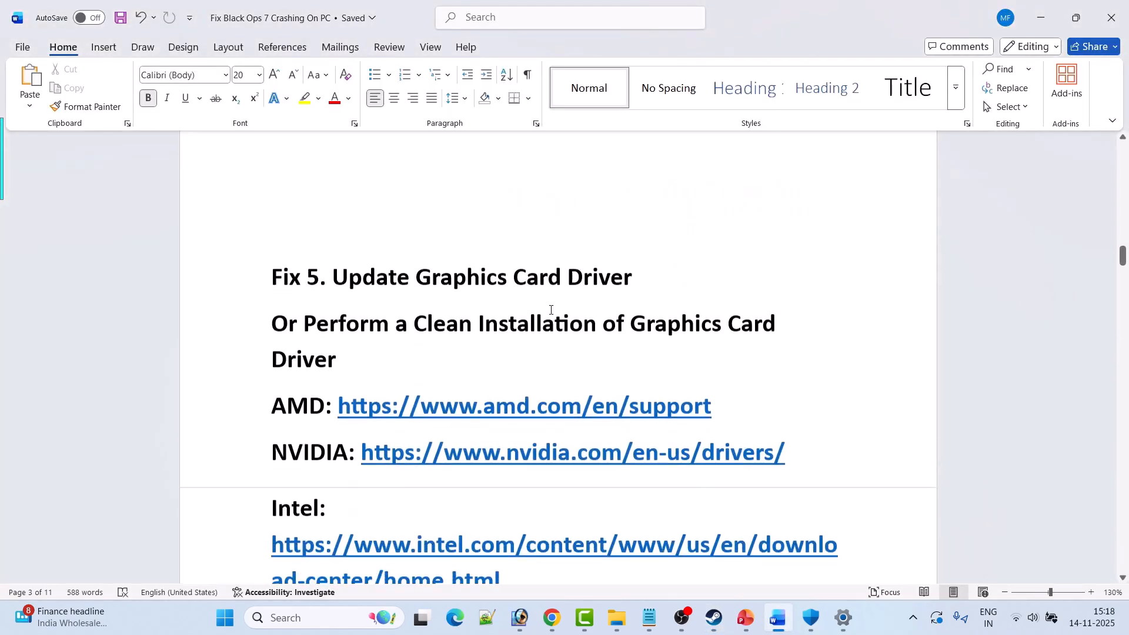
{"action": "left_click", "coordinate": [332, 625]}
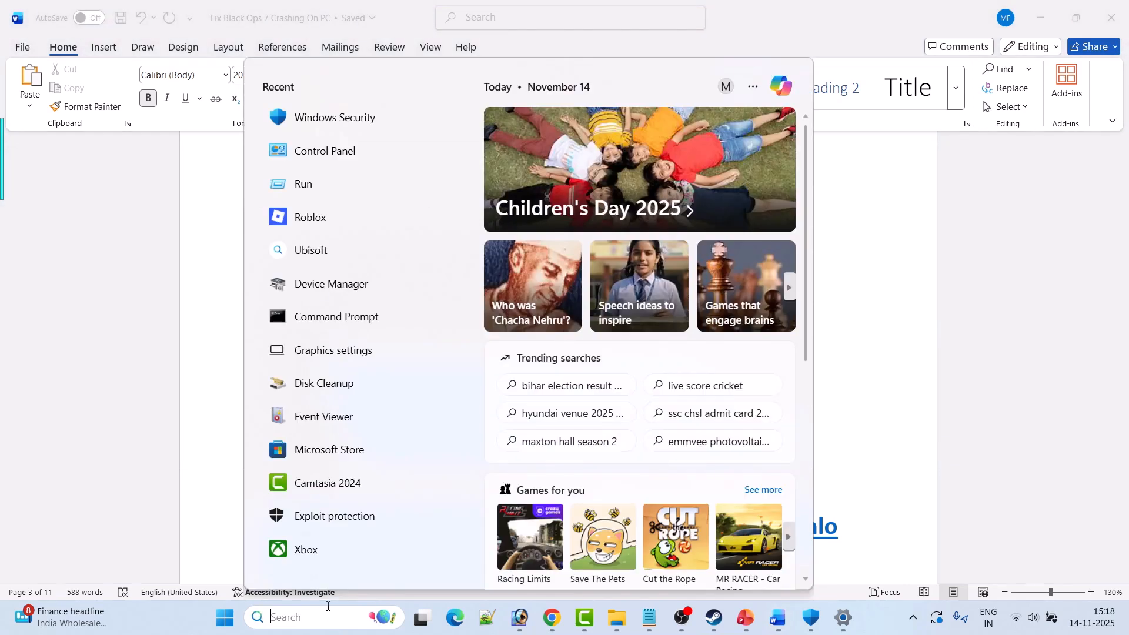
{"action": "type", "text": "device"}
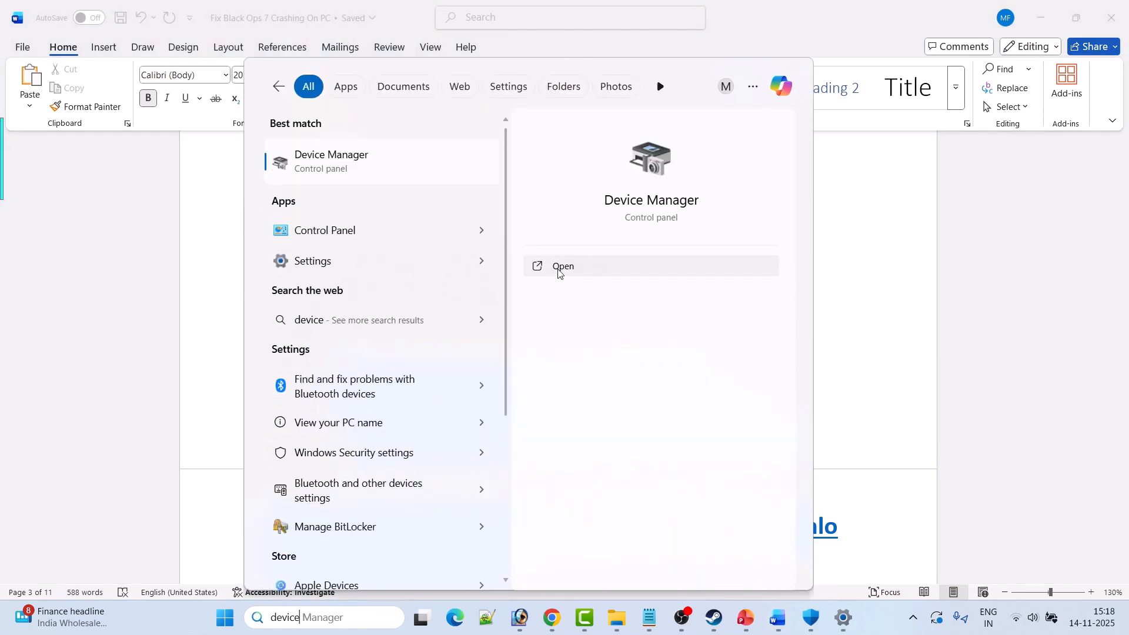
{"action": "left_click", "coordinate": [559, 270]}
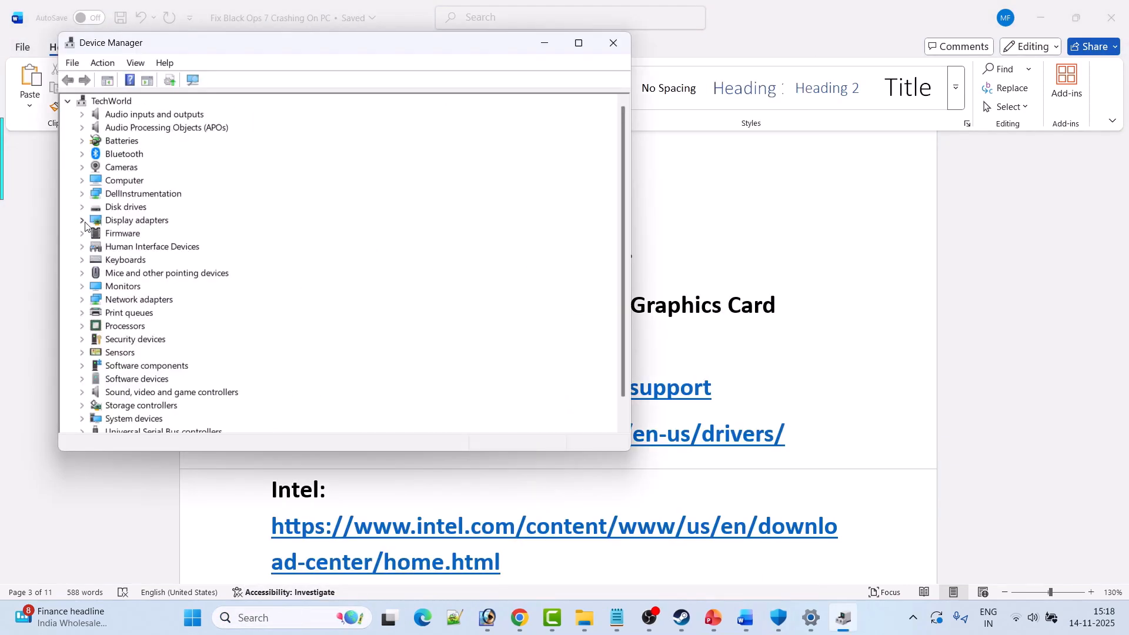
Search automatically for an updated driver for the NVIDIA GeForce RTX 3050 6GB Laptop GPU display adapter and close Device Manager.
{"action": "left_click", "coordinate": [86, 222]}
{"action": "left_click", "coordinate": [229, 248]}
{"action": "right_click", "coordinate": [228, 248]}
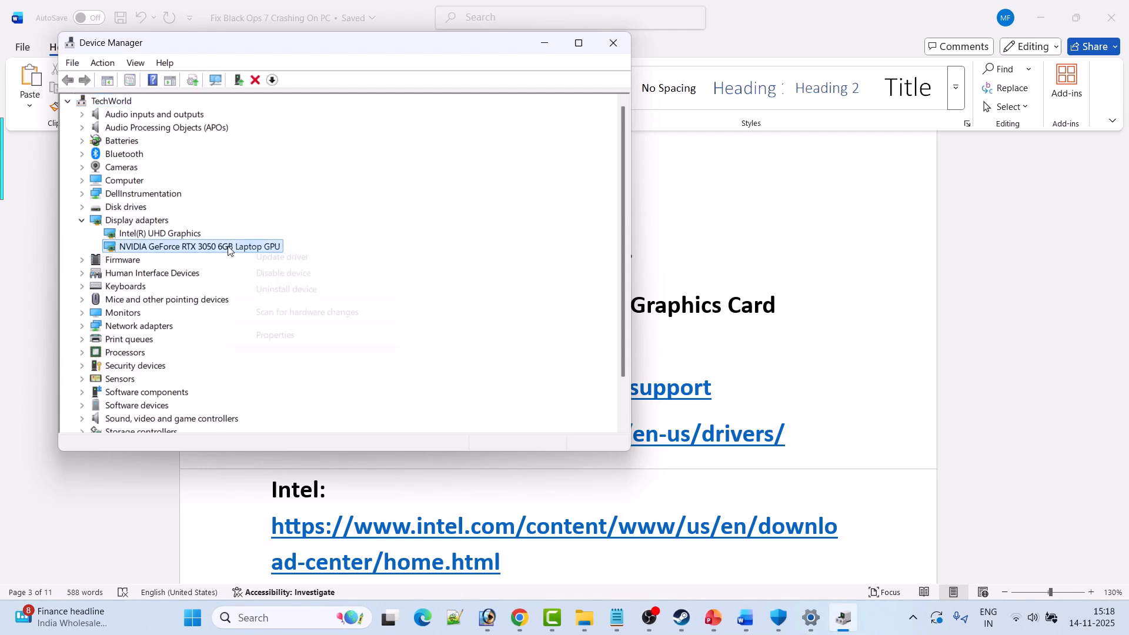
{"action": "left_click", "coordinate": [320, 257]}
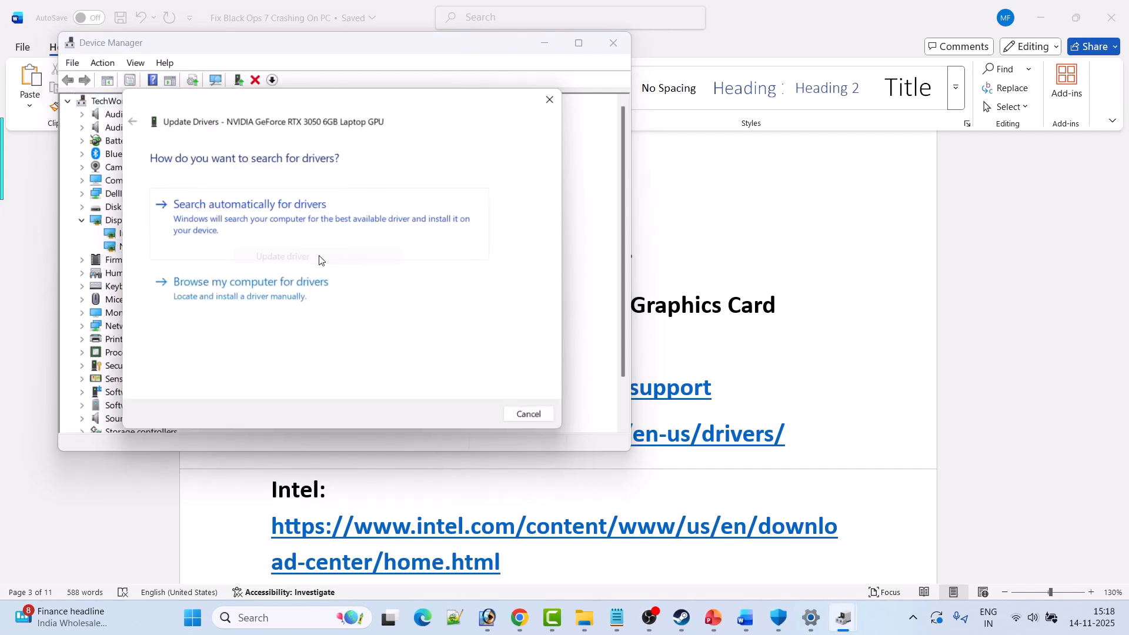
{"action": "left_click", "coordinate": [288, 220]}
{"action": "left_click", "coordinate": [536, 419]}
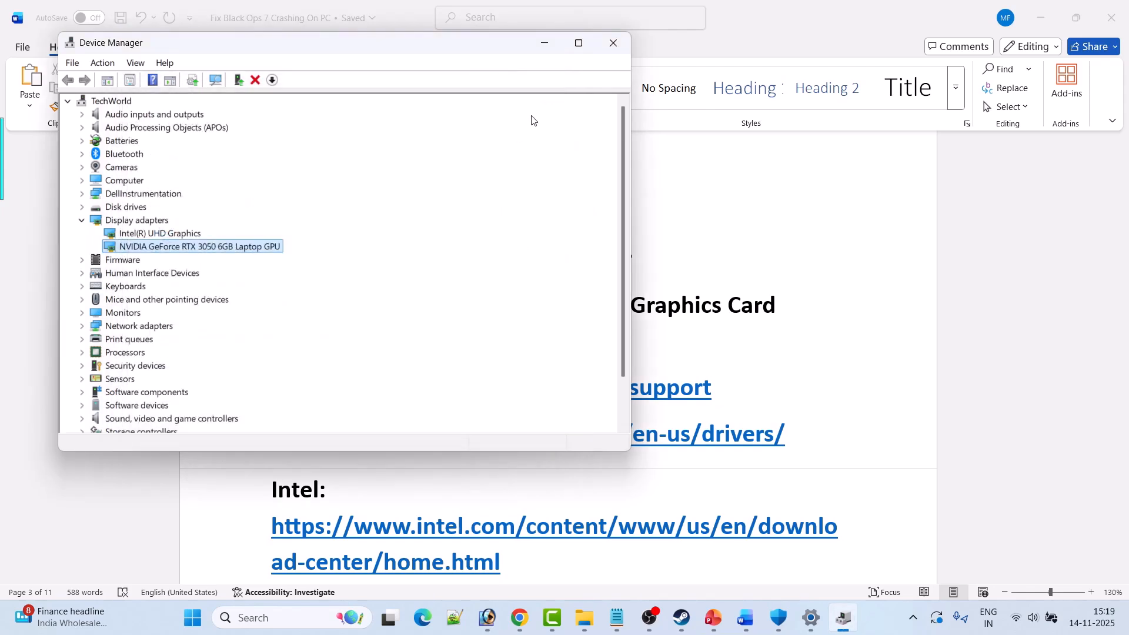
{"action": "left_click", "coordinate": [613, 43]}
Return to the Word document and review the AMD, NVIDIA and Intel driver links under Fix 5.
{"action": "left_click", "coordinate": [714, 618]}
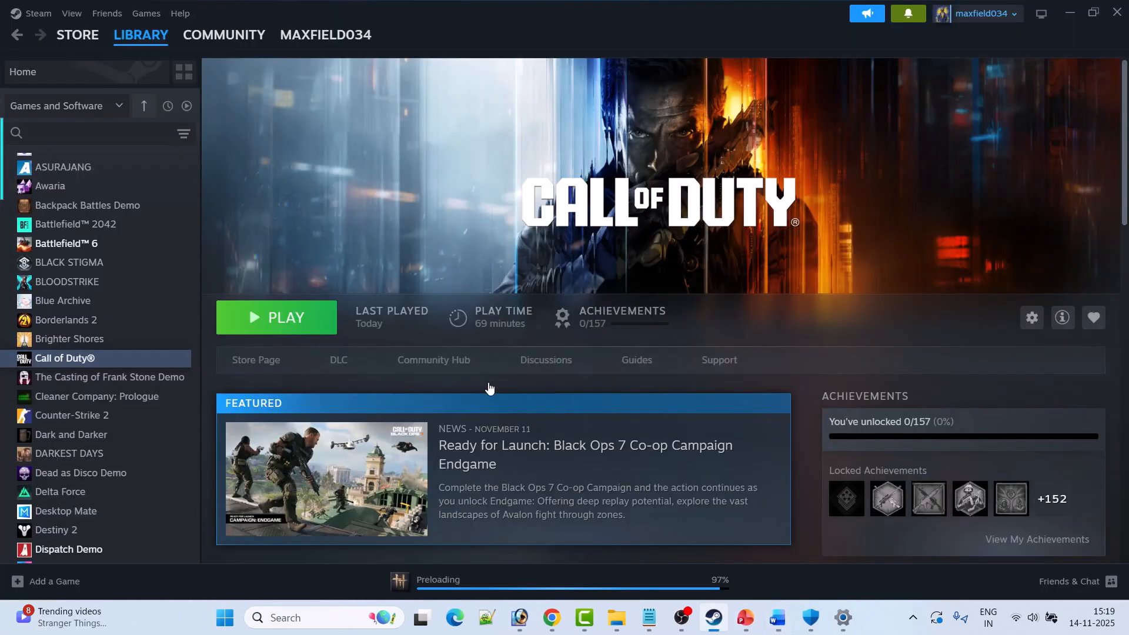
{"action": "left_click", "coordinate": [778, 617]}
{"action": "scroll", "coordinate": [453, 303], "scroll_direction": "down", "scroll_amount": 3}
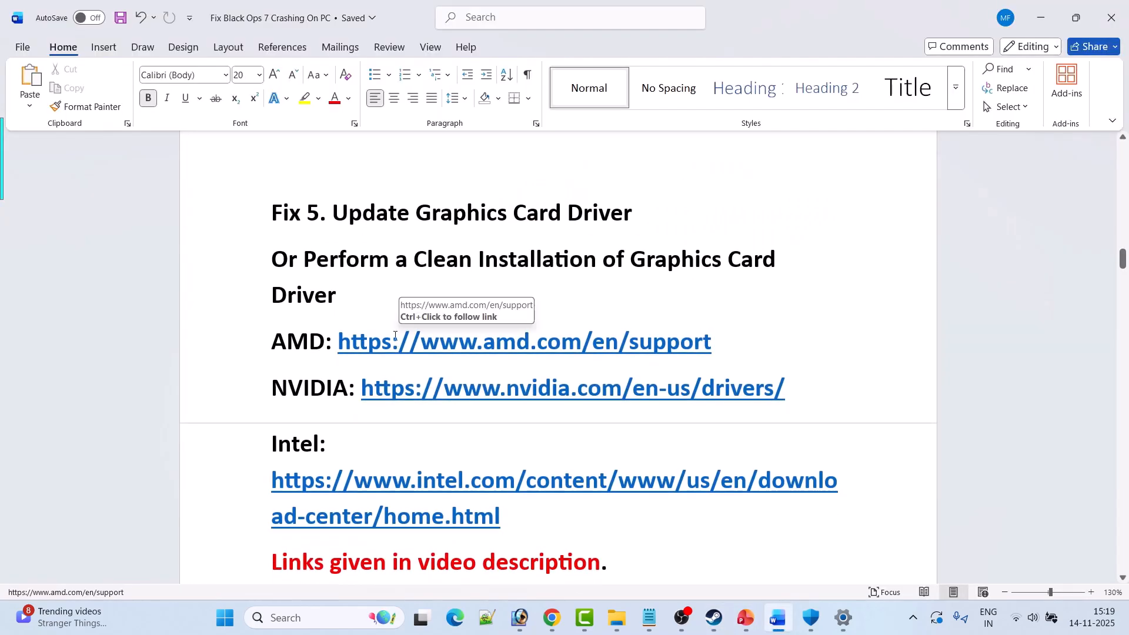
{"action": "left_click_drag", "start_coordinate": [311, 213], "coordinate": [396, 255]}
{"action": "left_click", "coordinate": [396, 256]}
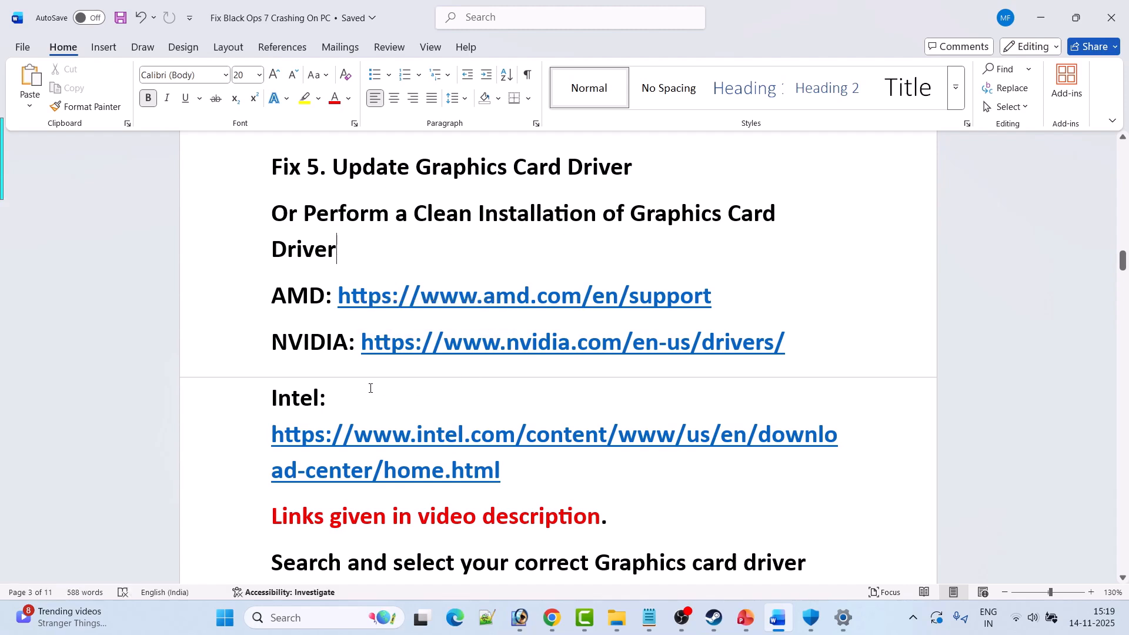
{"action": "scroll", "coordinate": [333, 391], "scroll_direction": "down", "scroll_amount": 1}
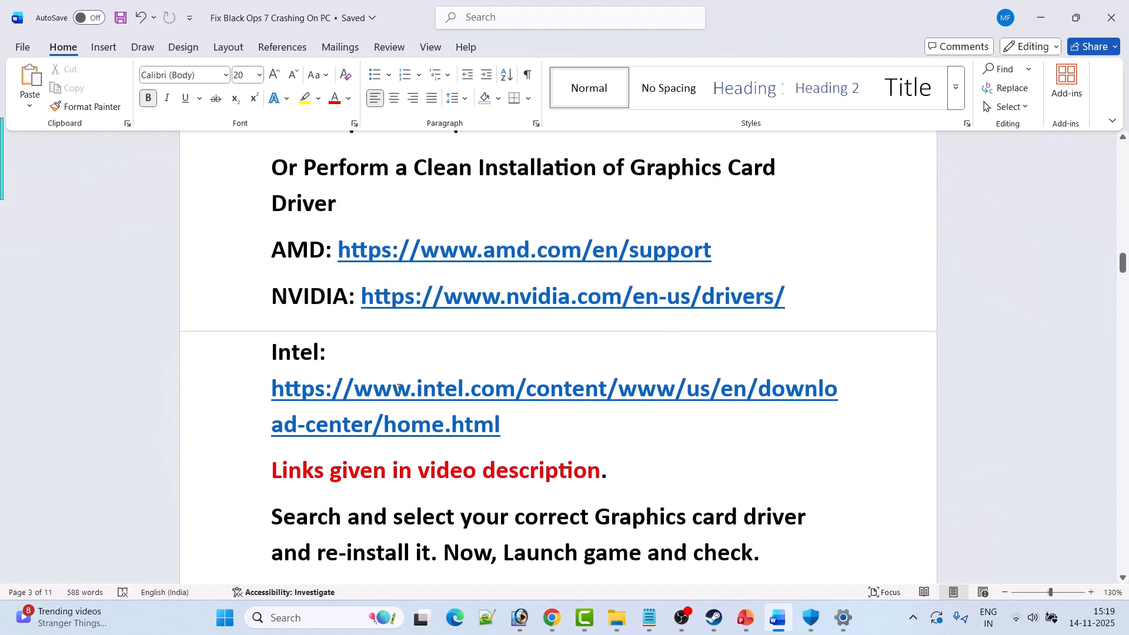
{"action": "scroll", "coordinate": [605, 465], "scroll_direction": "down", "scroll_amount": 1}
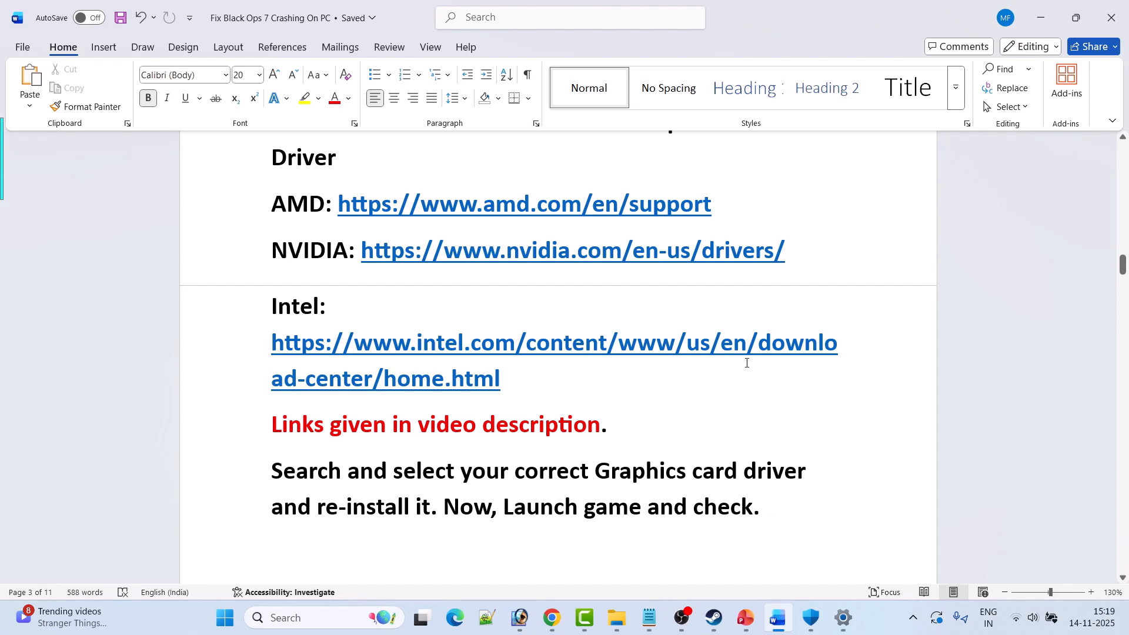
{"action": "left_click_drag", "start_coordinate": [789, 252], "coordinate": [363, 259]}
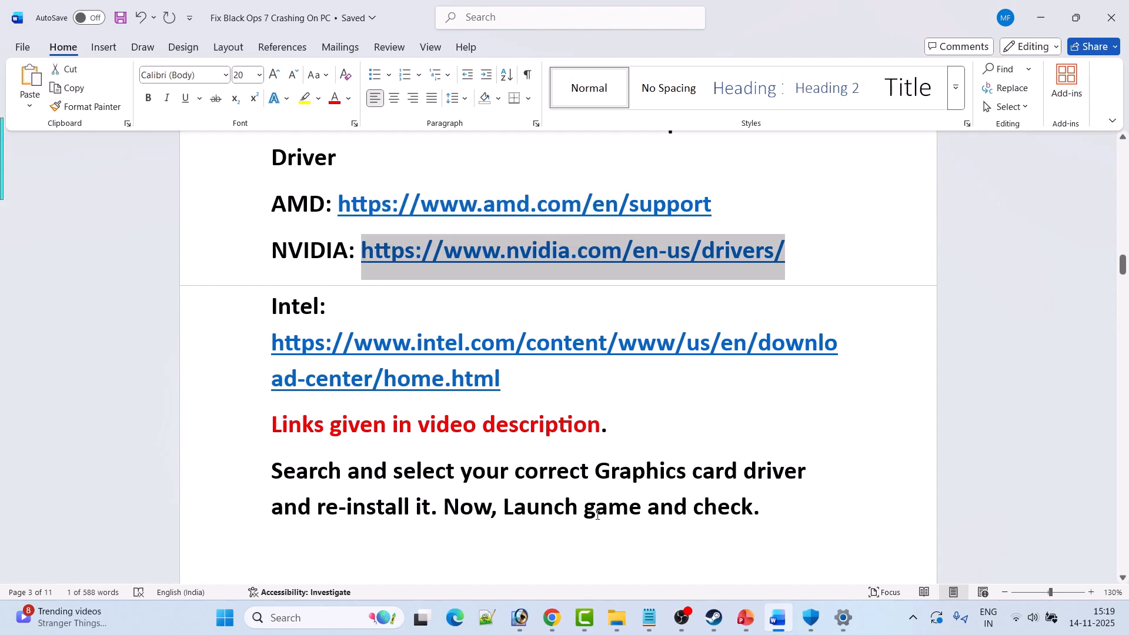
Switch to Chrome, find the NVIDIA drivers for GeForce RTX 3050 on Windows 11, and download GeForce Game Ready Driver 581.80.
{"action": "left_click", "coordinate": [551, 617]}
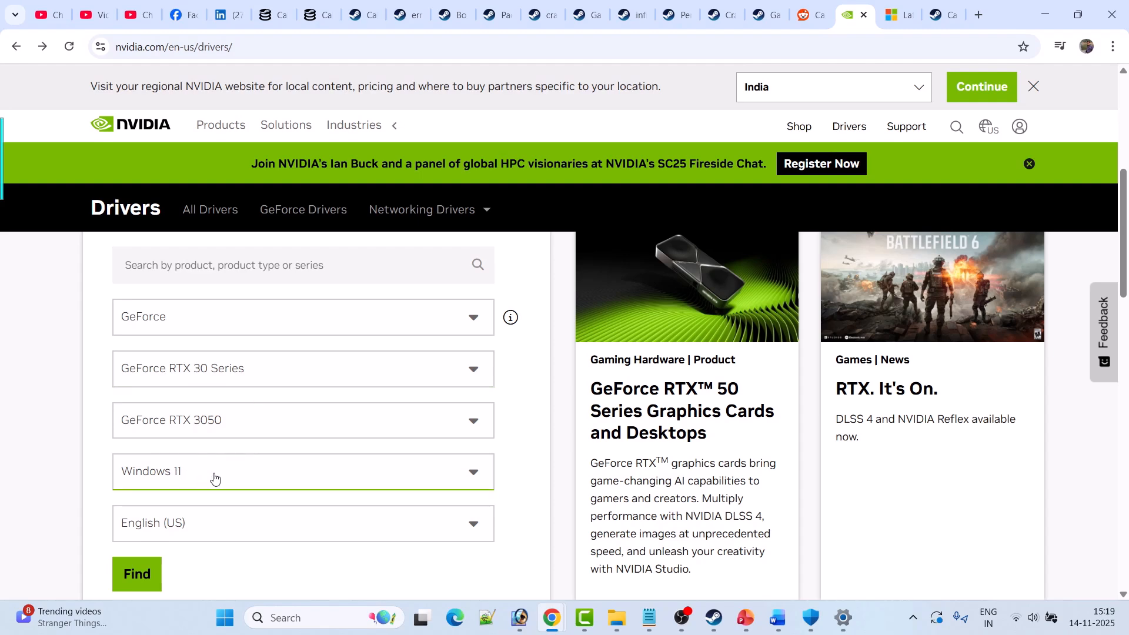
{"action": "left_click", "coordinate": [133, 579]}
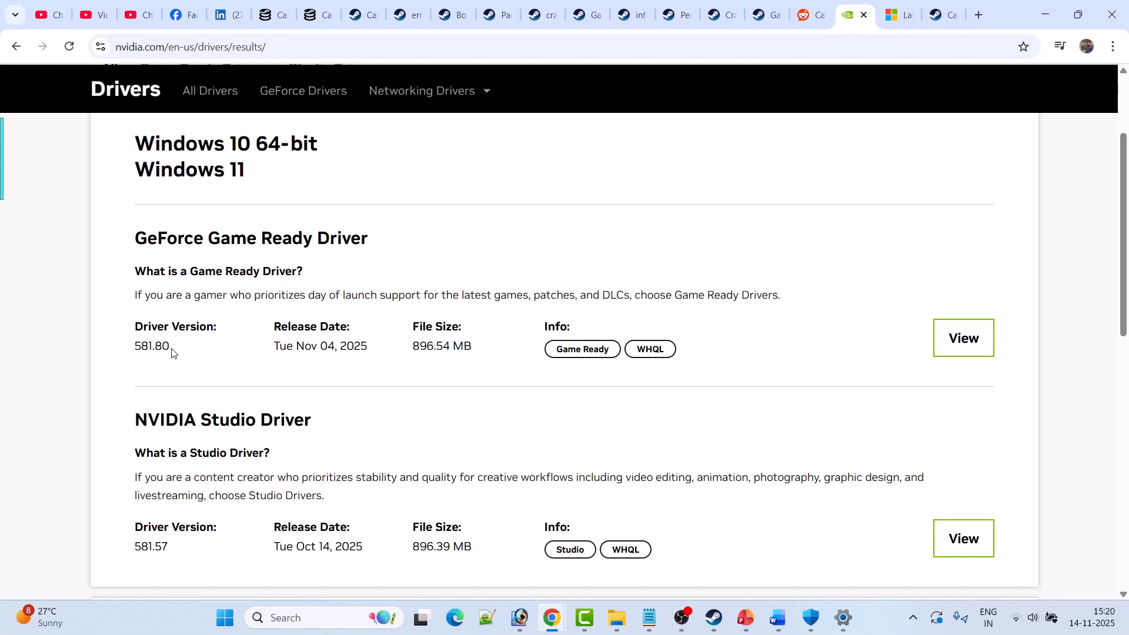
{"action": "left_click_drag", "start_coordinate": [171, 352], "coordinate": [136, 345]}
{"action": "left_click", "coordinate": [198, 340]}
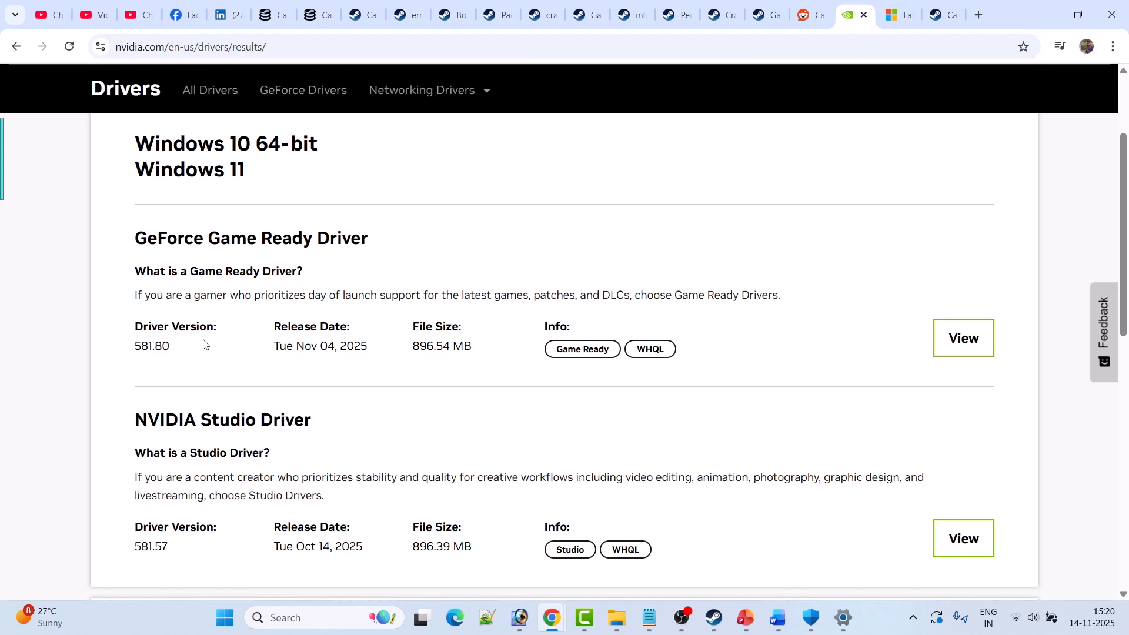
{"action": "left_click", "coordinate": [975, 342]}
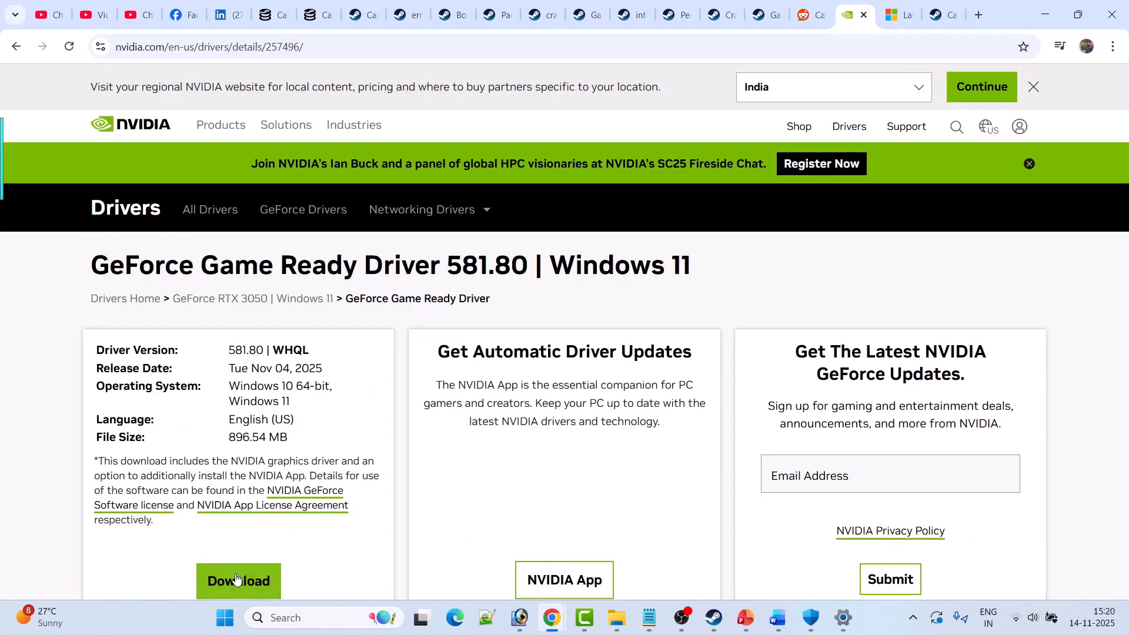
{"action": "left_click", "coordinate": [235, 580]}
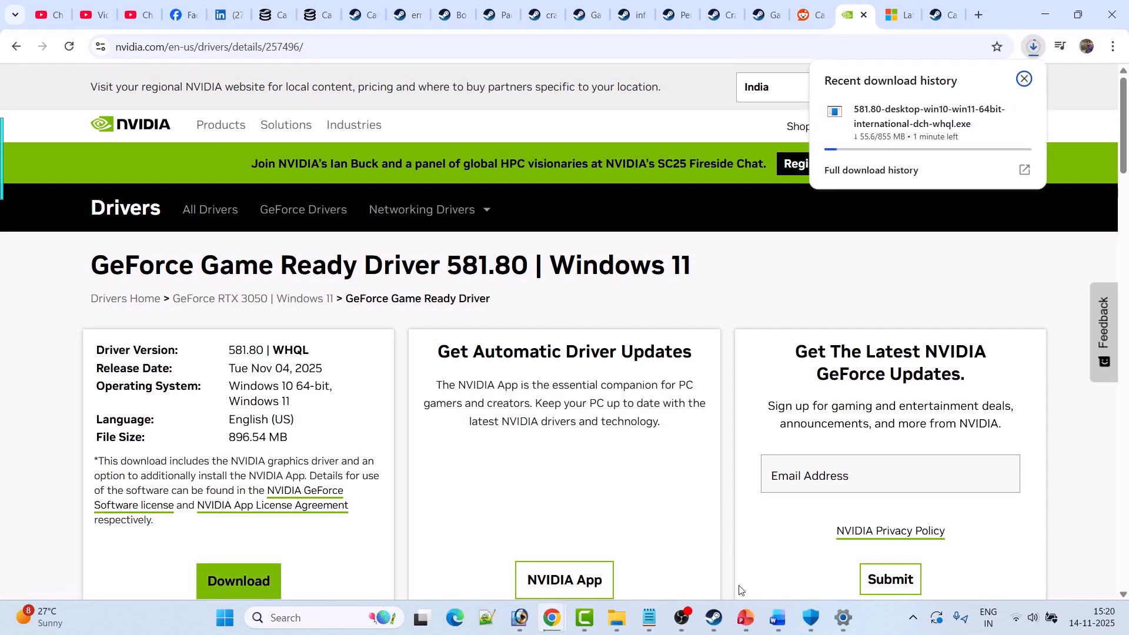
Switch to the Word document and read the clean NVIDIA driver installation instructions through to Fix 6.
{"action": "left_click", "coordinate": [778, 618]}
{"action": "scroll", "coordinate": [340, 190], "scroll_direction": "down", "scroll_amount": 8}
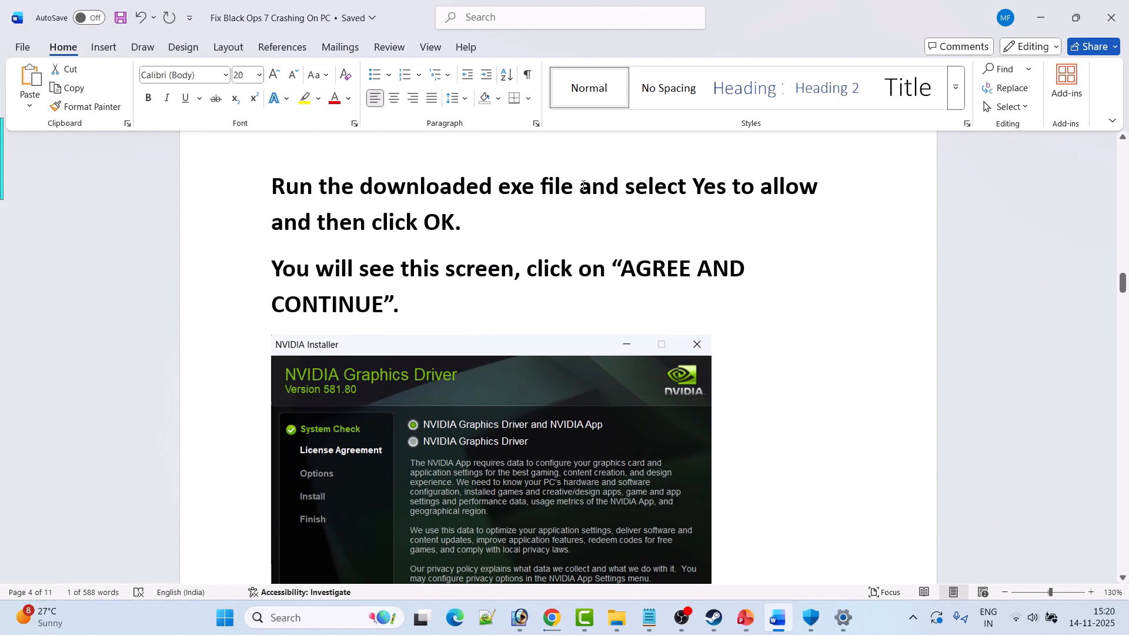
{"action": "scroll", "coordinate": [427, 218], "scroll_direction": "down", "scroll_amount": 2}
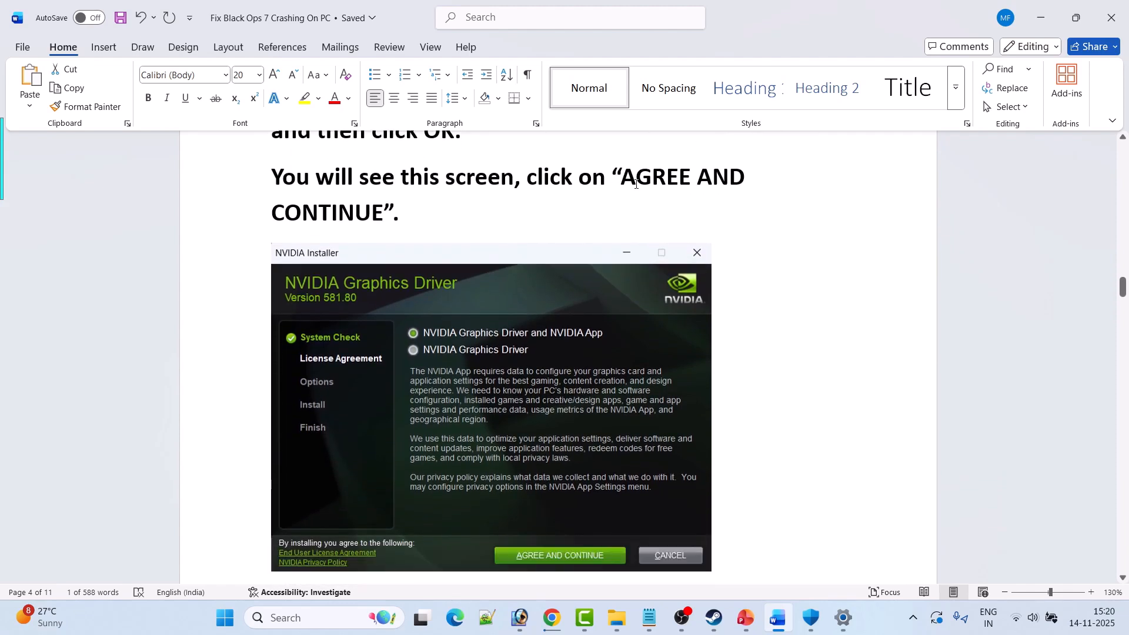
{"action": "scroll", "coordinate": [540, 495], "scroll_direction": "down", "scroll_amount": 4}
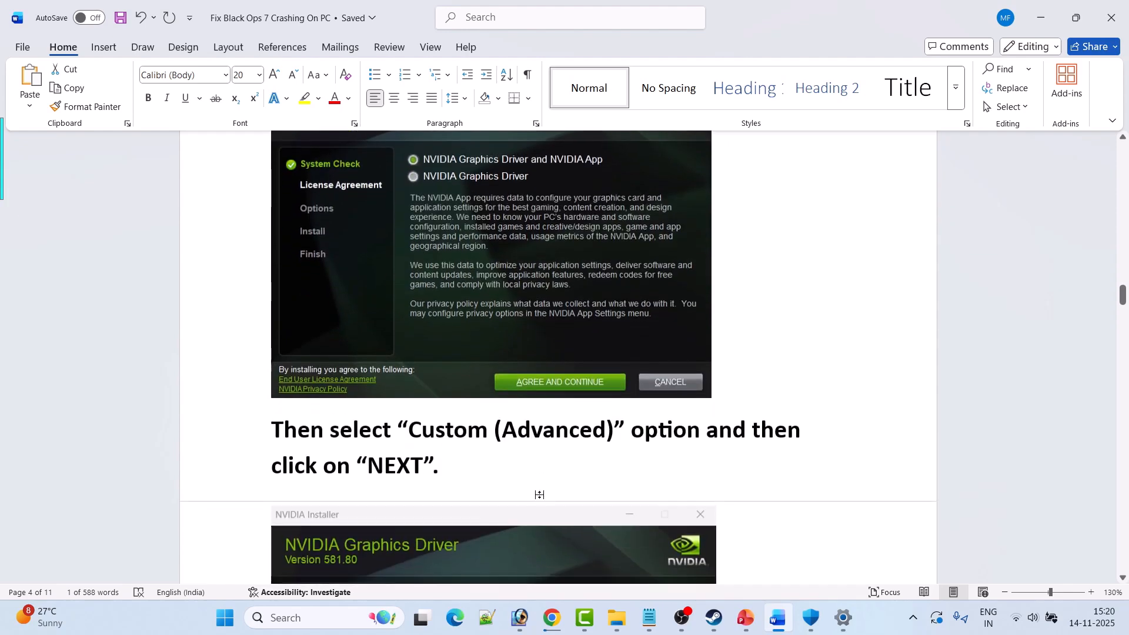
{"action": "scroll", "coordinate": [540, 495], "scroll_direction": "down", "scroll_amount": 5}
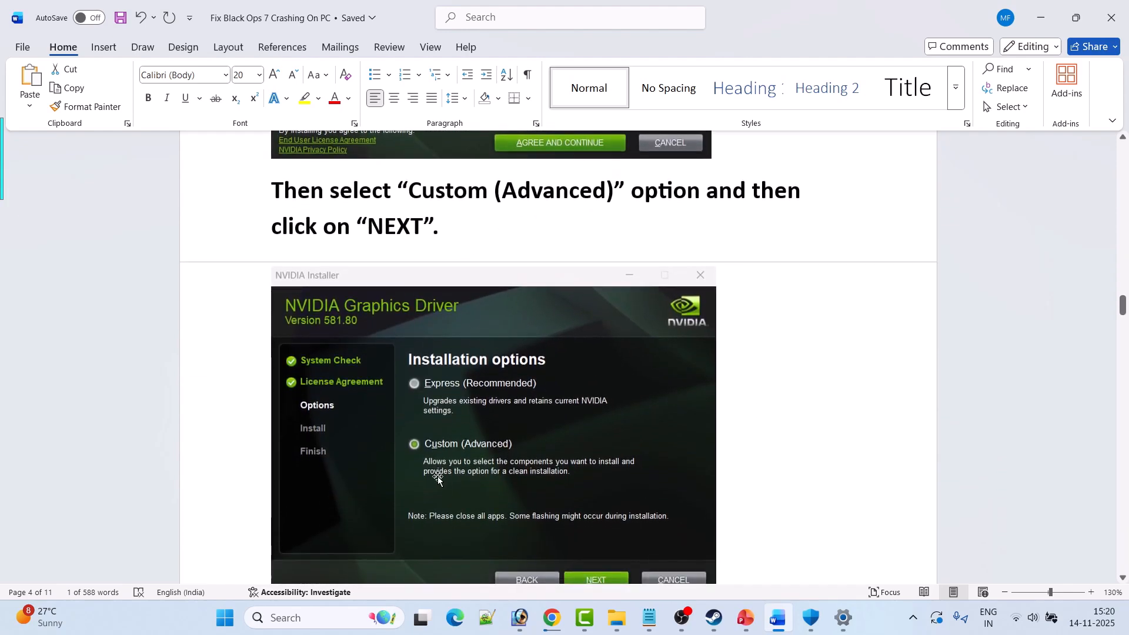
{"action": "scroll", "coordinate": [435, 453], "scroll_direction": "down", "scroll_amount": 1}
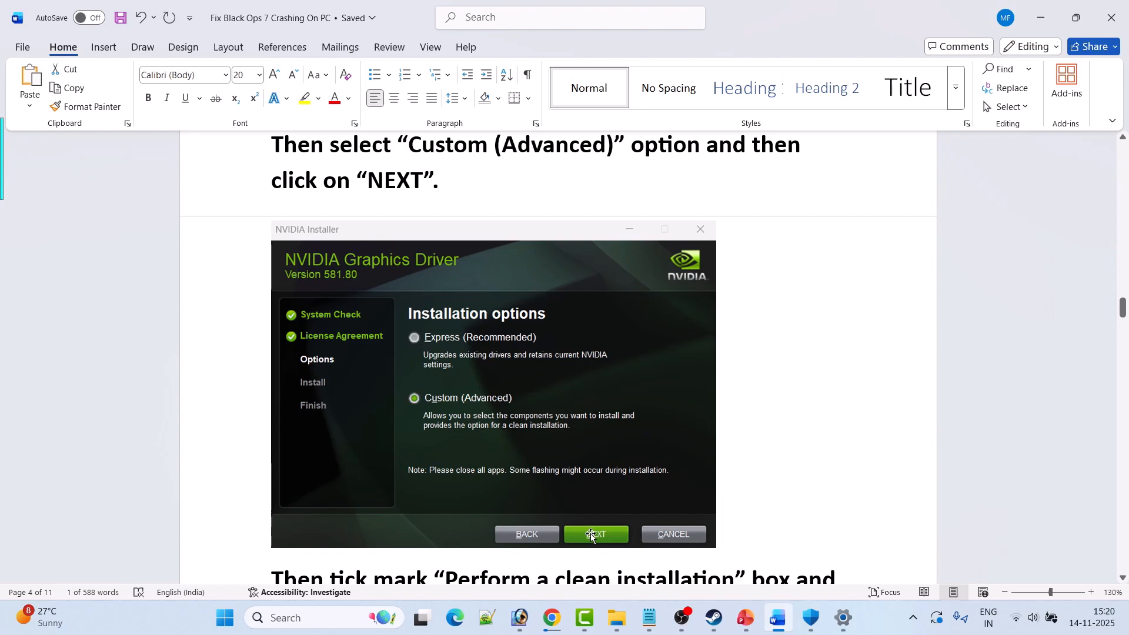
{"action": "scroll", "coordinate": [591, 535], "scroll_direction": "down", "scroll_amount": 9}
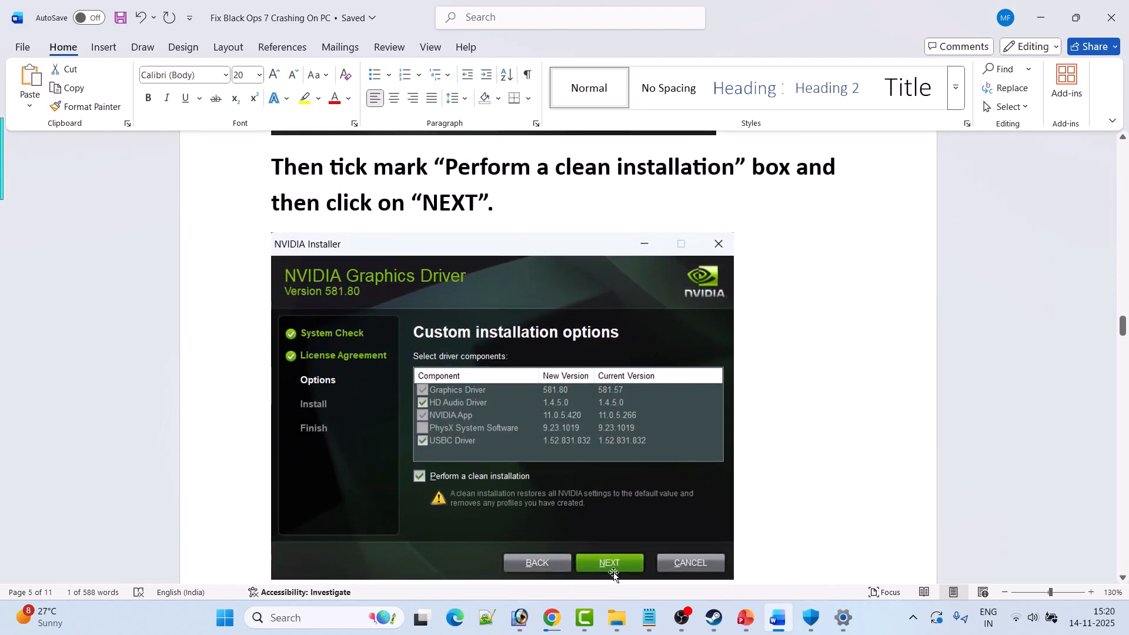
{"action": "scroll", "coordinate": [606, 527], "scroll_direction": "down", "scroll_amount": 2}
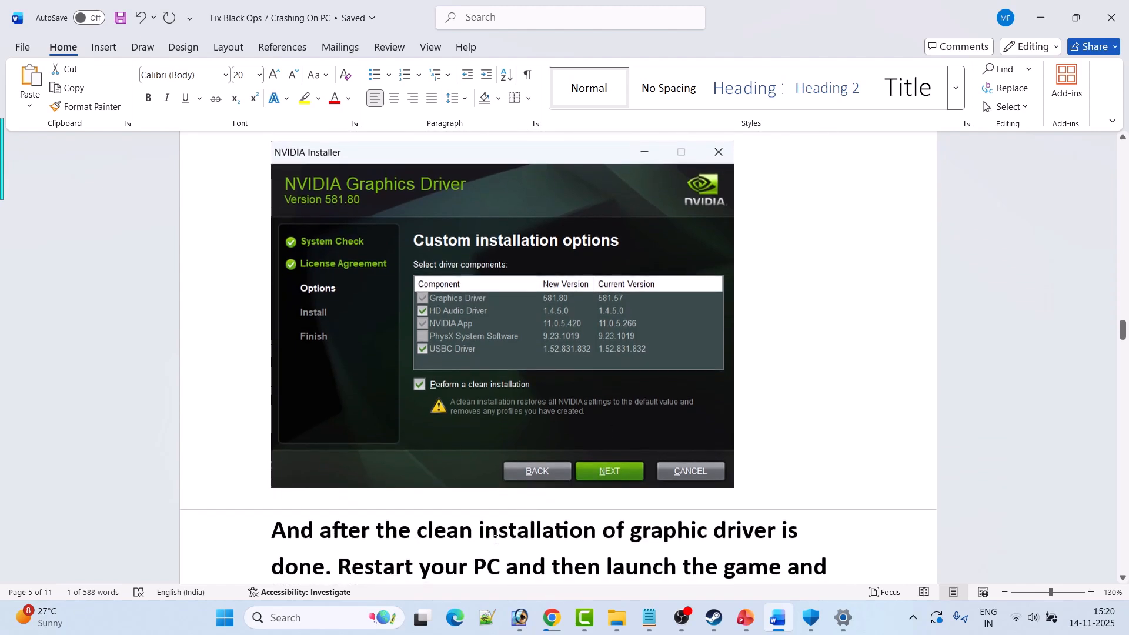
{"action": "scroll", "coordinate": [495, 540], "scroll_direction": "down", "scroll_amount": 1}
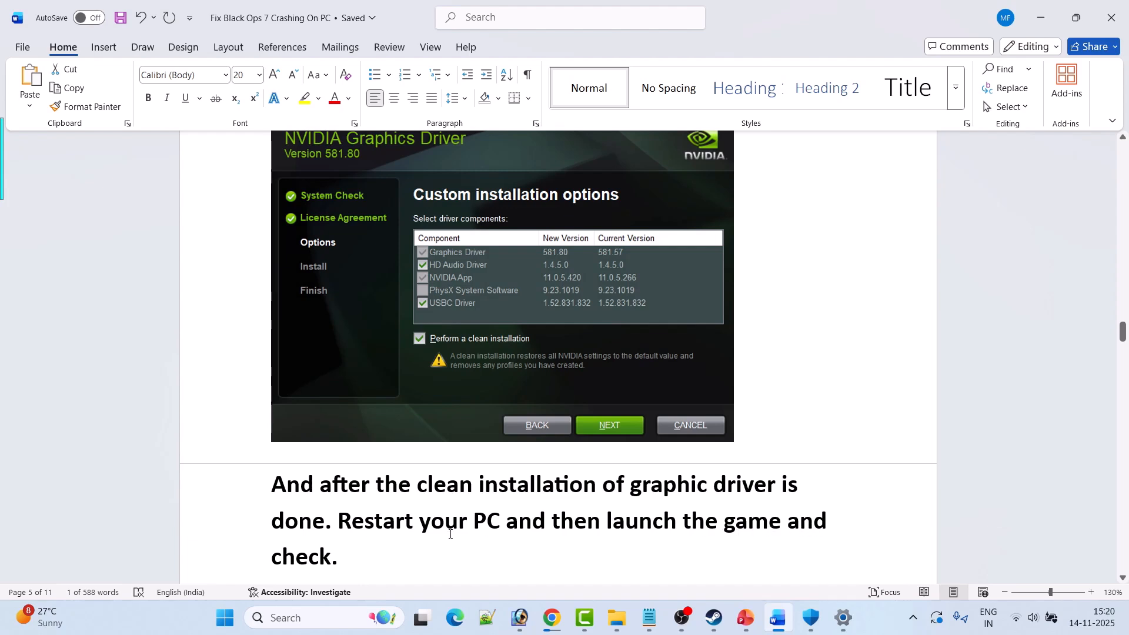
{"action": "scroll", "coordinate": [449, 499], "scroll_direction": "down", "scroll_amount": 10}
{"action": "scroll", "coordinate": [379, 435], "scroll_direction": "down", "scroll_amount": 1}
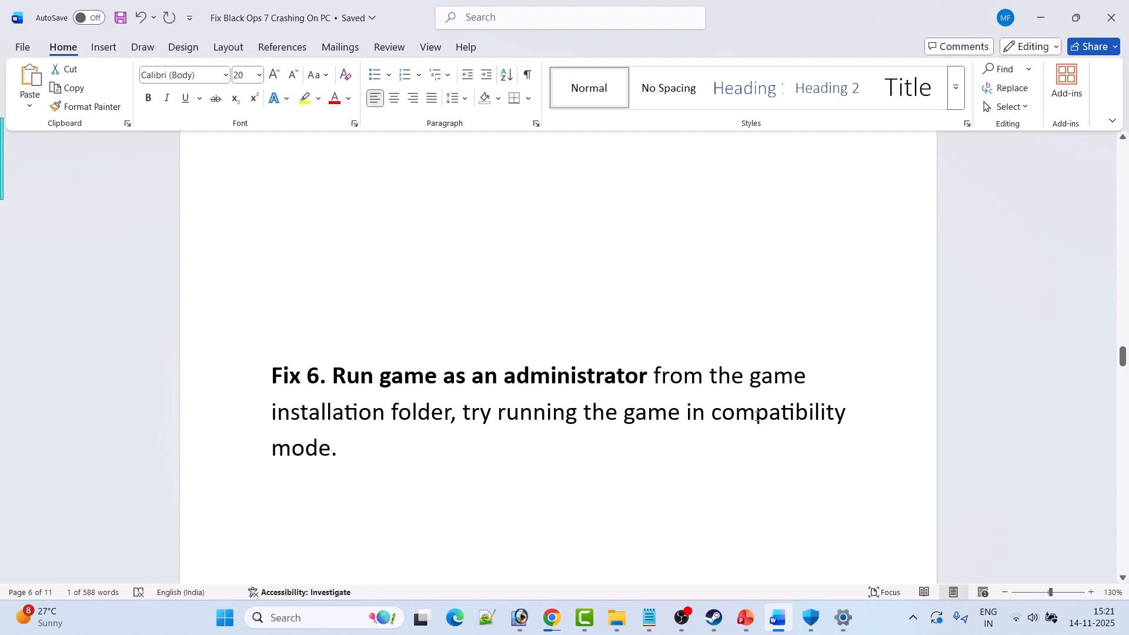
Switch to Steam, open the local files folder of Call of Duty and maximize the folder window.
{"action": "key", "text": "alt+Tab"}
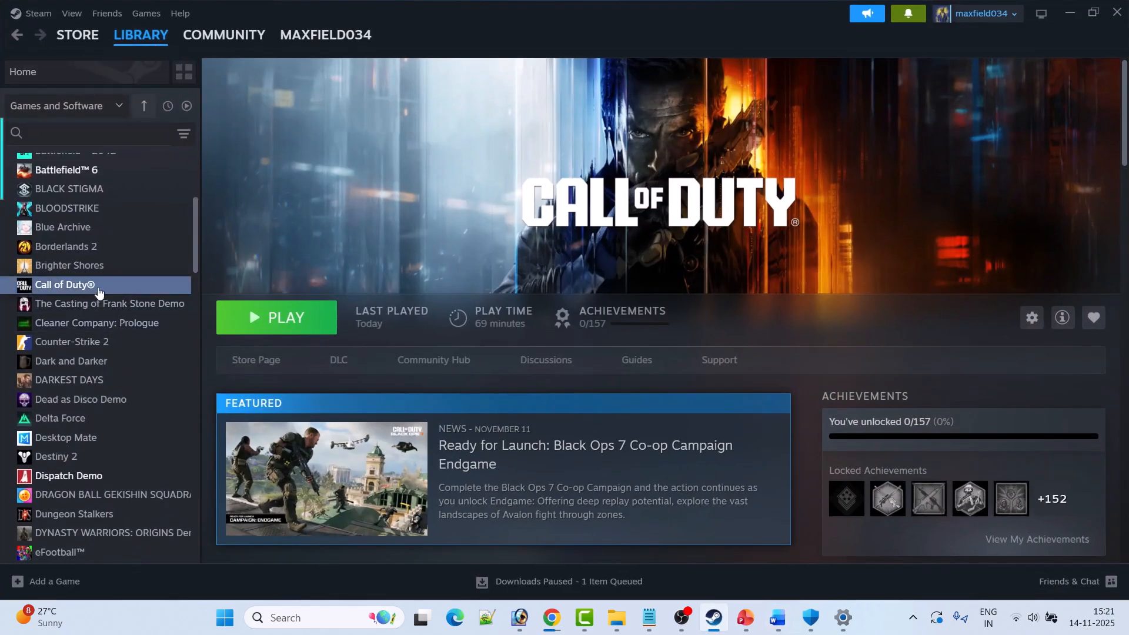
{"action": "right_click", "coordinate": [109, 290]}
{"action": "mouse_move", "coordinate": [150, 374]}
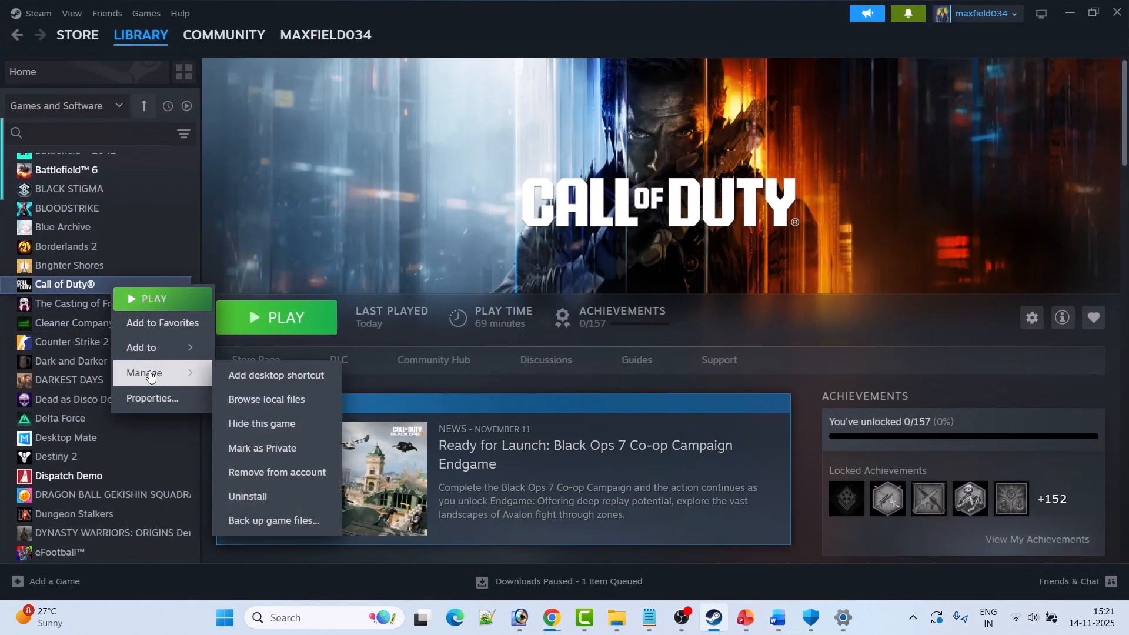
{"action": "left_click", "coordinate": [313, 400]}
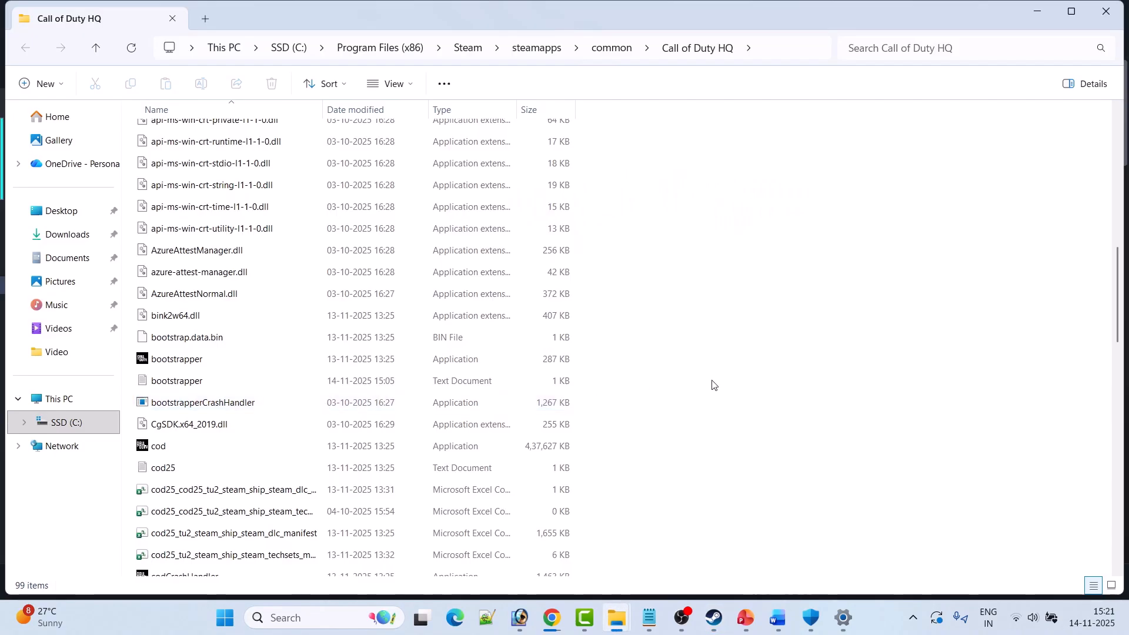
{"action": "left_click", "coordinate": [1071, 11]}
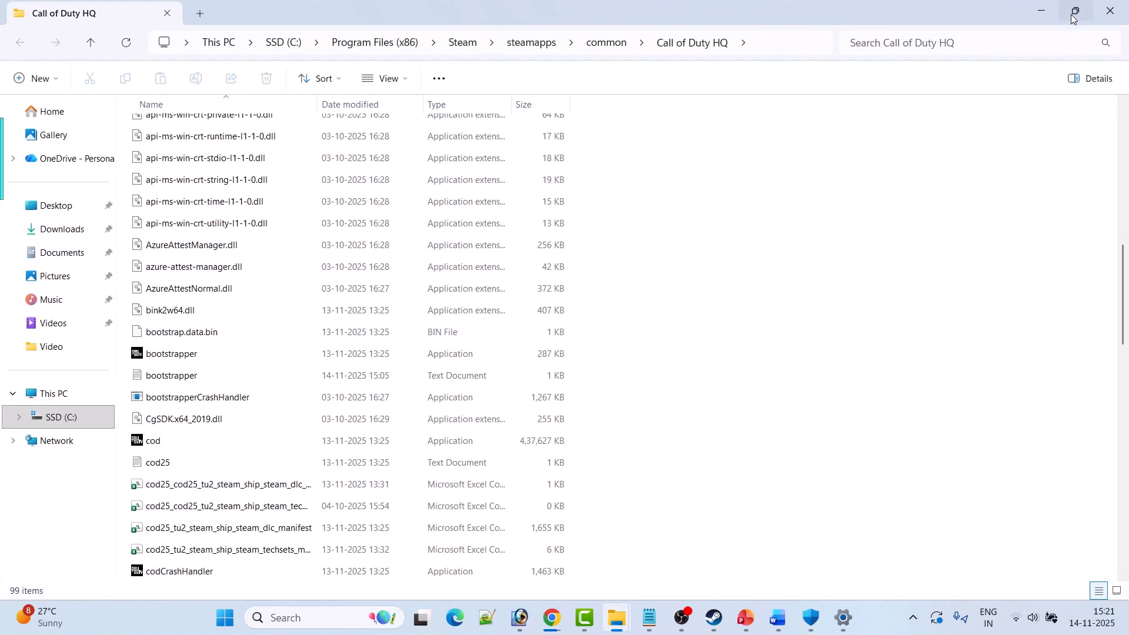
Open the properties of the cod application, set it to run as an administrator under compatibility and apply.
{"action": "left_click", "coordinate": [169, 448]}
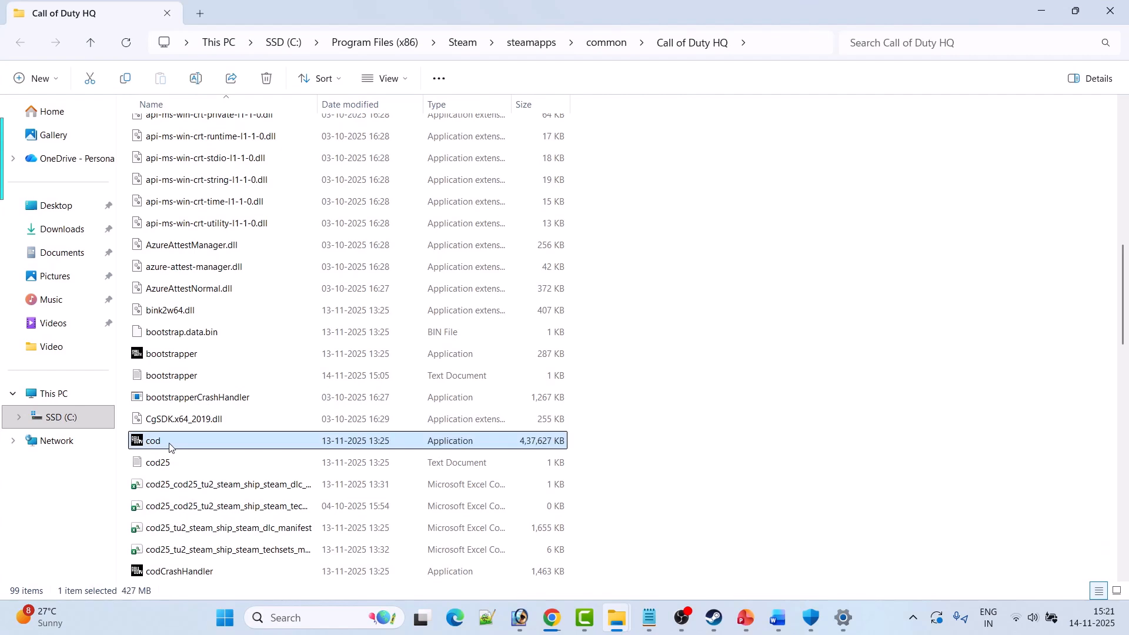
{"action": "right_click", "coordinate": [169, 446]}
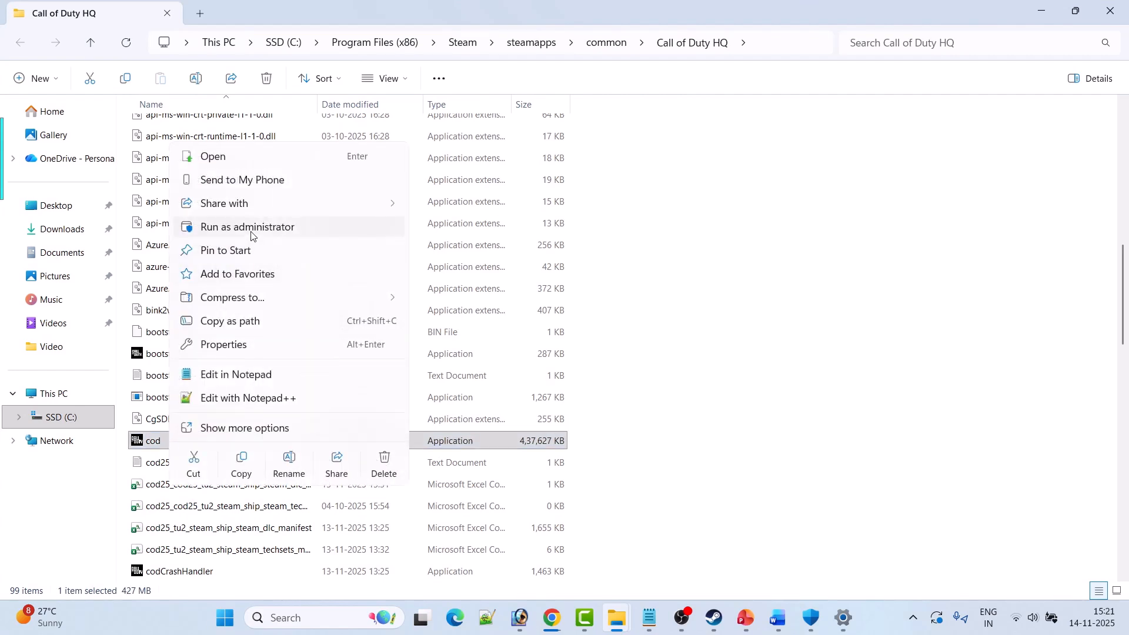
{"action": "left_click", "coordinate": [259, 346]}
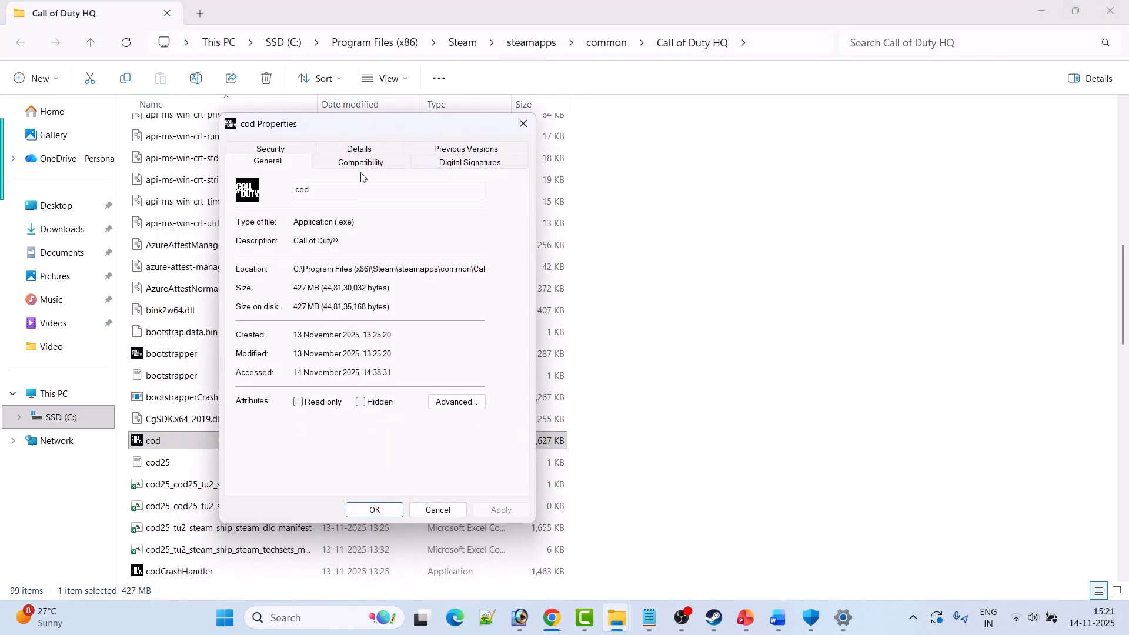
{"action": "left_click", "coordinate": [371, 167]}
{"action": "left_click", "coordinate": [252, 396]}
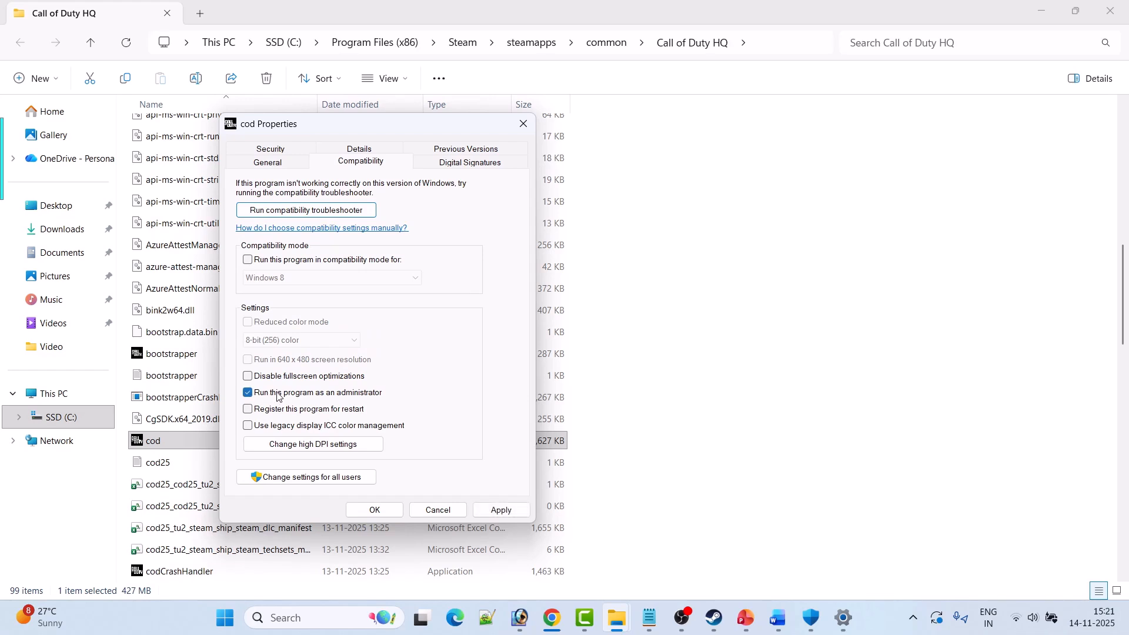
{"action": "left_click", "coordinate": [495, 514]}
{"action": "left_click", "coordinate": [157, 450]}
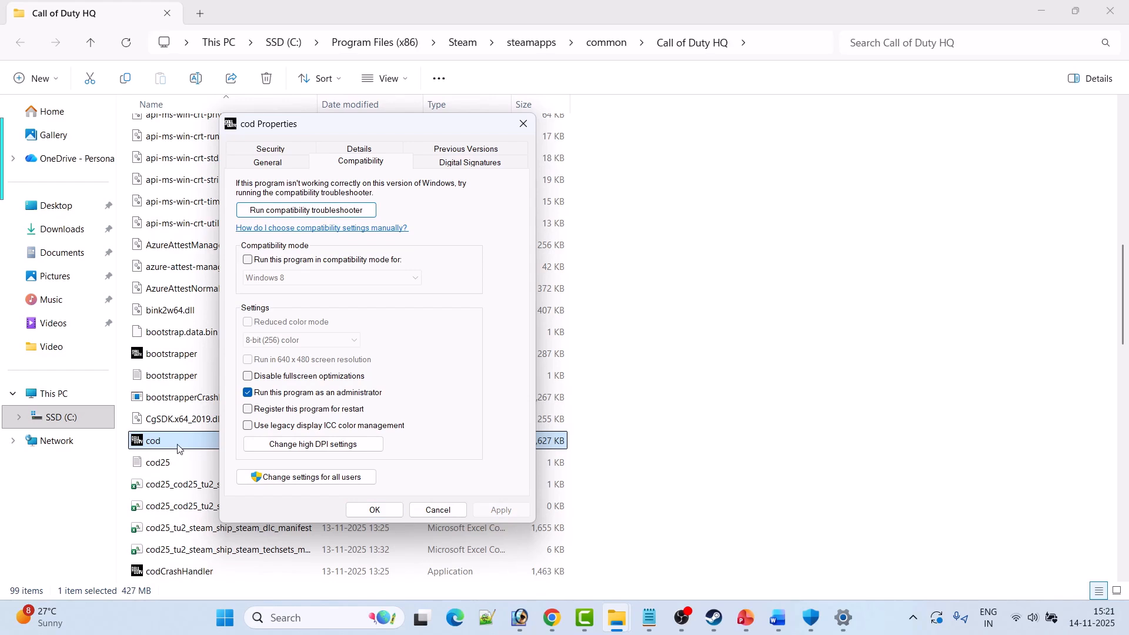
Enable compatibility mode for cod, applying Windows 8 first and then Windows 7.
{"action": "left_click", "coordinate": [248, 259]}
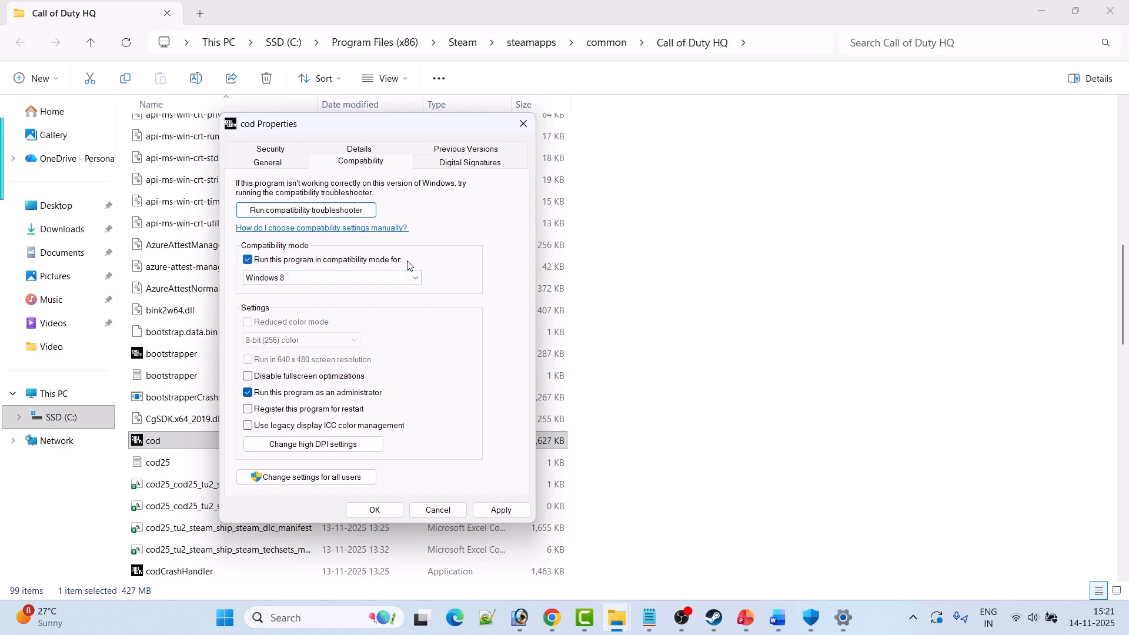
{"action": "left_click", "coordinate": [500, 510]}
{"action": "left_click", "coordinate": [350, 279]}
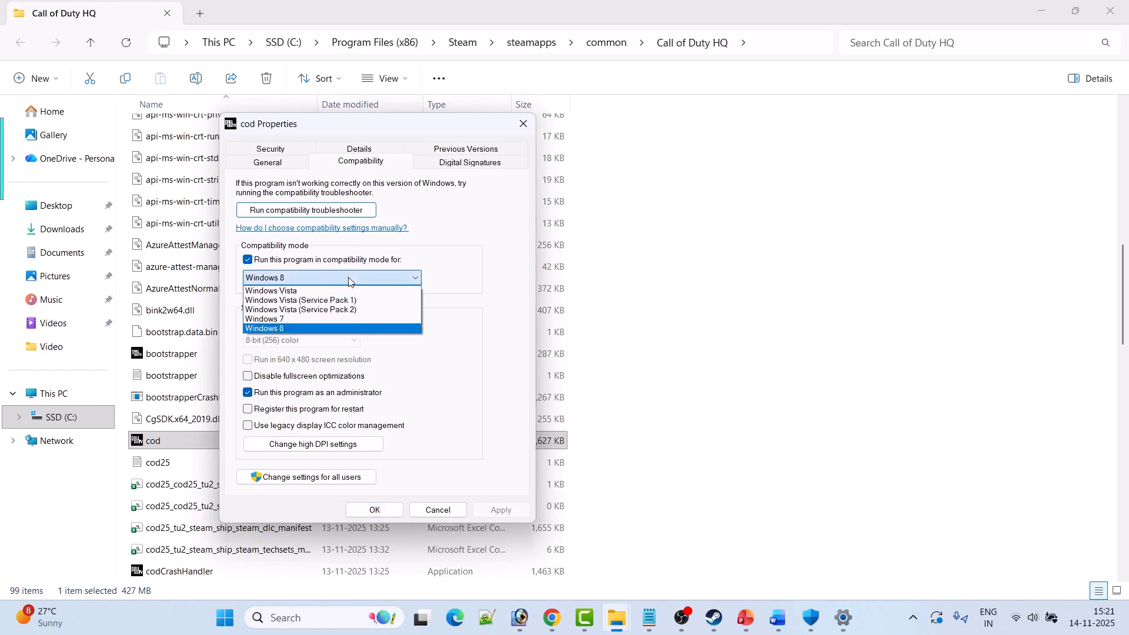
{"action": "left_click", "coordinate": [370, 324]}
{"action": "left_click", "coordinate": [495, 512]}
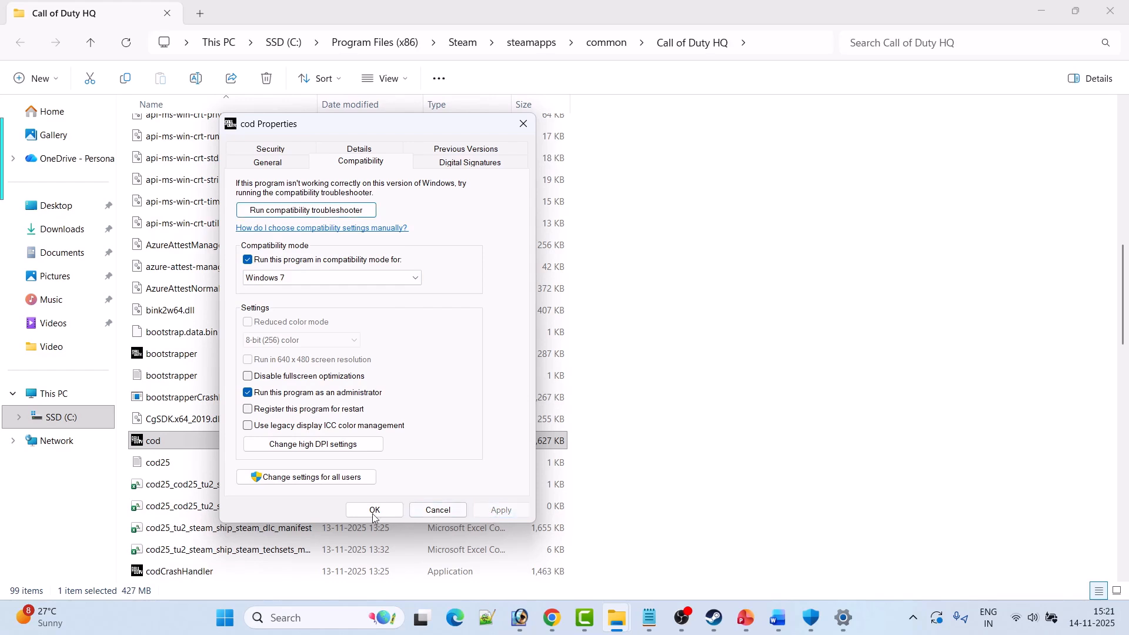
{"action": "left_click", "coordinate": [190, 450]}
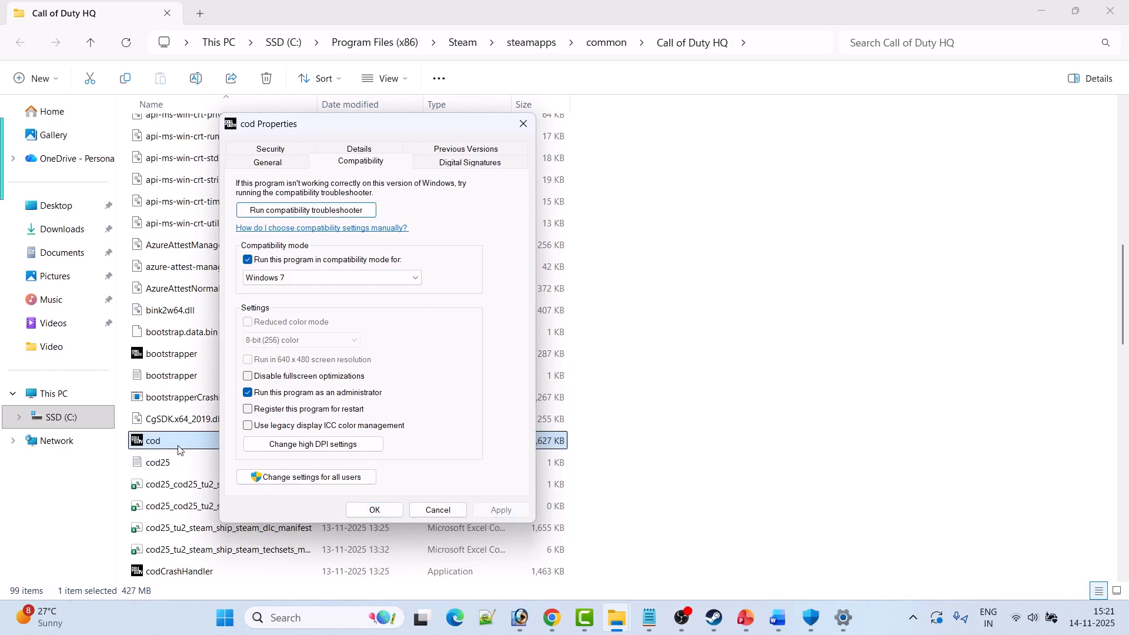
Disable fullscreen optimizations for the cod application and apply the change.
{"action": "left_click", "coordinate": [515, 389]}
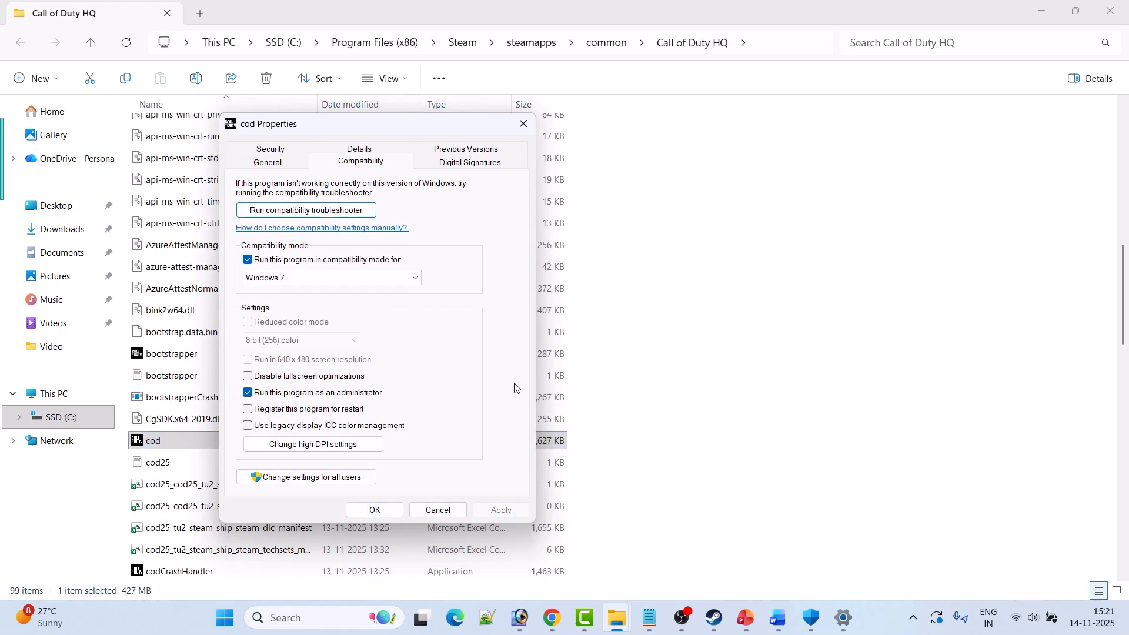
{"action": "left_click", "coordinate": [259, 377]}
{"action": "left_click", "coordinate": [514, 509]}
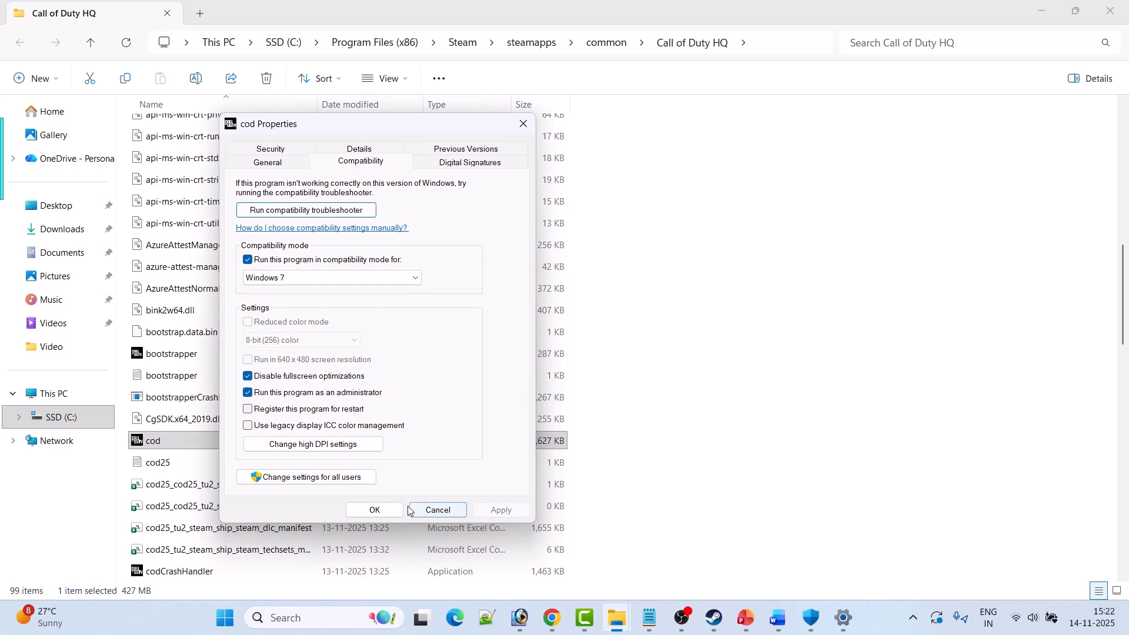
{"action": "left_click", "coordinate": [196, 451]}
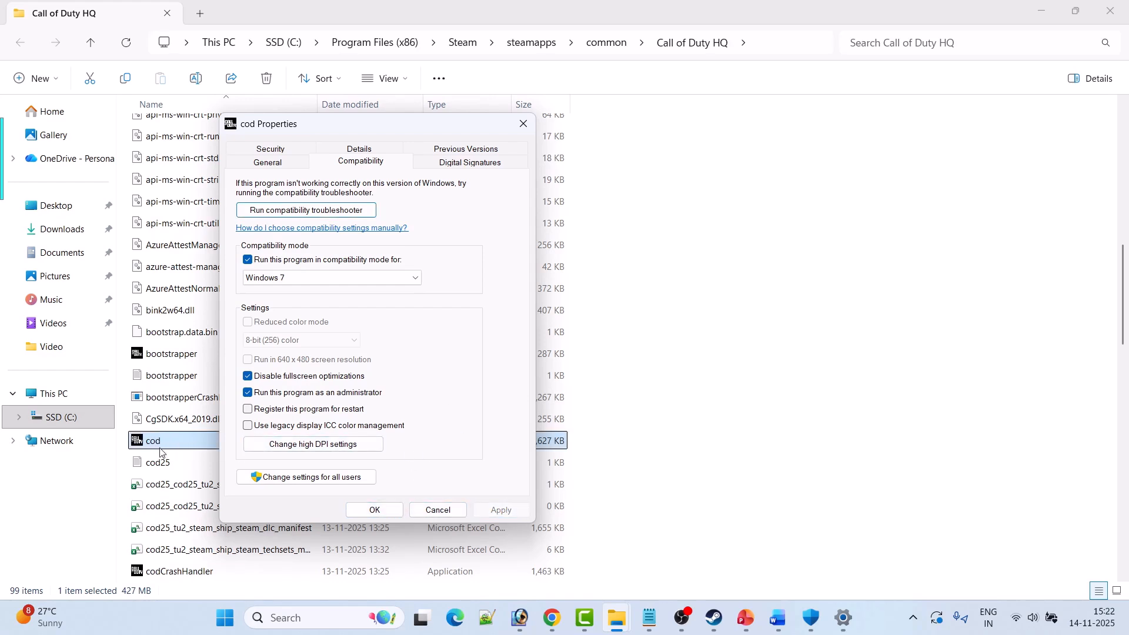
{"action": "left_click", "coordinate": [386, 406]}
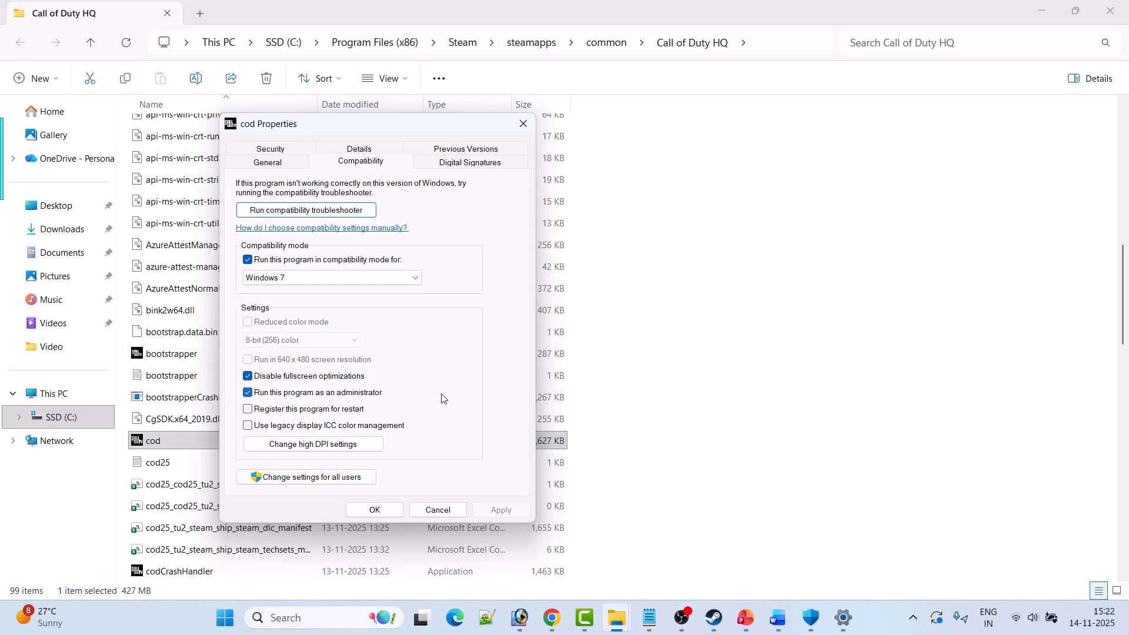
Clear compatibility mode, disabled fullscreen optimizations and run as administrator for cod, then apply and close its properties.
{"action": "left_click", "coordinate": [247, 260]}
{"action": "left_click", "coordinate": [247, 376]}
{"action": "left_click", "coordinate": [248, 393]}
{"action": "left_click", "coordinate": [247, 394]}
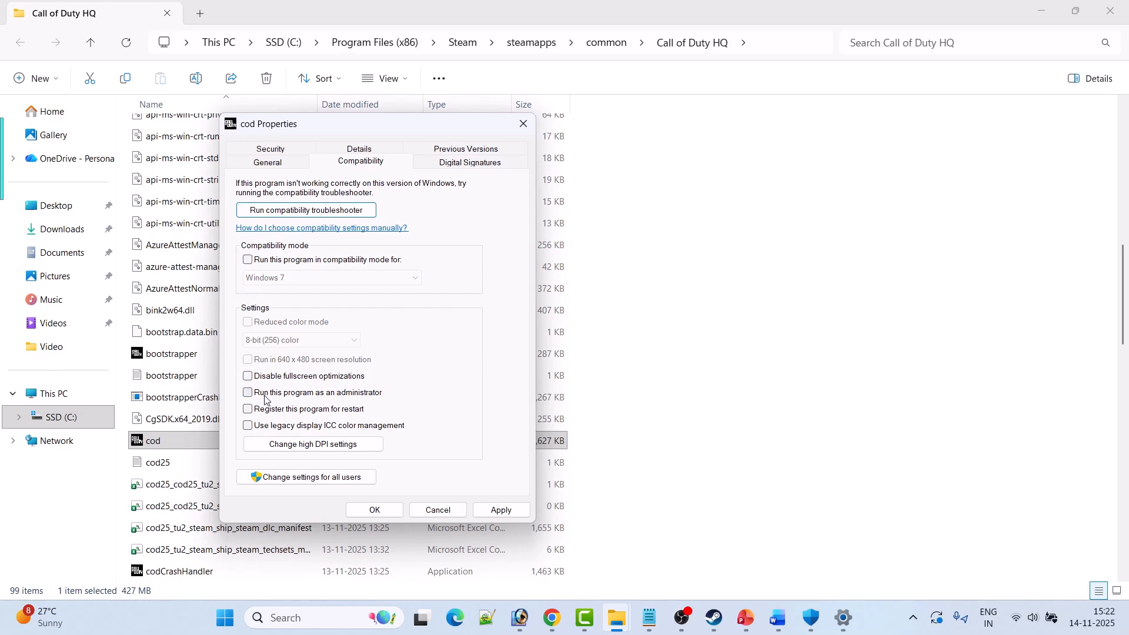
{"action": "left_click", "coordinate": [501, 510]}
{"action": "left_click", "coordinate": [374, 510]}
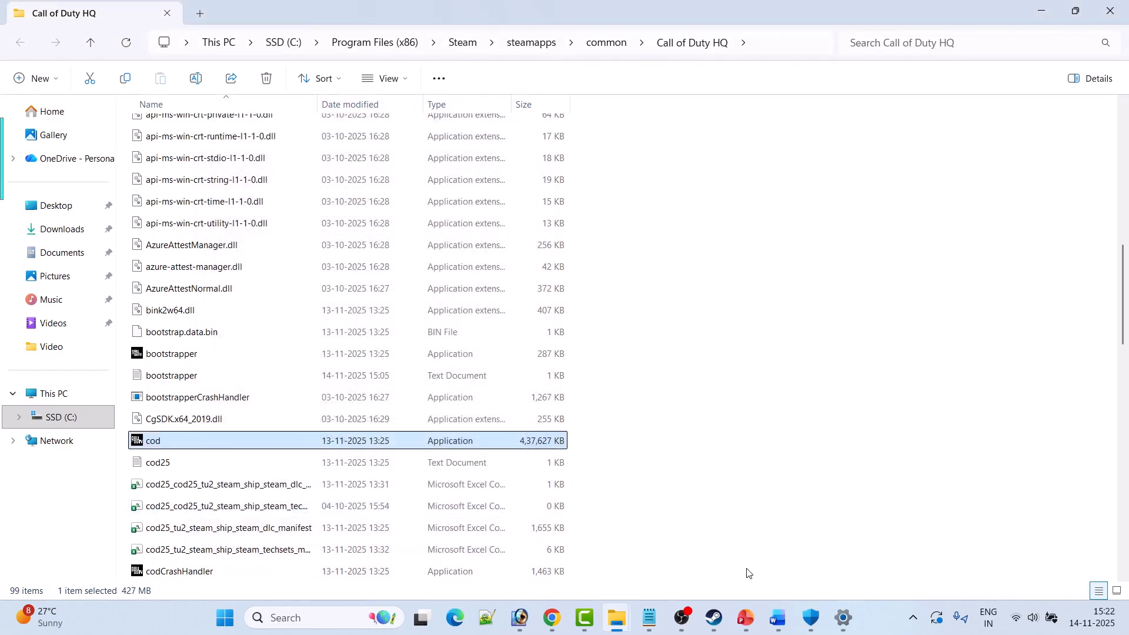
Switch to the Word document and review the fix that follows Fix 6.
{"action": "left_click", "coordinate": [777, 618]}
{"action": "scroll", "coordinate": [605, 436], "scroll_direction": "down", "scroll_amount": 7}
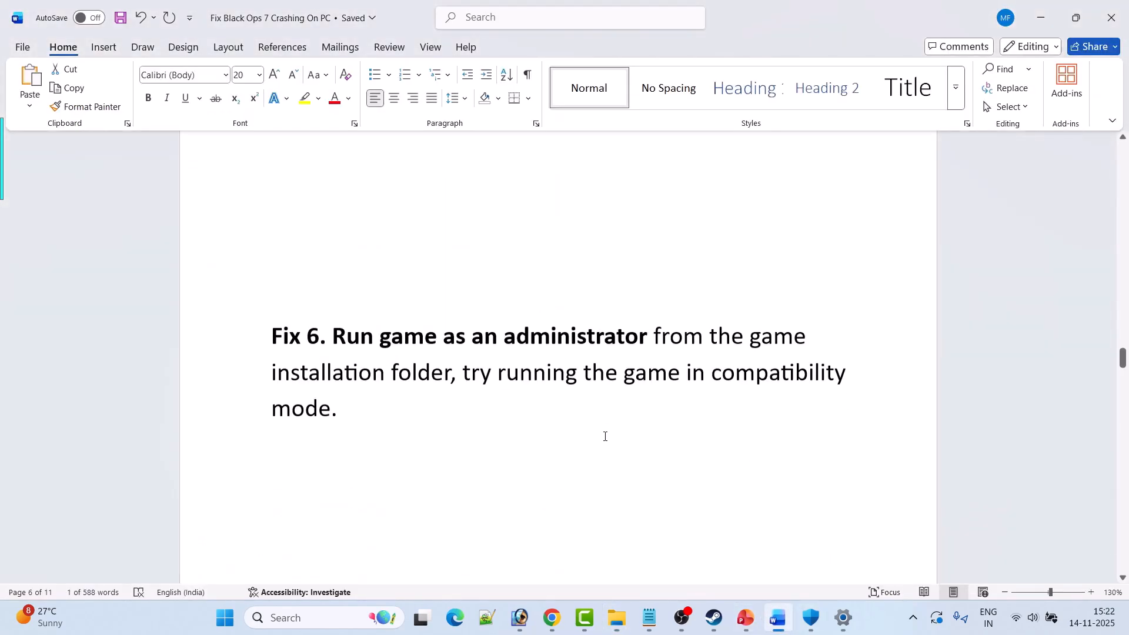
{"action": "left_click_drag", "start_coordinate": [554, 369], "coordinate": [268, 360]}
{"action": "left_click", "coordinate": [685, 547]}
Switch to Steam, view the file integrity verification option in Call of Duty's installed files properties, and close the properties.
{"action": "left_click", "coordinate": [708, 625]}
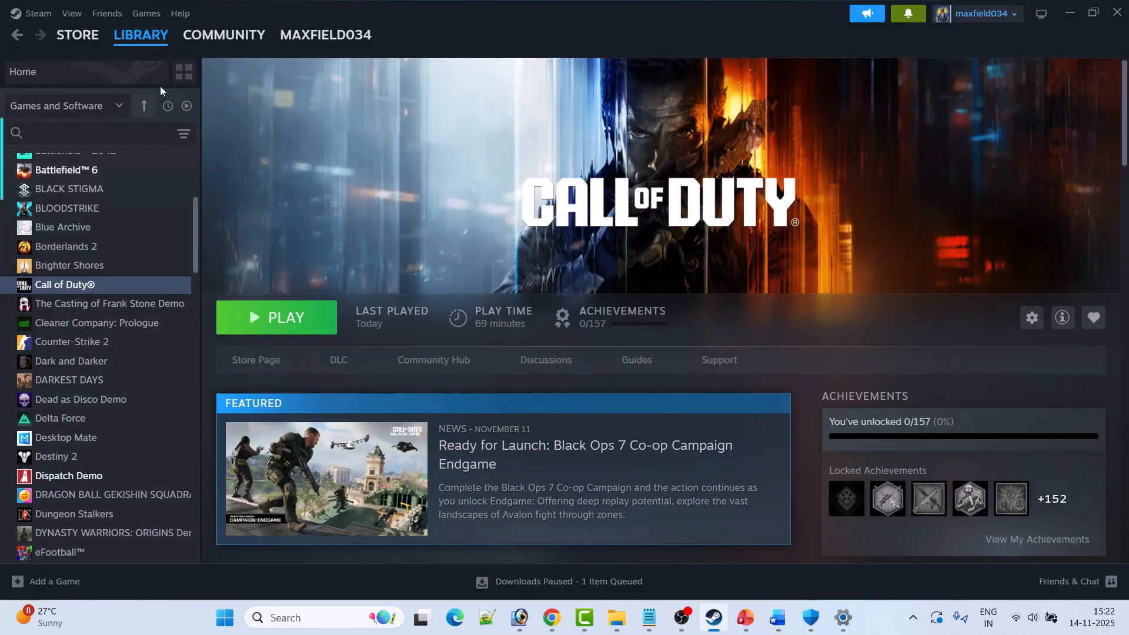
{"action": "right_click", "coordinate": [100, 289]}
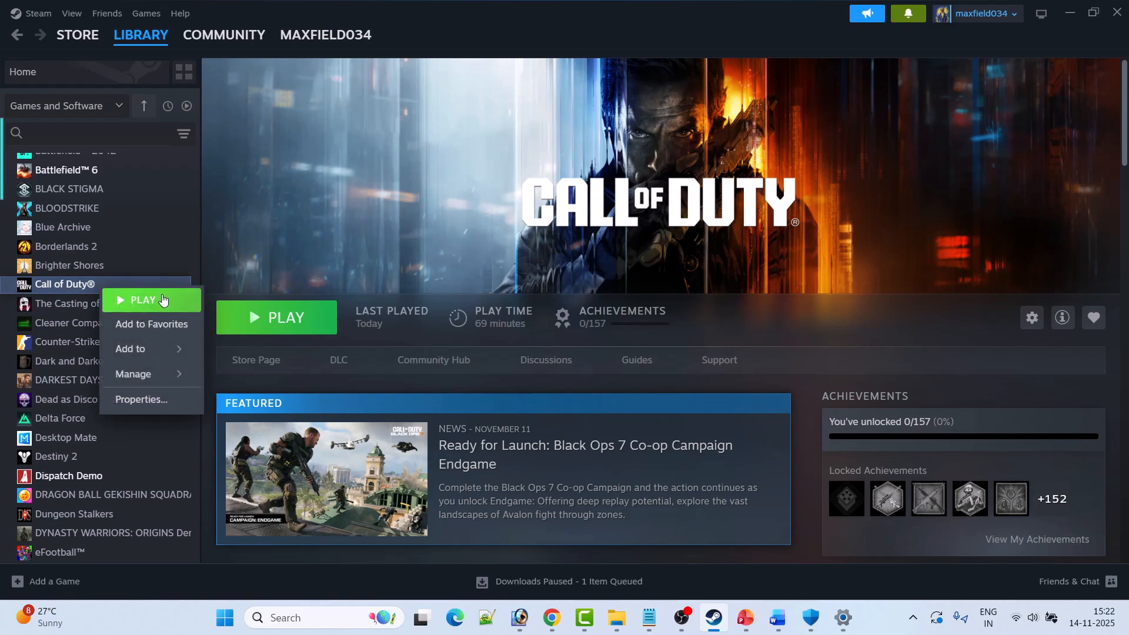
{"action": "left_click", "coordinate": [154, 398]}
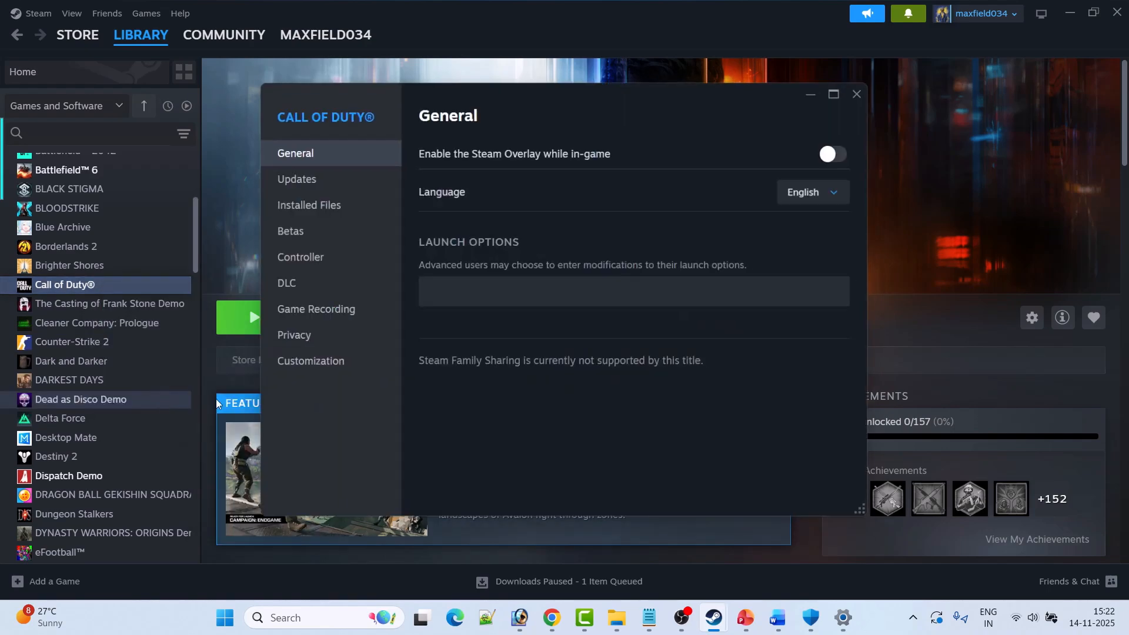
{"action": "left_click", "coordinate": [342, 218]}
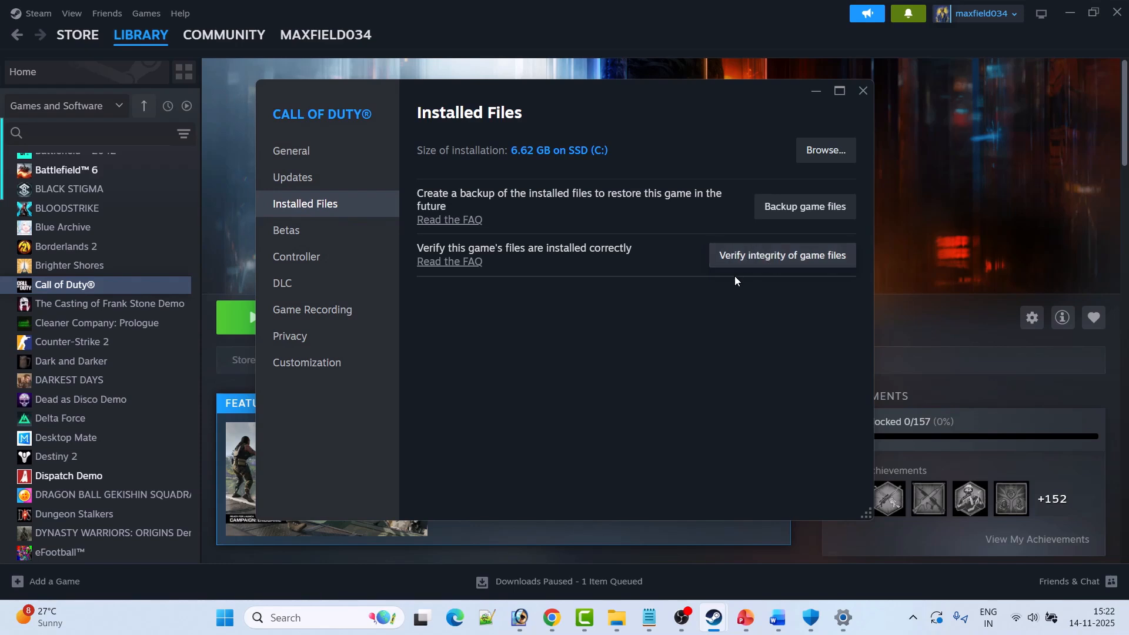
{"action": "left_click", "coordinate": [862, 91]}
Return to the Word document for Fix 8, then search Windows for graphic and open Graphics settings.
{"action": "key", "text": "alt+Tab"}
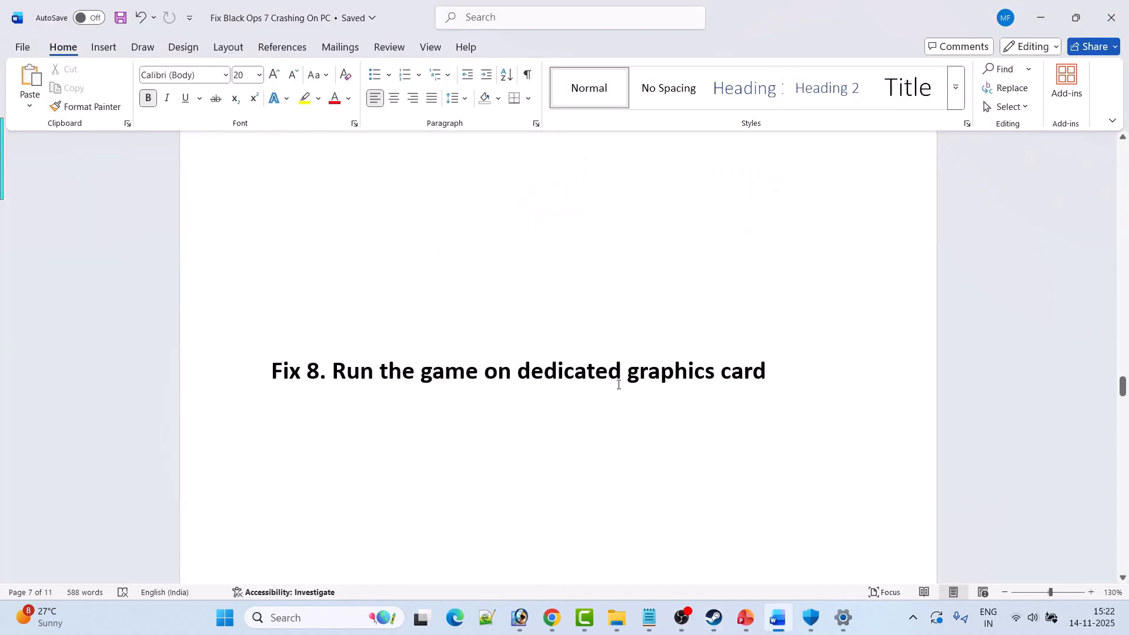
{"action": "left_click", "coordinate": [296, 621]}
{"action": "type", "text": "graphics"}
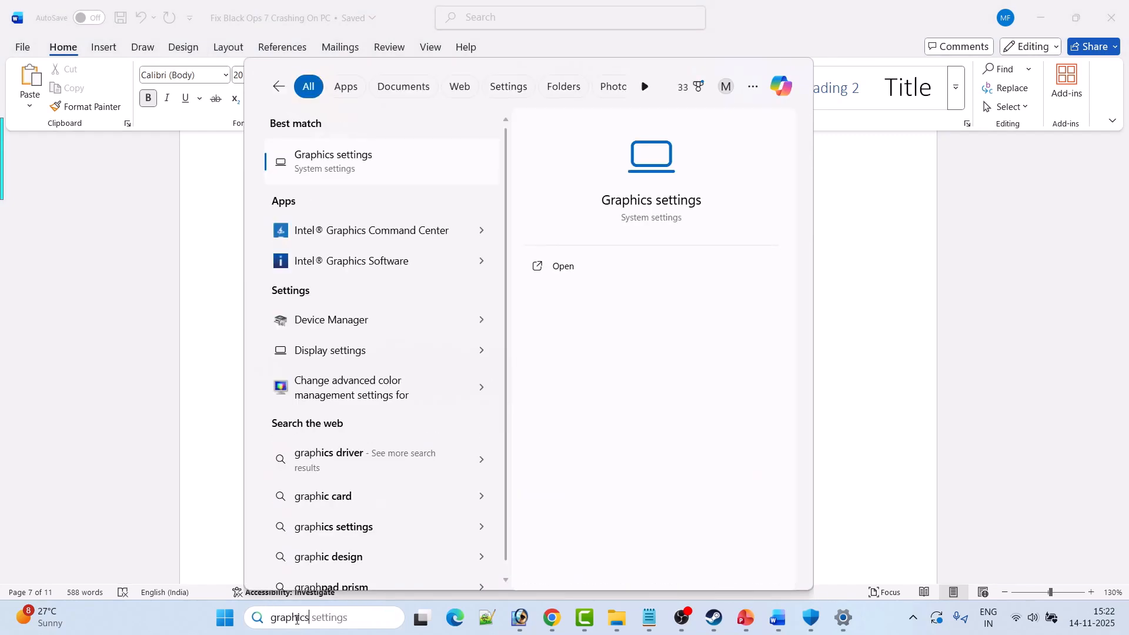
{"action": "left_click", "coordinate": [560, 270]}
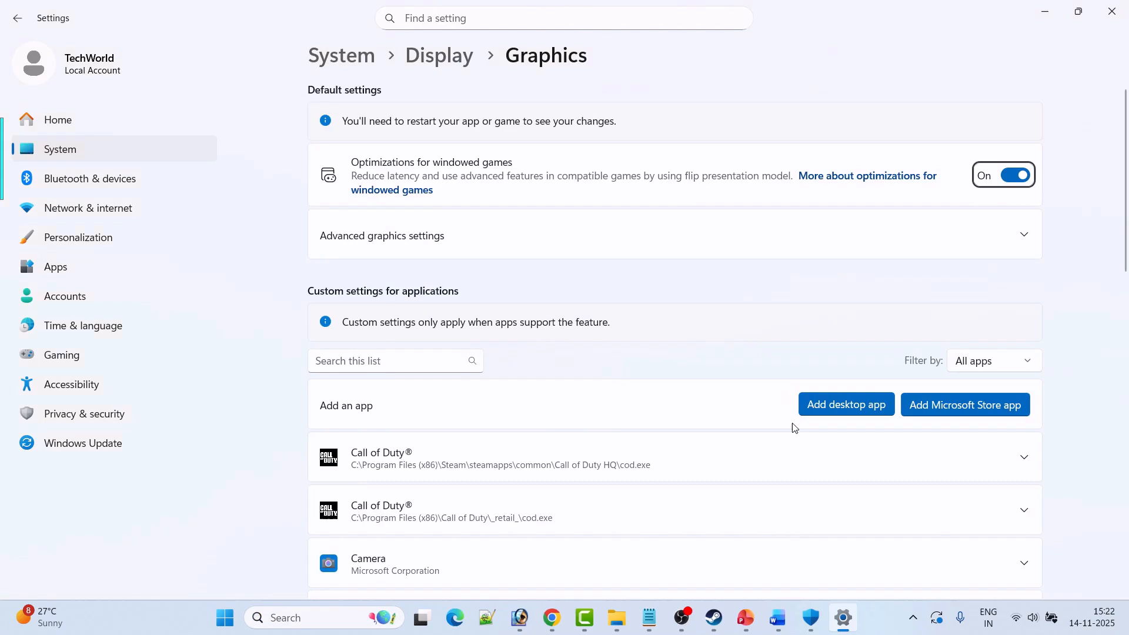
Start adding a desktop app to the custom graphics settings and browse to C:\Program Files (x86)\Steam\steamapps.
{"action": "left_click", "coordinate": [839, 404]}
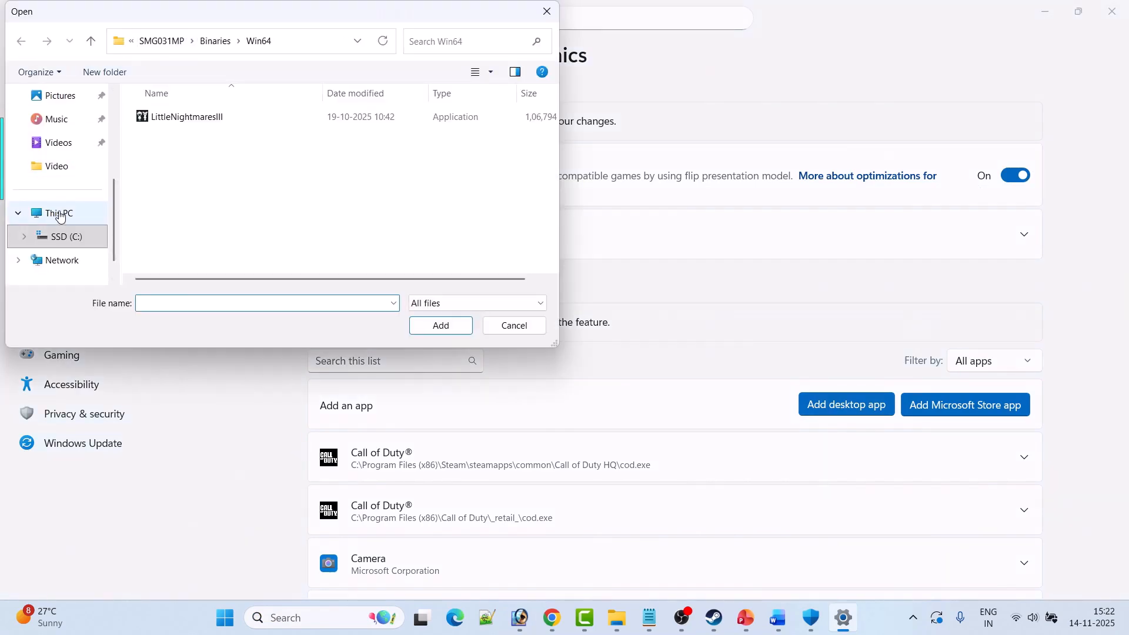
{"action": "left_click", "coordinate": [60, 216]}
{"action": "double_click", "coordinate": [241, 130]}
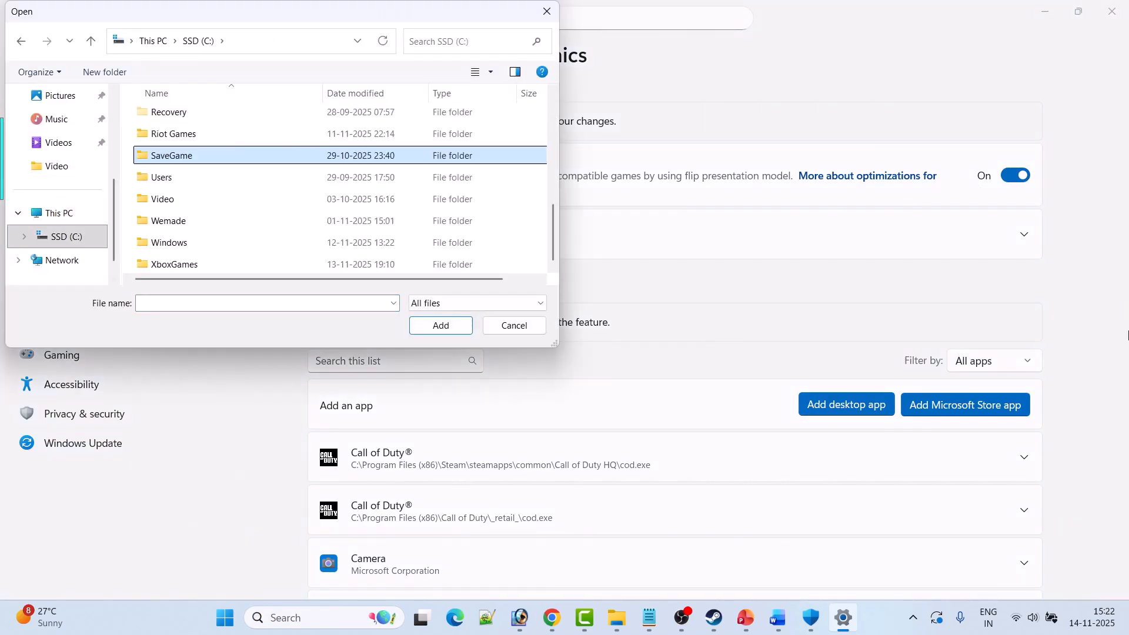
{"action": "key", "text": "Down"}
{"action": "key", "text": "Return"}
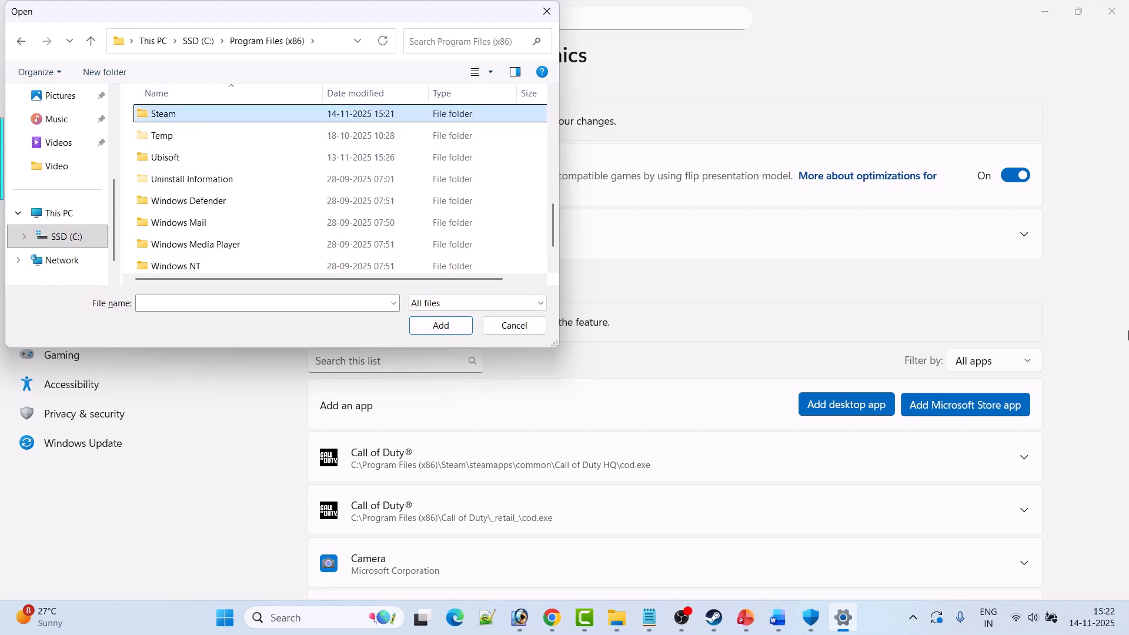
{"action": "key", "text": "Return"}
{"action": "key", "text": "s"}
{"action": "key", "text": "t"}
{"action": "key", "text": "Down"}
{"action": "key", "text": "Return"}
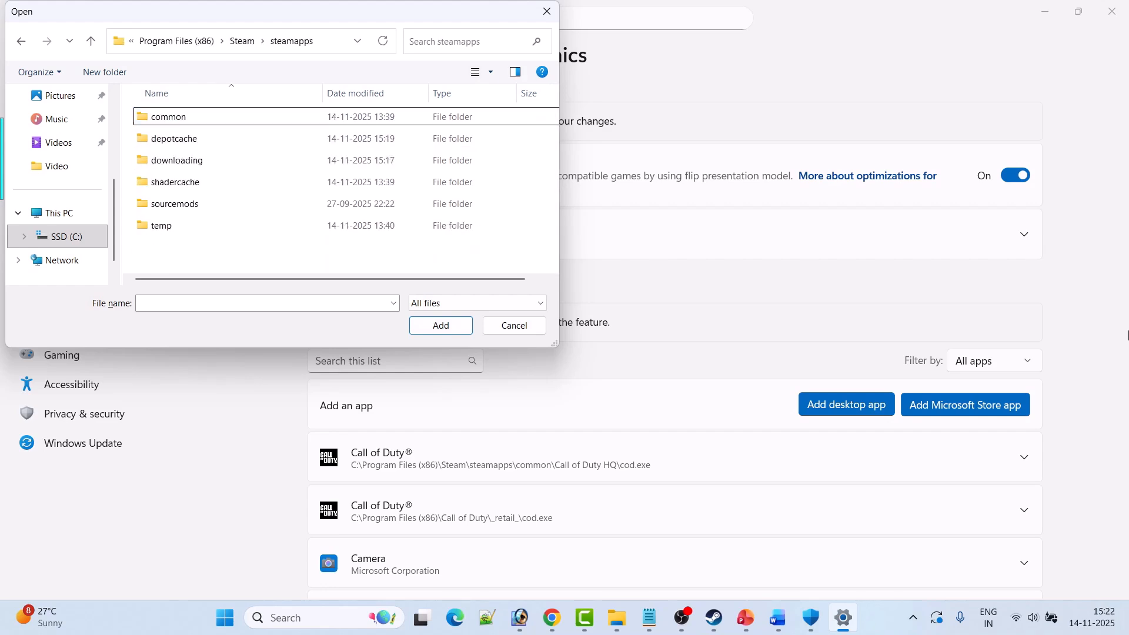
Choose the cod application from the common\Call of Duty HQ folder and add it to the graphics app list.
{"action": "key", "text": "c"}
{"action": "key", "text": "Return"}
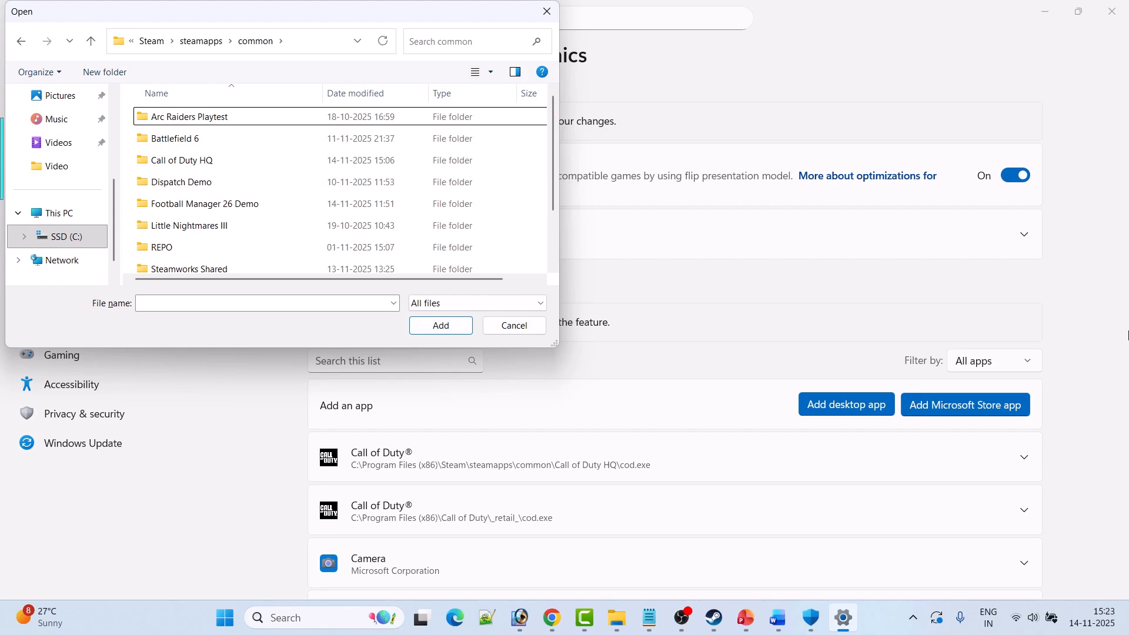
{"action": "key", "text": "c"}
{"action": "key", "text": "Return"}
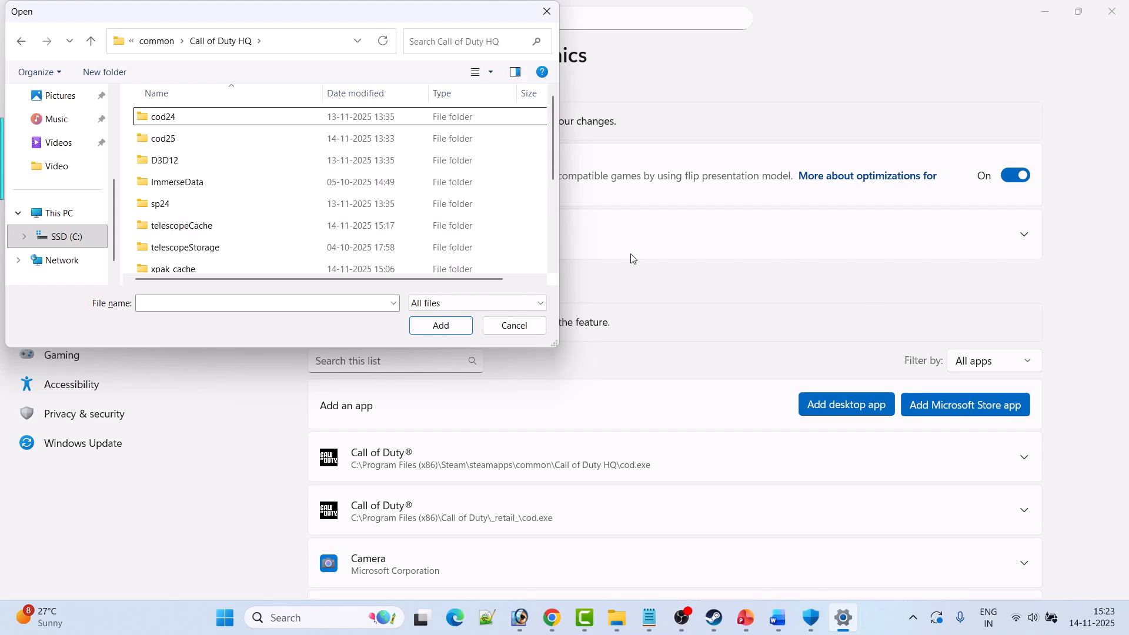
{"action": "scroll", "coordinate": [235, 224], "scroll_direction": "down", "scroll_amount": 3}
{"action": "left_click", "coordinate": [178, 183]}
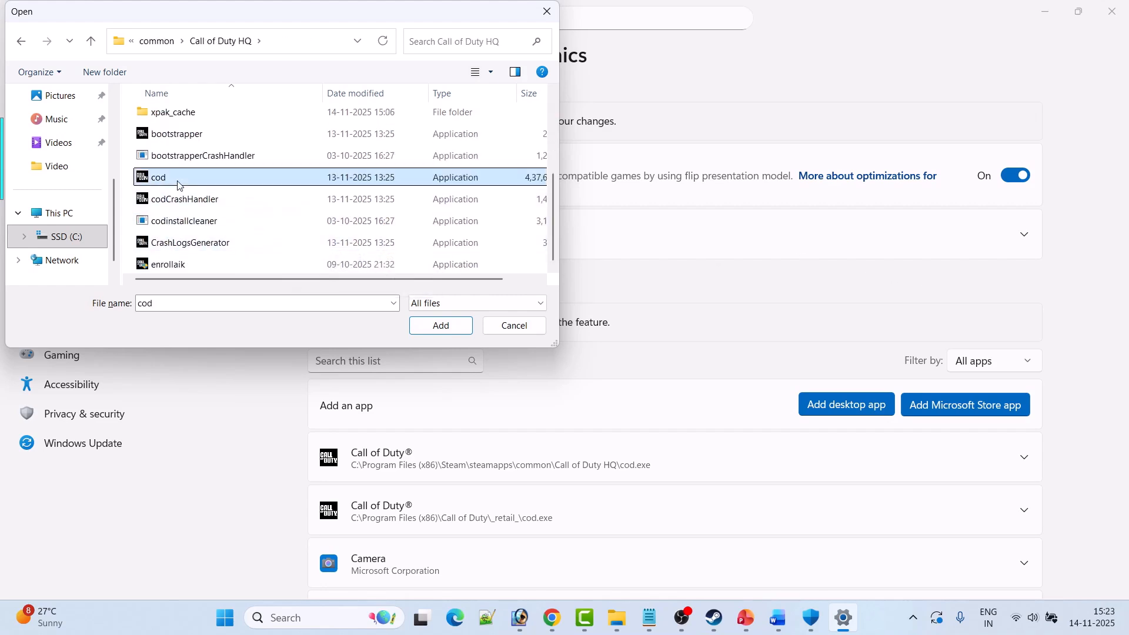
{"action": "left_click", "coordinate": [442, 326]}
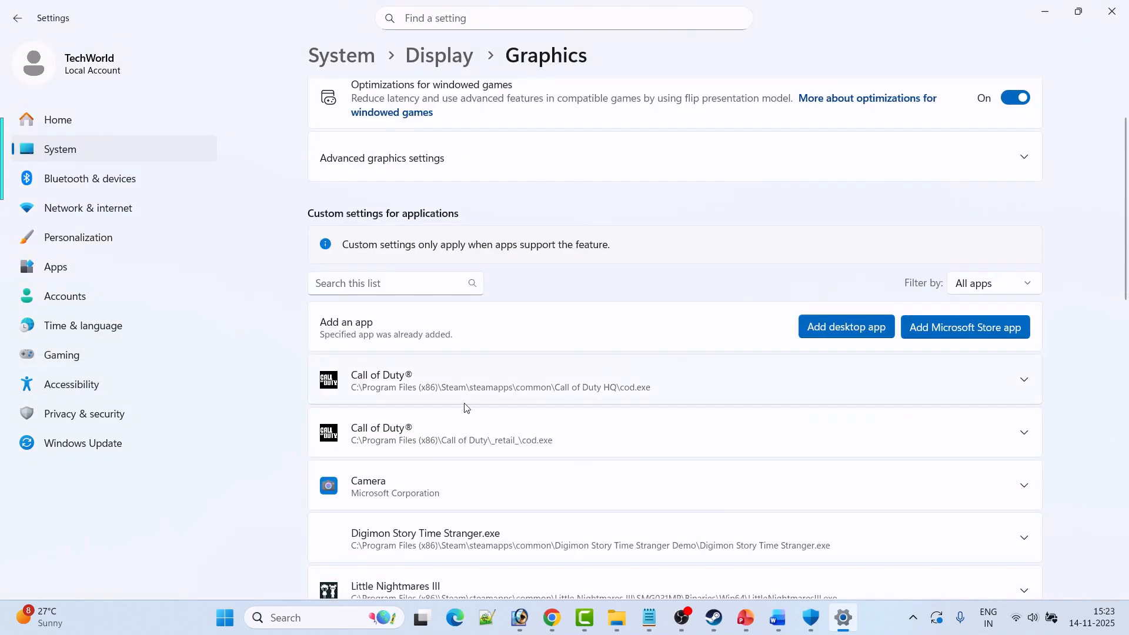
Set the GPU preference of the Call of Duty HQ cod.exe entry to High Performance (NVIDIA GeForce RTX 3050 6GB Laptop GPU).
{"action": "left_click", "coordinate": [1023, 382]}
{"action": "scroll", "coordinate": [1065, 403], "scroll_direction": "down", "scroll_amount": 2}
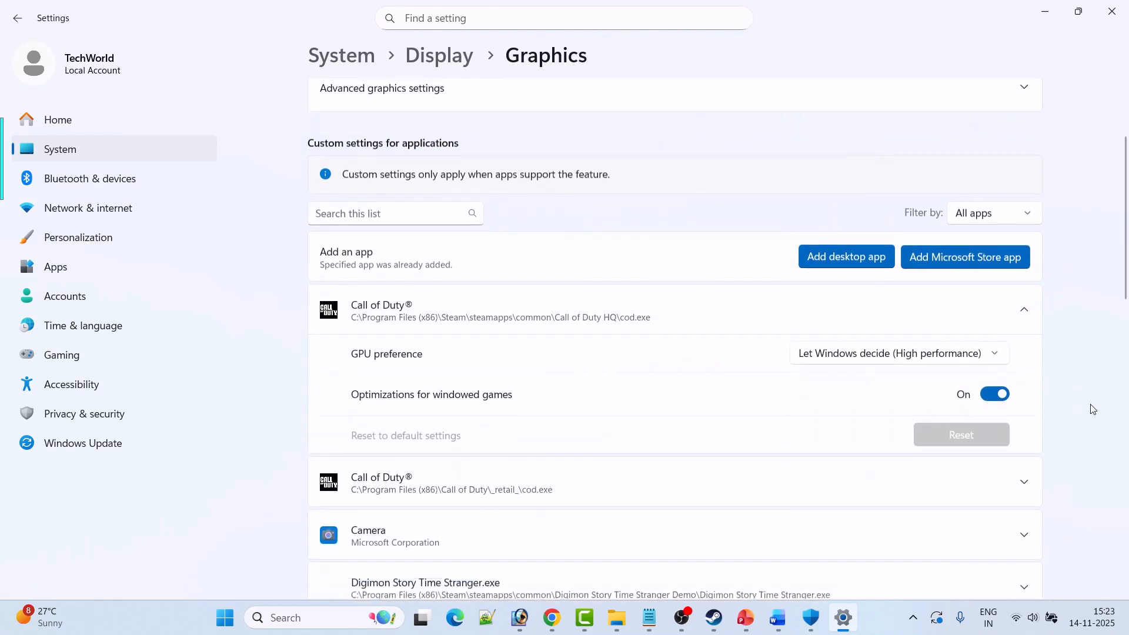
{"action": "left_click", "coordinate": [935, 351]}
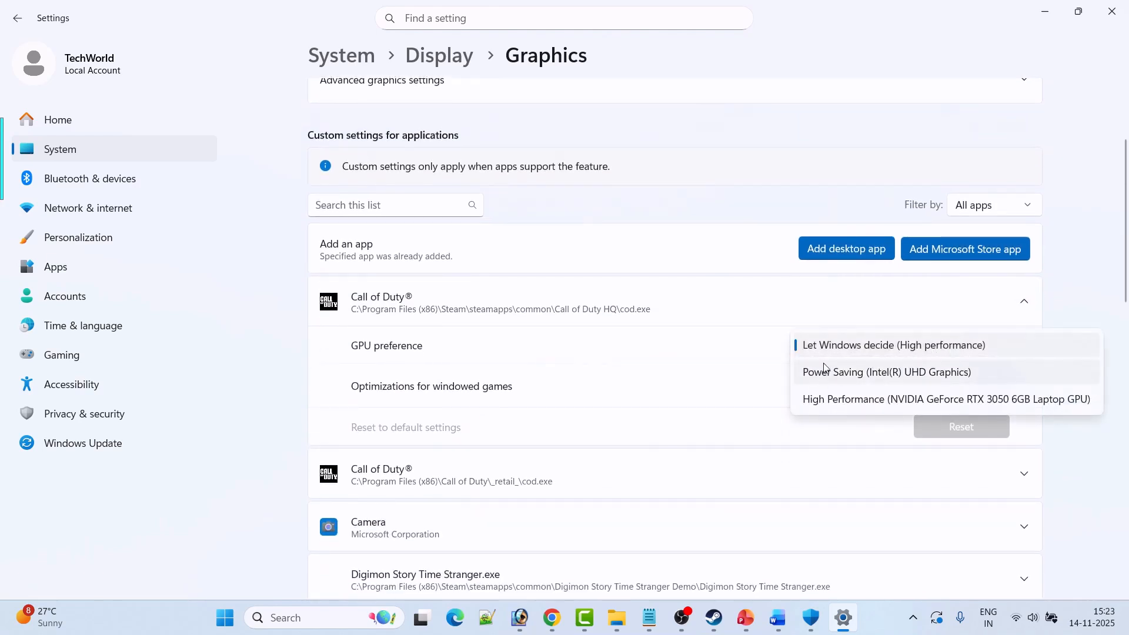
{"action": "left_click", "coordinate": [847, 399]}
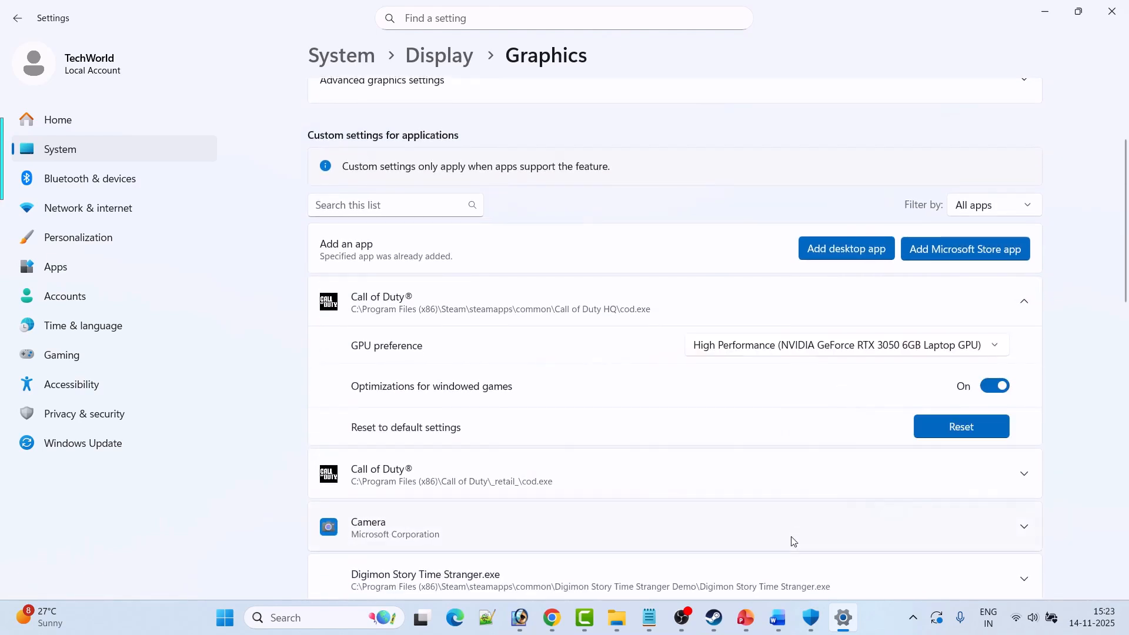
{"action": "left_click", "coordinate": [714, 618]}
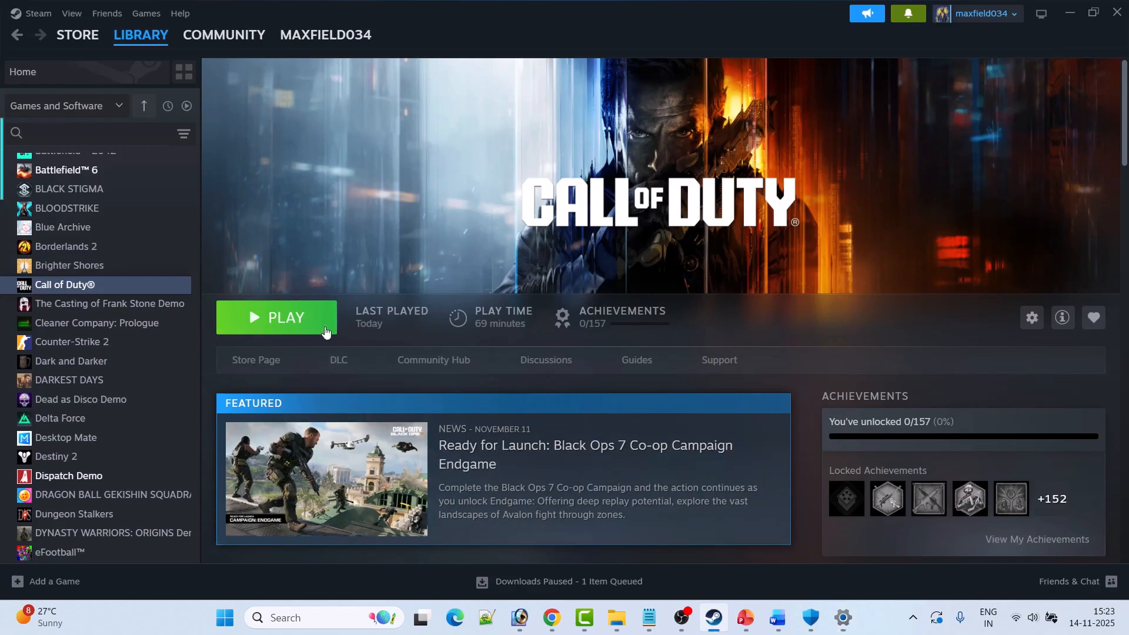
{"action": "key", "text": "alt+Tab"}
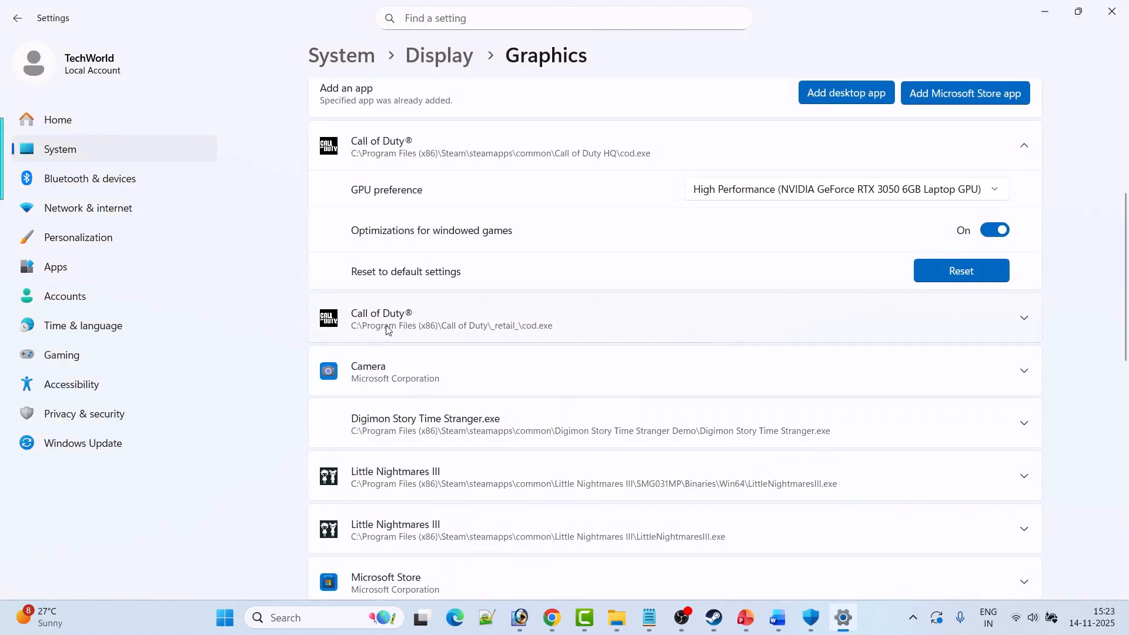
Set the GPU preference of the _retail_\cod.exe Call of Duty entry to High Performance (NVIDIA GeForce RTX 3050), and switch to Steam.
{"action": "left_click", "coordinate": [479, 330]}
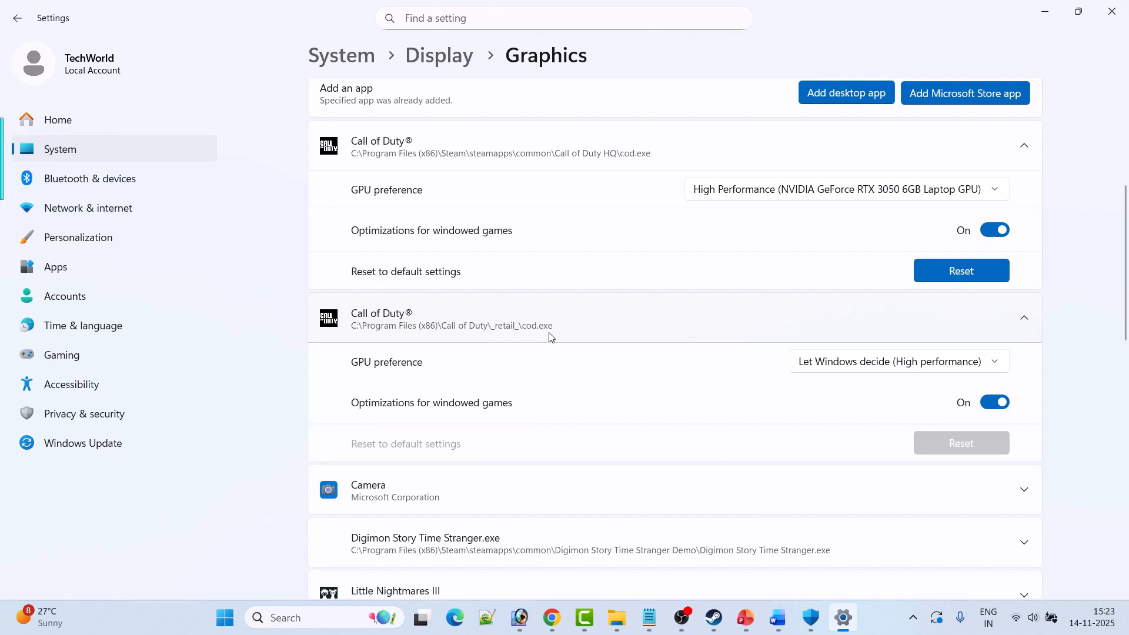
{"action": "left_click", "coordinate": [902, 366]}
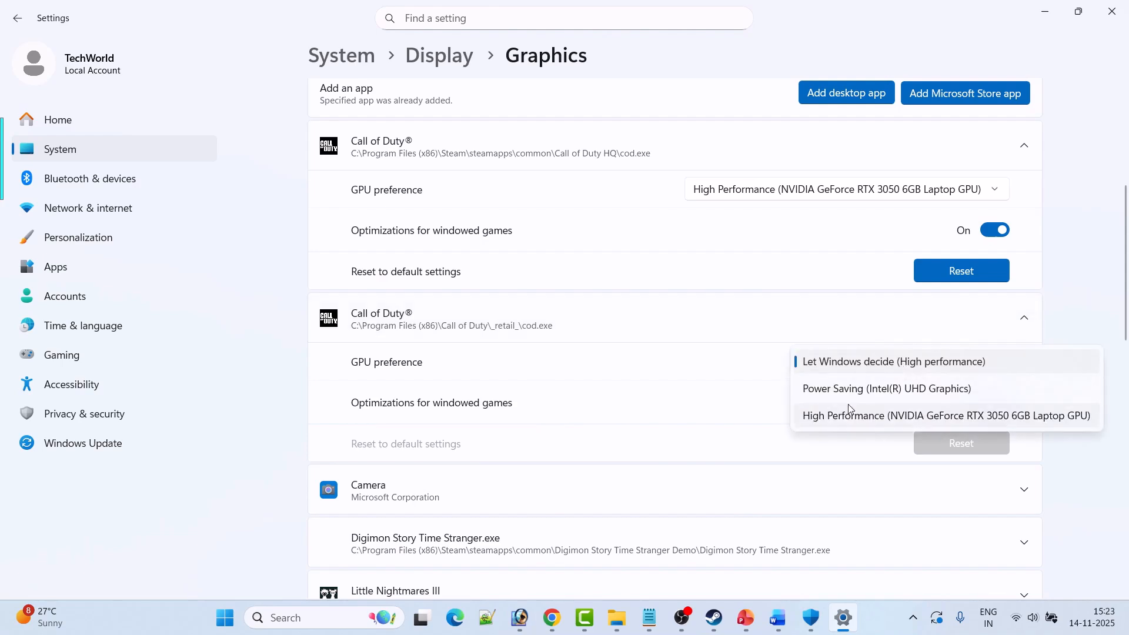
{"action": "left_click", "coordinate": [845, 413]}
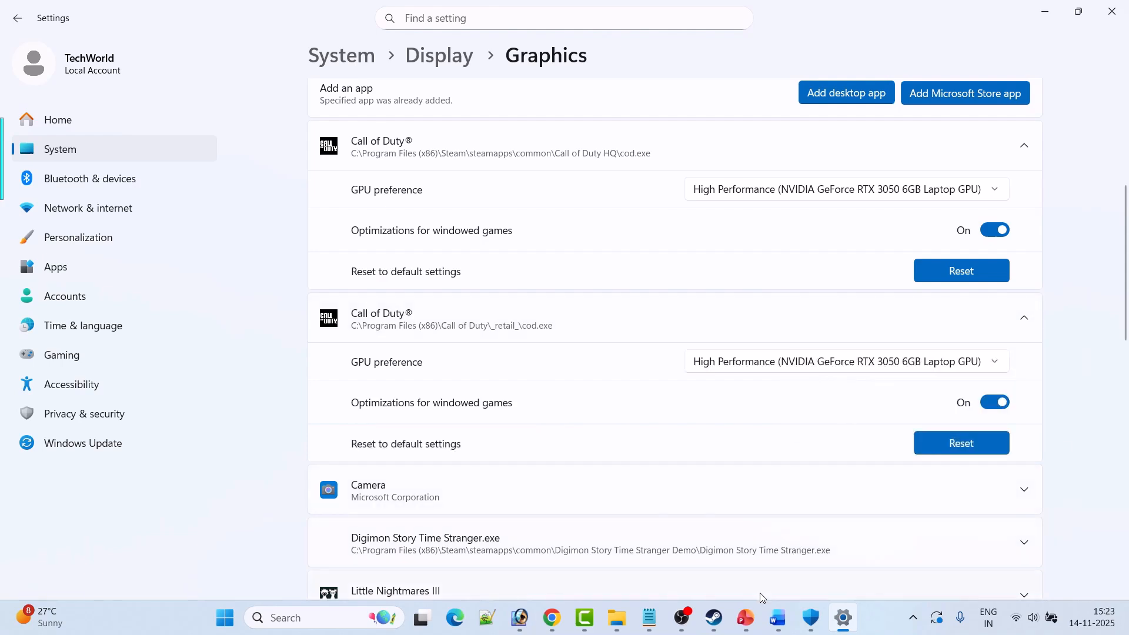
{"action": "left_click", "coordinate": [714, 618]}
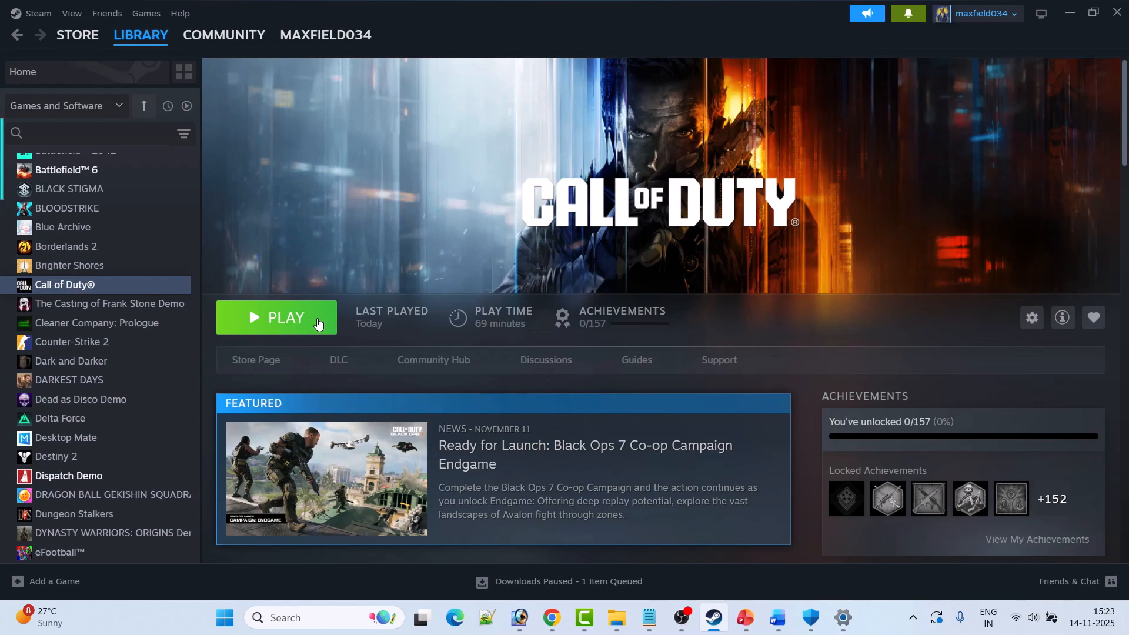
Show Fix 9 in the Word document, and open the user's profile folder under C:\Users in File Explorer.
{"action": "left_click", "coordinate": [777, 617]}
{"action": "scroll", "coordinate": [488, 419], "scroll_direction": "down", "scroll_amount": 2}
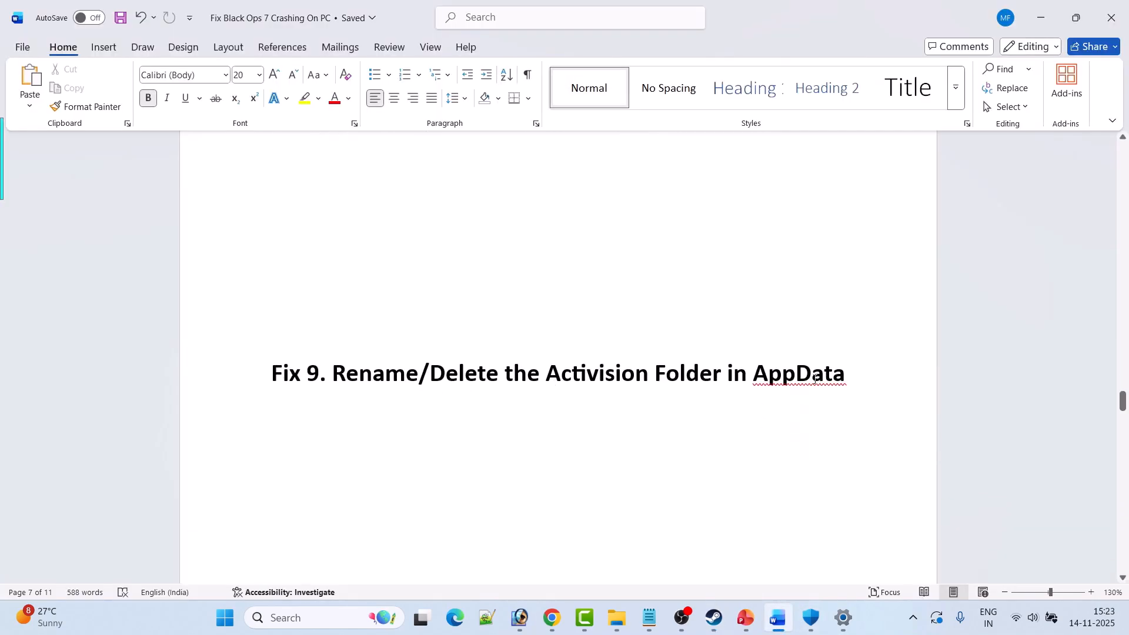
{"action": "key", "text": "super+e"}
{"action": "double_click", "coordinate": [221, 141]}
{"action": "scroll", "coordinate": [217, 352], "scroll_direction": "down", "scroll_amount": 2}
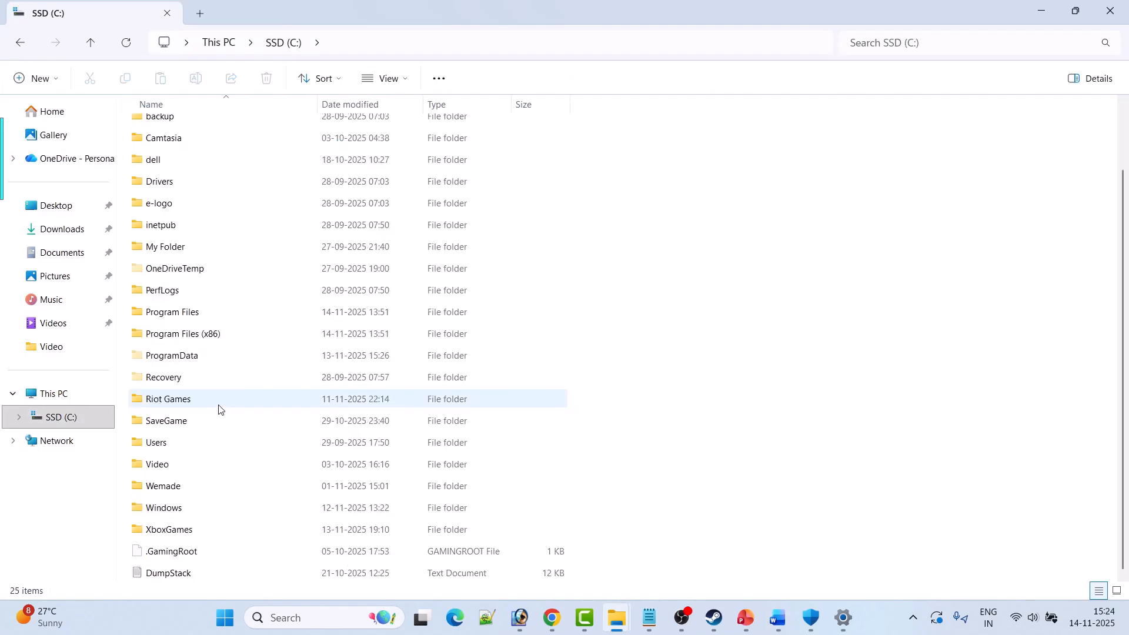
{"action": "double_click", "coordinate": [171, 443]}
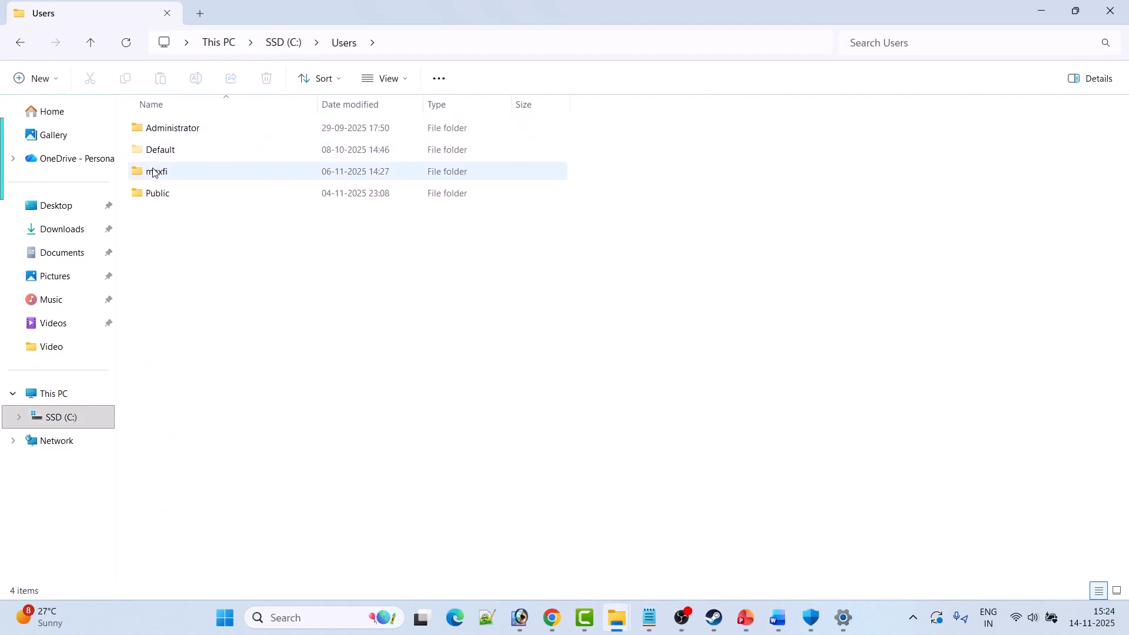
{"action": "double_click", "coordinate": [186, 174]}
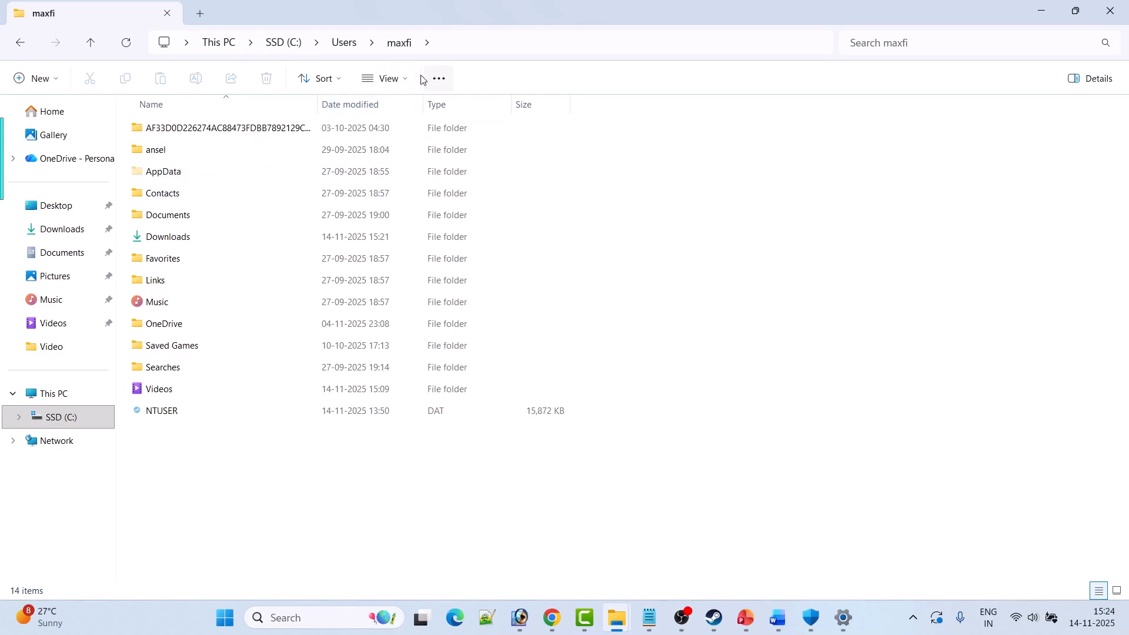
Check the Hidden items display option and open the AppData\Local folder.
{"action": "left_click", "coordinate": [379, 79]}
{"action": "mouse_move", "coordinate": [388, 353]}
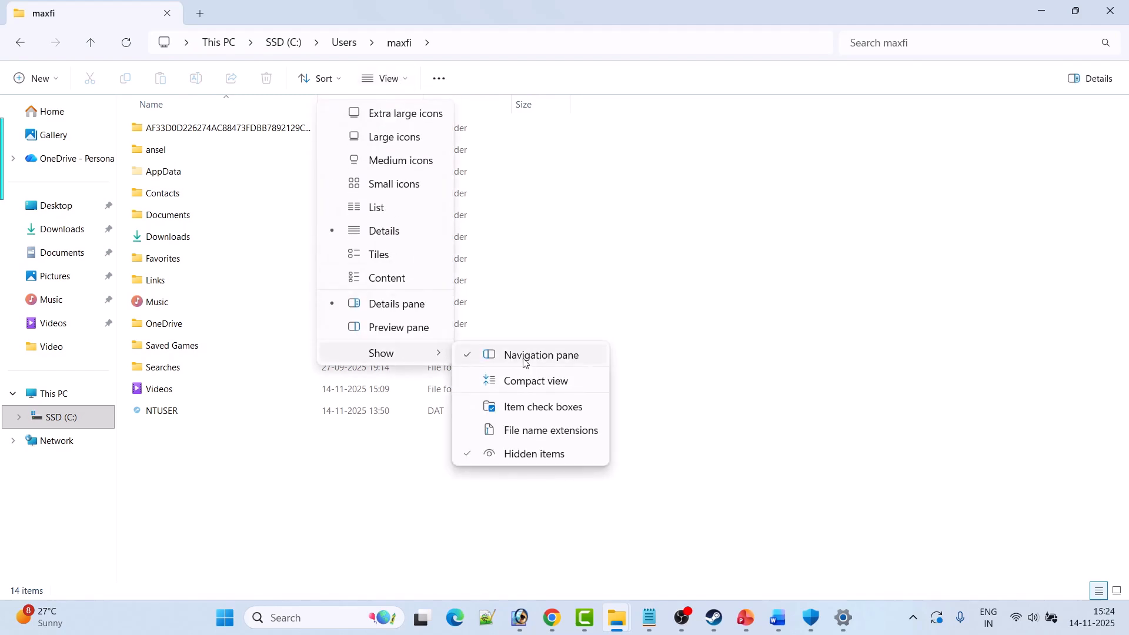
{"action": "left_click", "coordinate": [757, 441]}
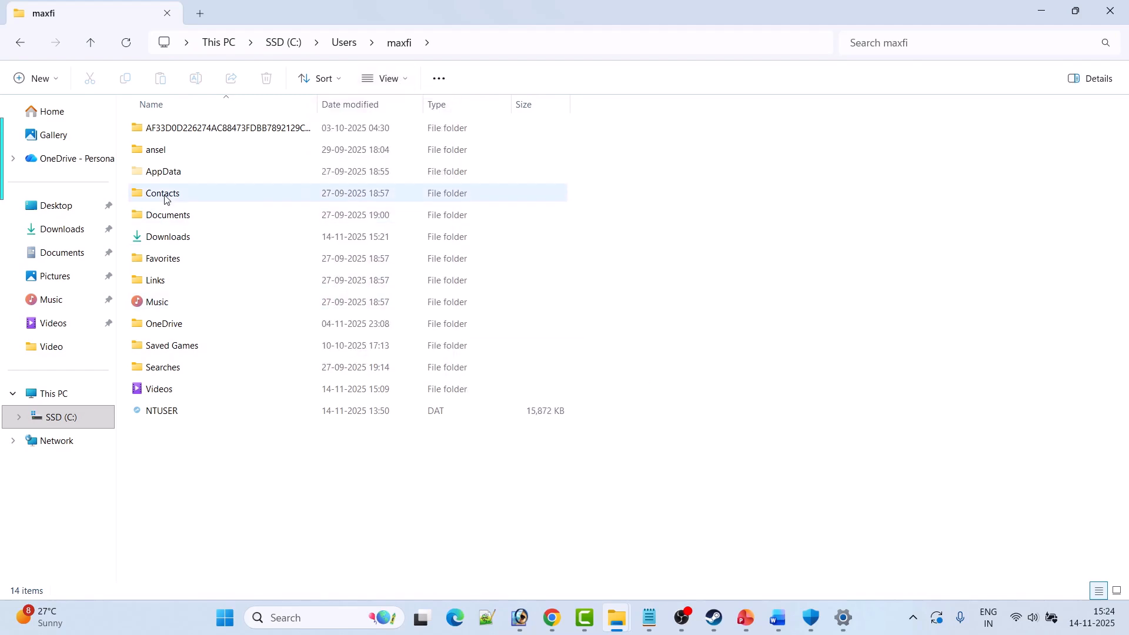
{"action": "double_click", "coordinate": [164, 171]}
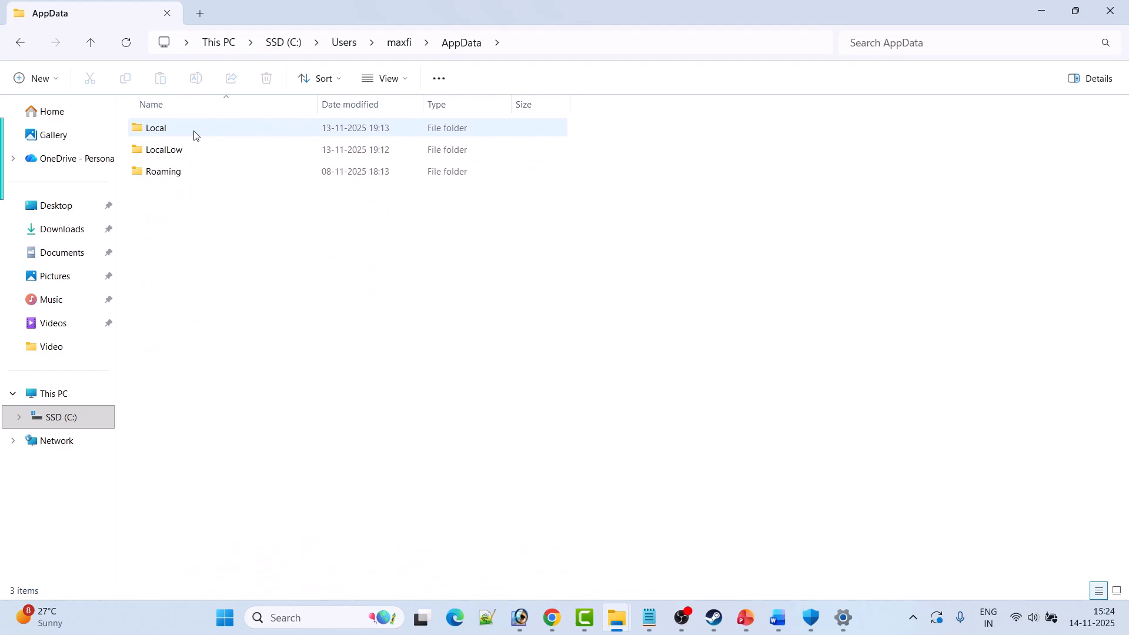
{"action": "double_click", "coordinate": [196, 135]}
Back up the Activision folder by copying it to the desktop, and return to the Local folder.
{"action": "left_click", "coordinate": [180, 137]}
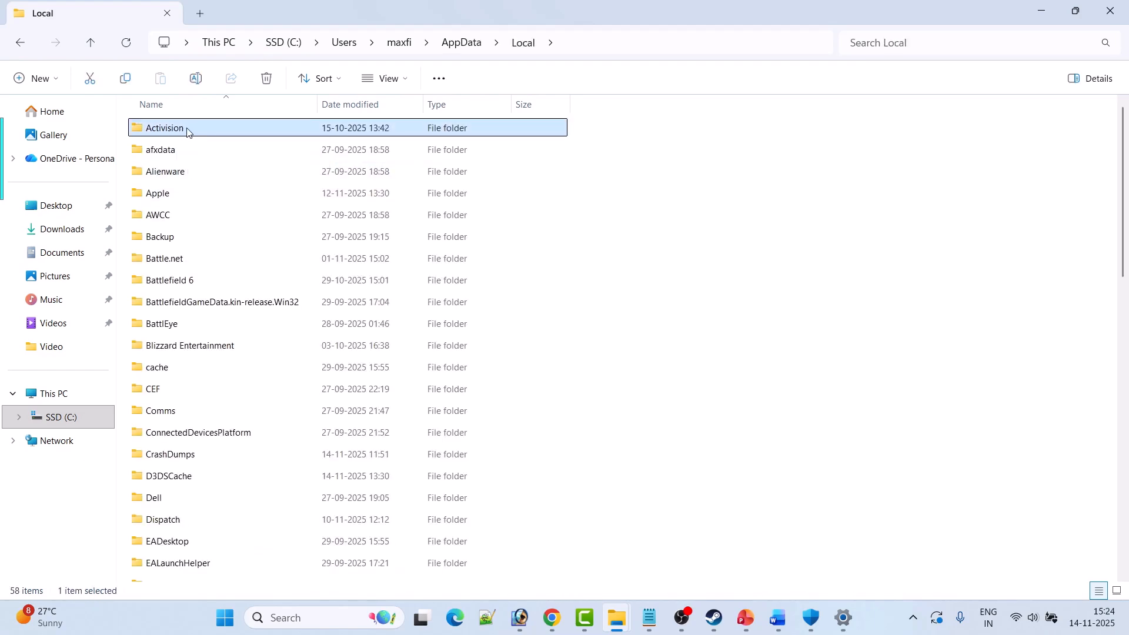
{"action": "right_click", "coordinate": [185, 131]}
{"action": "left_click", "coordinate": [257, 148]}
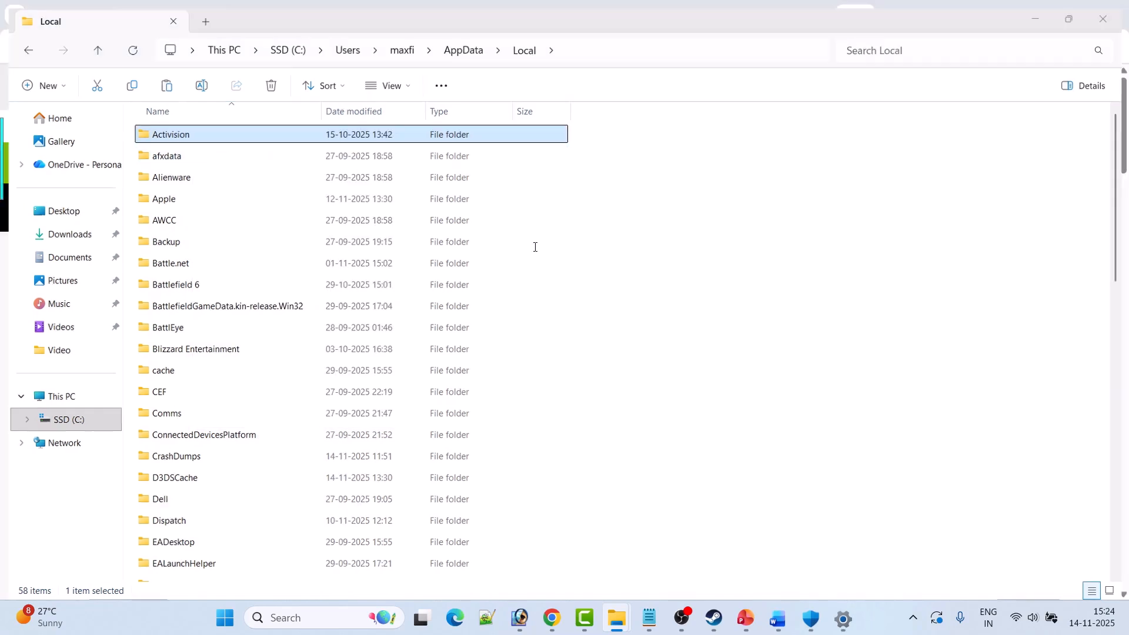
{"action": "key", "text": "super+d"}
{"action": "right_click", "coordinate": [184, 154]}
{"action": "left_click", "coordinate": [209, 176]}
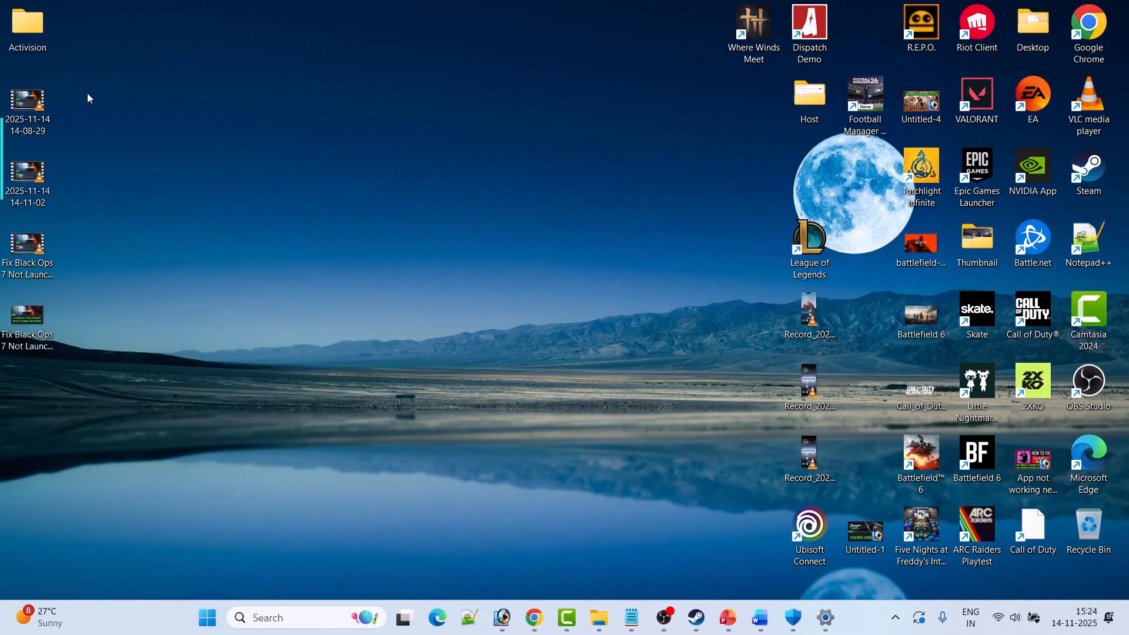
{"action": "key", "text": "super+d"}
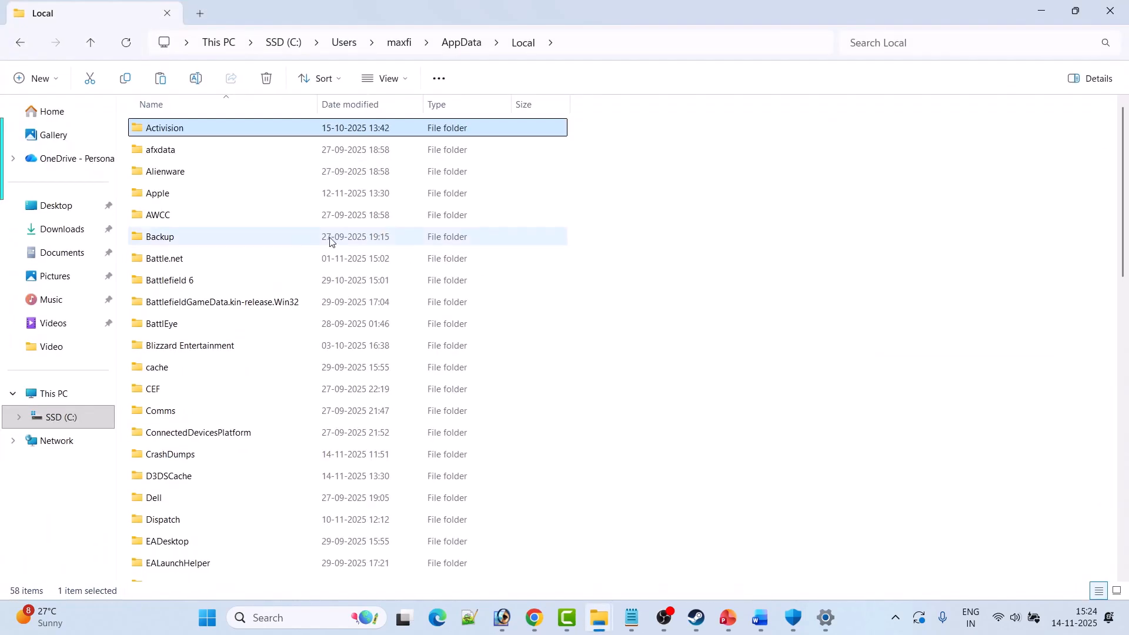
Rename the Activision folder in AppData\Local as Activision.old, and look at Call of Duty's page in Steam.
{"action": "right_click", "coordinate": [192, 124]}
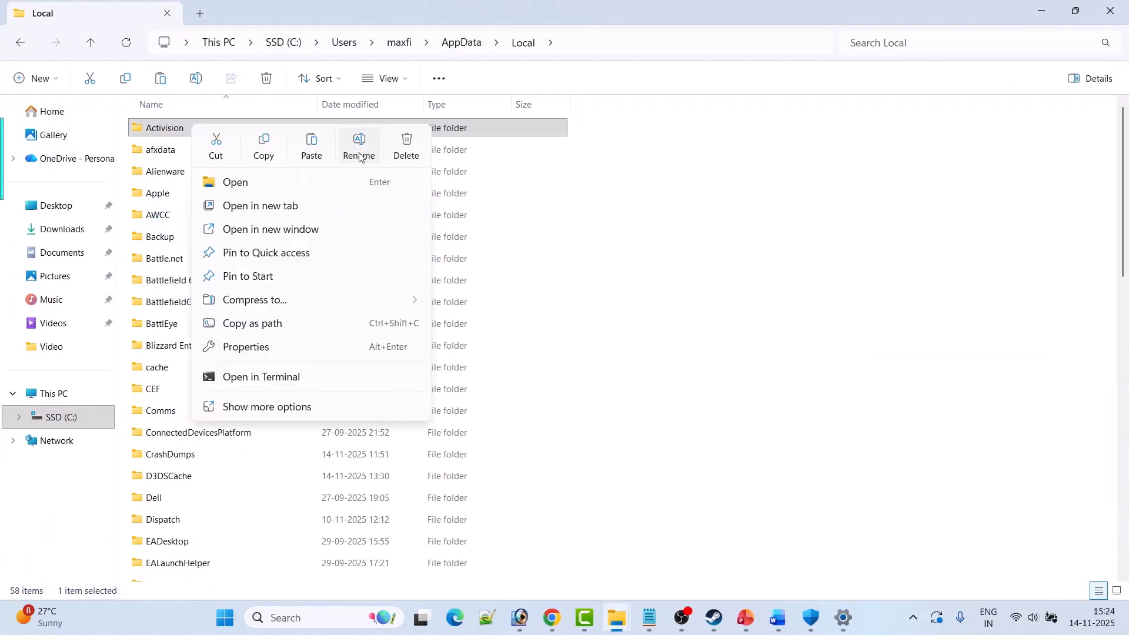
{"action": "left_click", "coordinate": [359, 157]}
{"action": "left_click", "coordinate": [191, 132]}
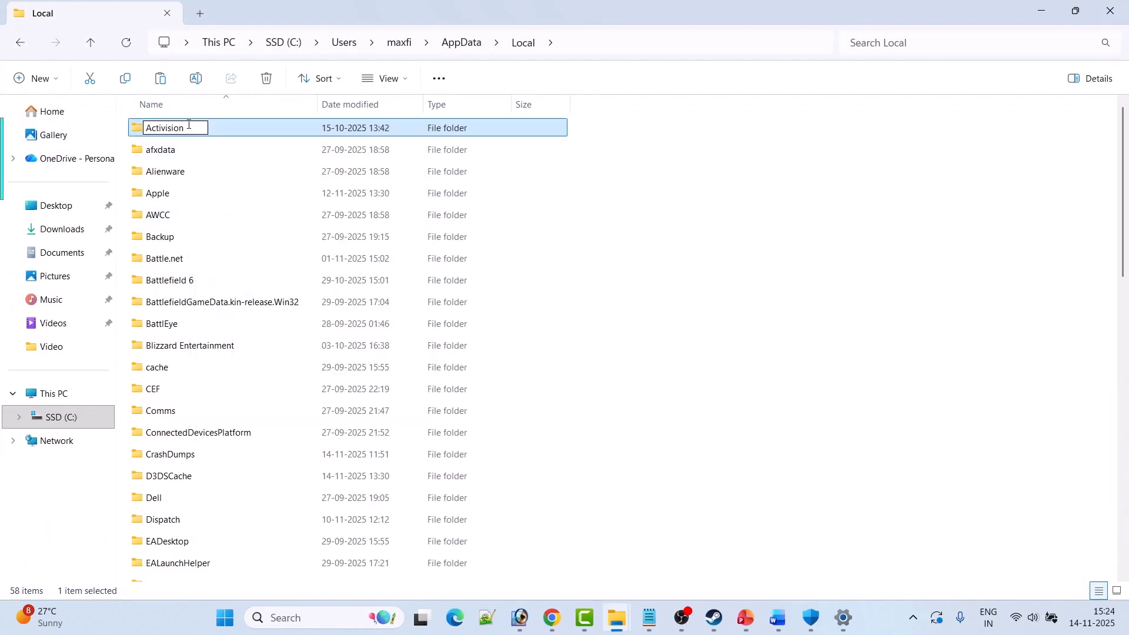
{"action": "type", "text": ".old"}
{"action": "left_click", "coordinate": [653, 299]}
{"action": "left_click", "coordinate": [714, 617]}
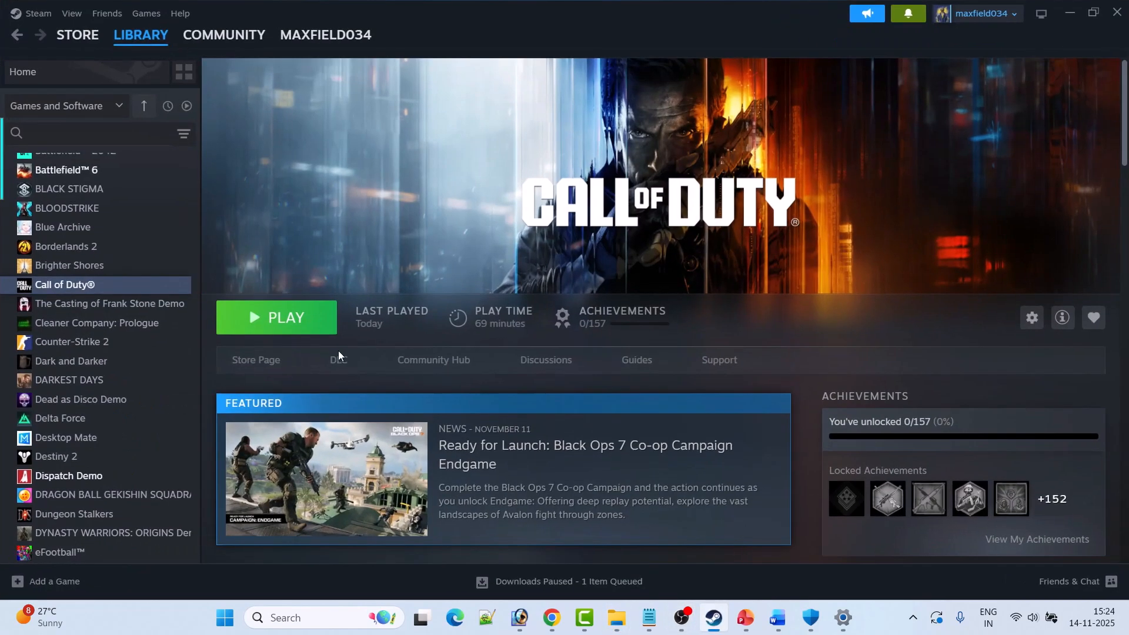
{"action": "key", "text": "alt+Tab"}
Delete the Activision.old folder from AppData\Local and switch to Steam.
{"action": "left_click", "coordinate": [207, 130]}
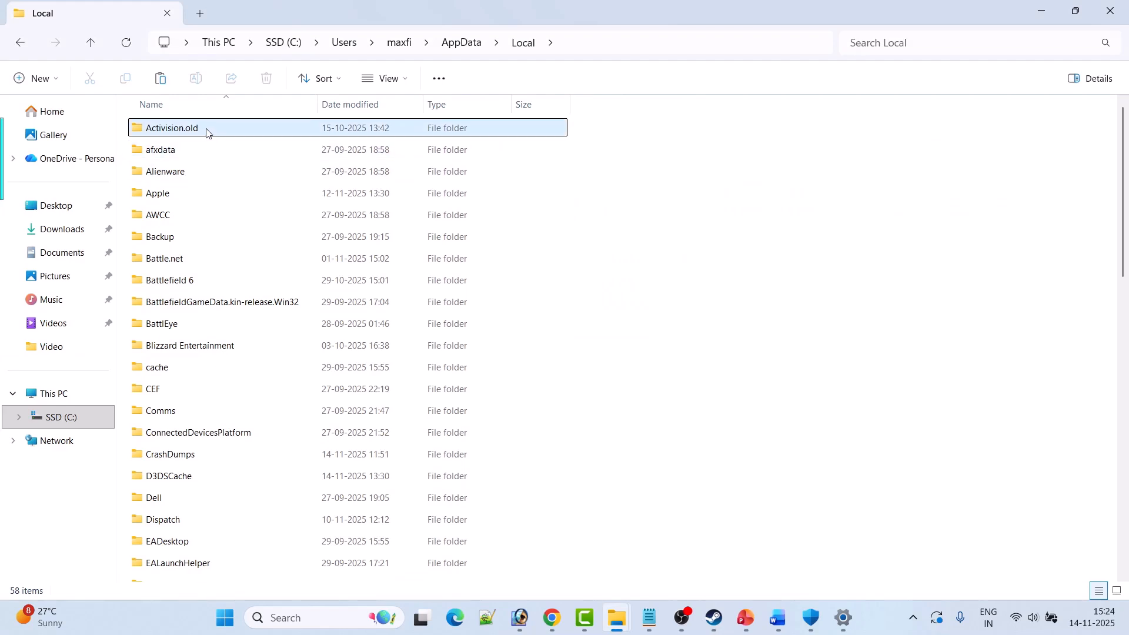
{"action": "right_click", "coordinate": [206, 130]}
{"action": "left_click", "coordinate": [197, 130]}
{"action": "right_click", "coordinate": [197, 131]}
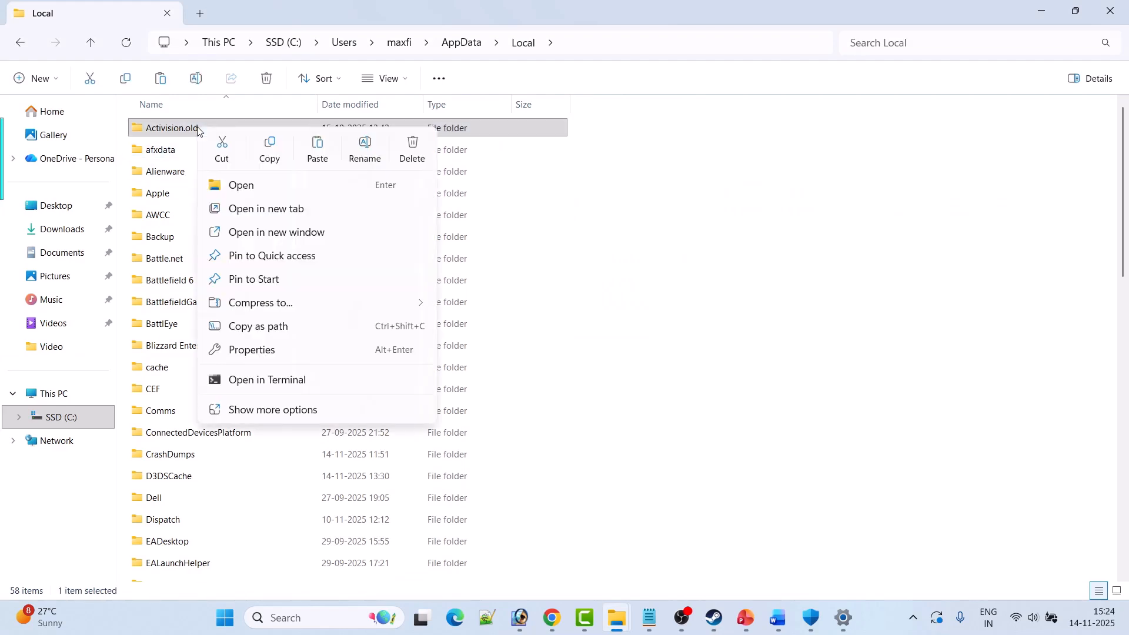
{"action": "left_click", "coordinate": [408, 151]}
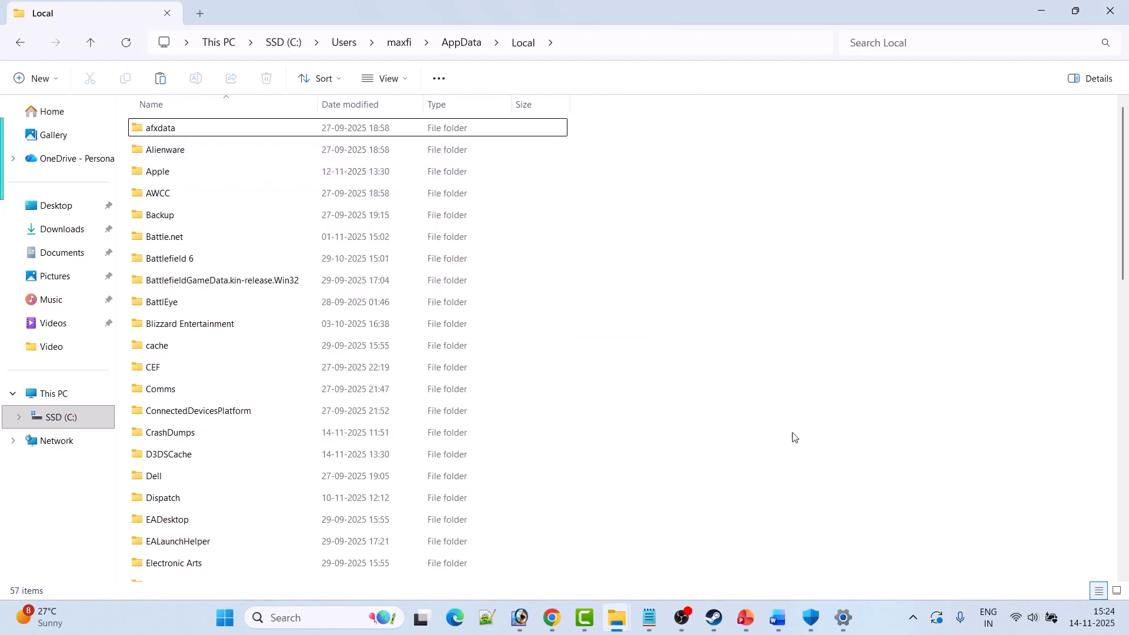
{"action": "left_click", "coordinate": [714, 617]}
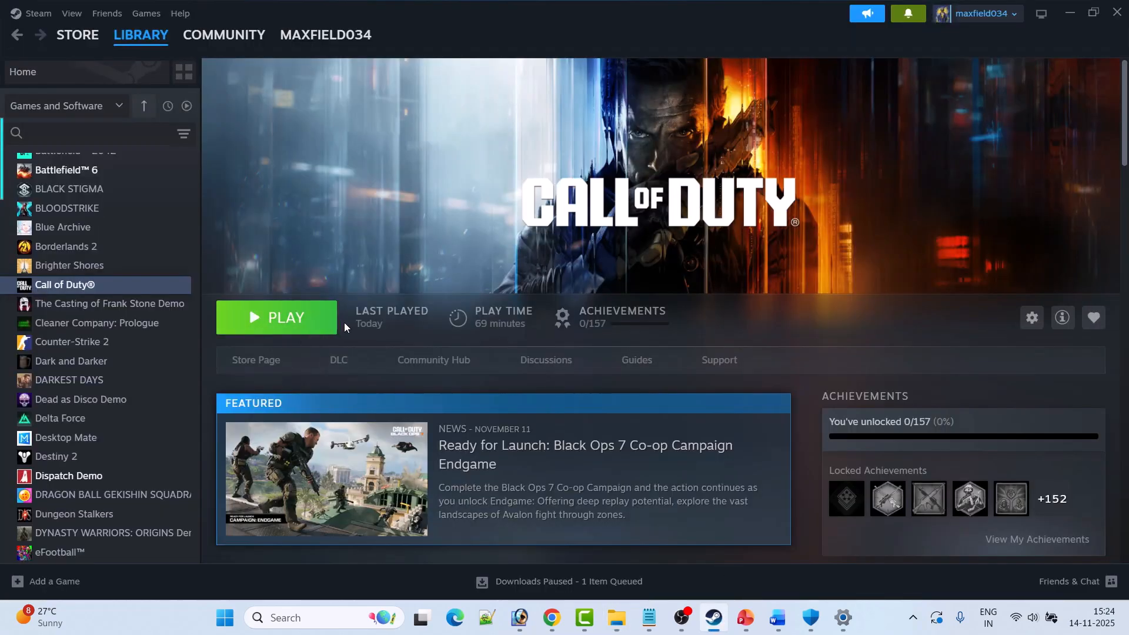
Switch to the Word document, show Fix 10 on installing Visual C++ files, and highlight its Microsoft download link.
{"action": "left_click", "coordinate": [778, 617]}
{"action": "scroll", "coordinate": [573, 401], "scroll_direction": "down", "scroll_amount": 5}
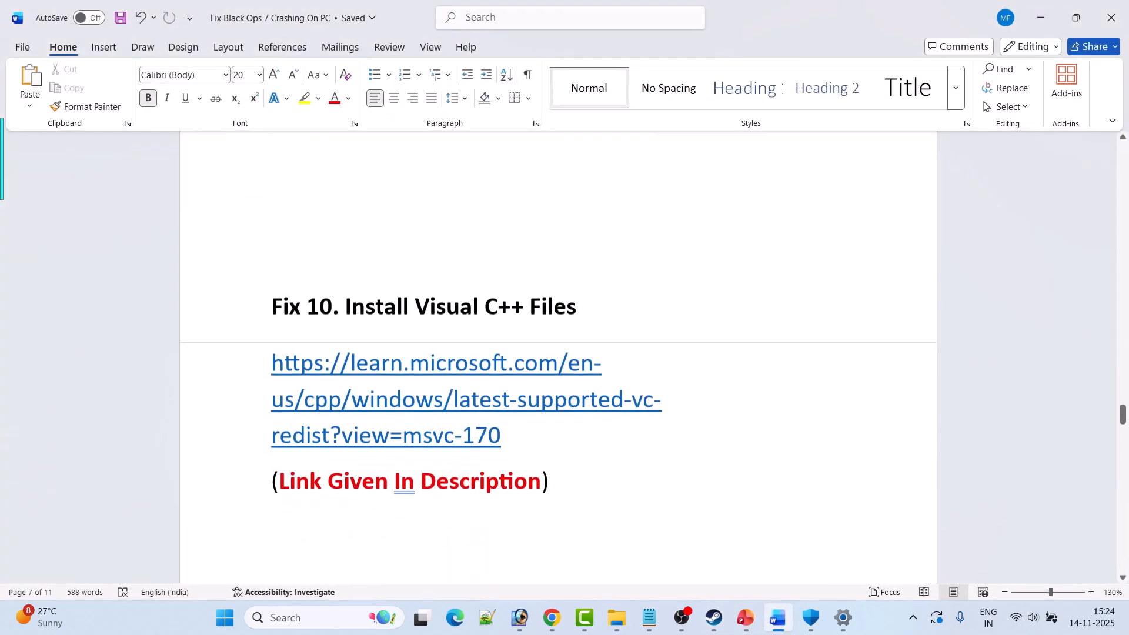
{"action": "scroll", "coordinate": [573, 402], "scroll_direction": "down", "scroll_amount": 1}
{"action": "left_click_drag", "start_coordinate": [596, 288], "coordinate": [269, 286]}
{"action": "left_click_drag", "start_coordinate": [505, 412], "coordinate": [262, 353]}
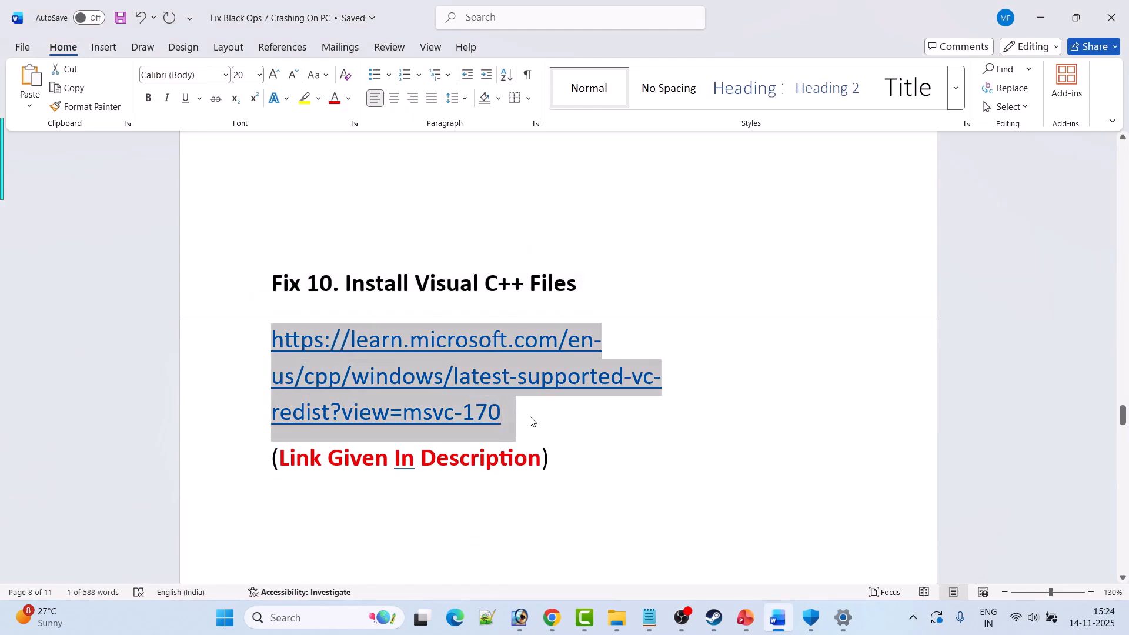
Switch to Chrome, download the X86 and X64 Visual C++ redistributables from the Microsoft page, and open both downloaded installers.
{"action": "left_click", "coordinate": [552, 618]}
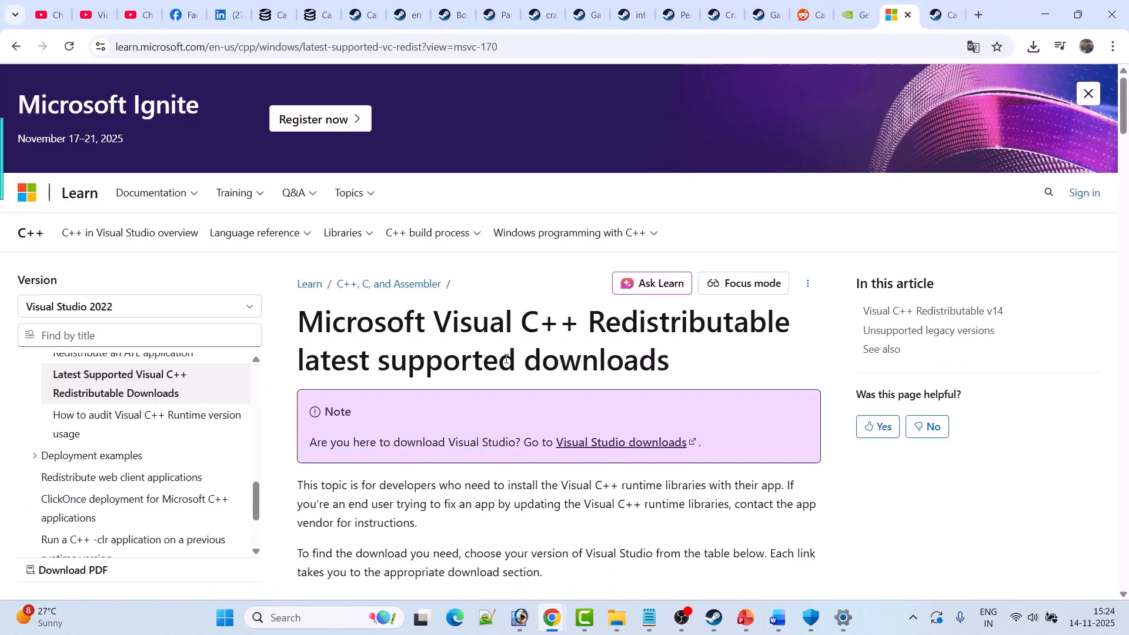
{"action": "scroll", "coordinate": [505, 360], "scroll_direction": "down", "scroll_amount": 15}
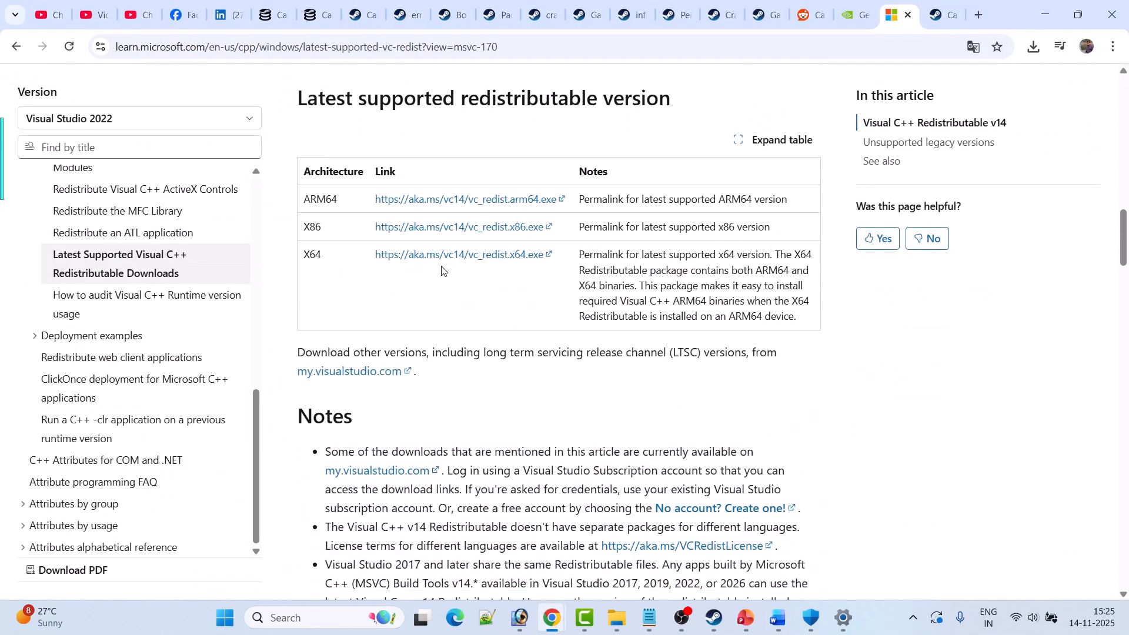
{"action": "left_click", "coordinate": [464, 233]}
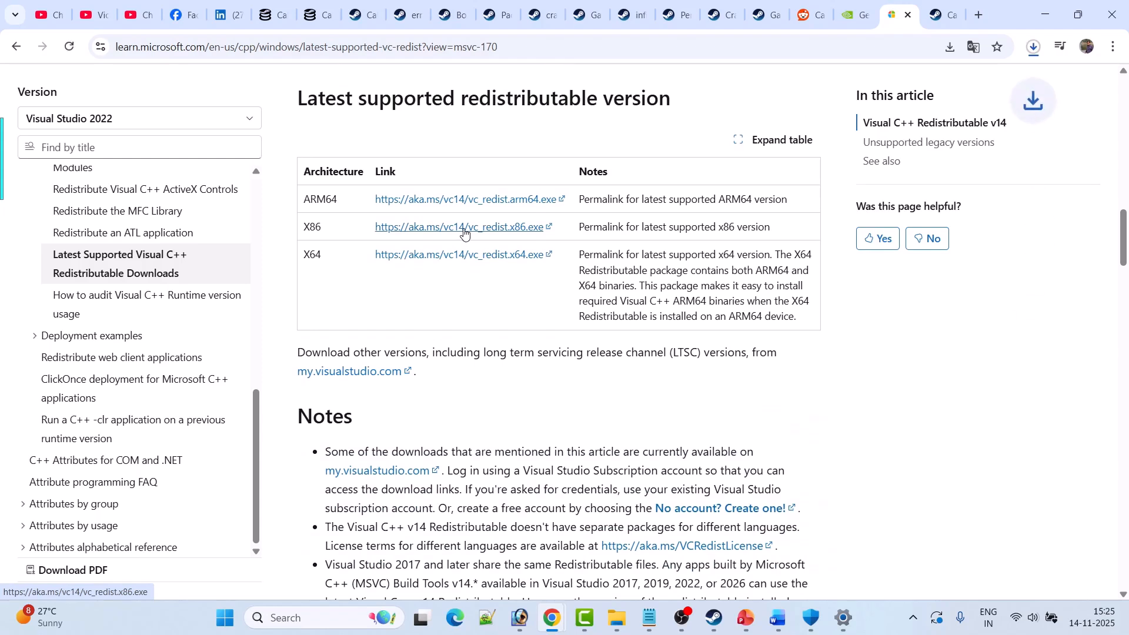
{"action": "left_click", "coordinate": [470, 254]}
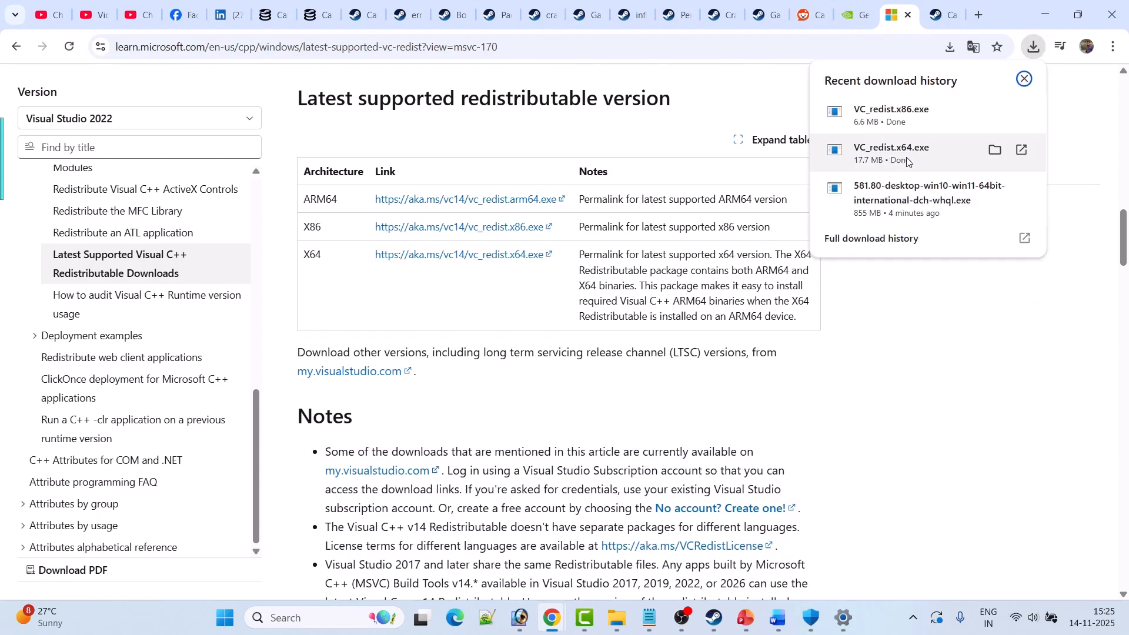
{"action": "left_click", "coordinate": [910, 161]}
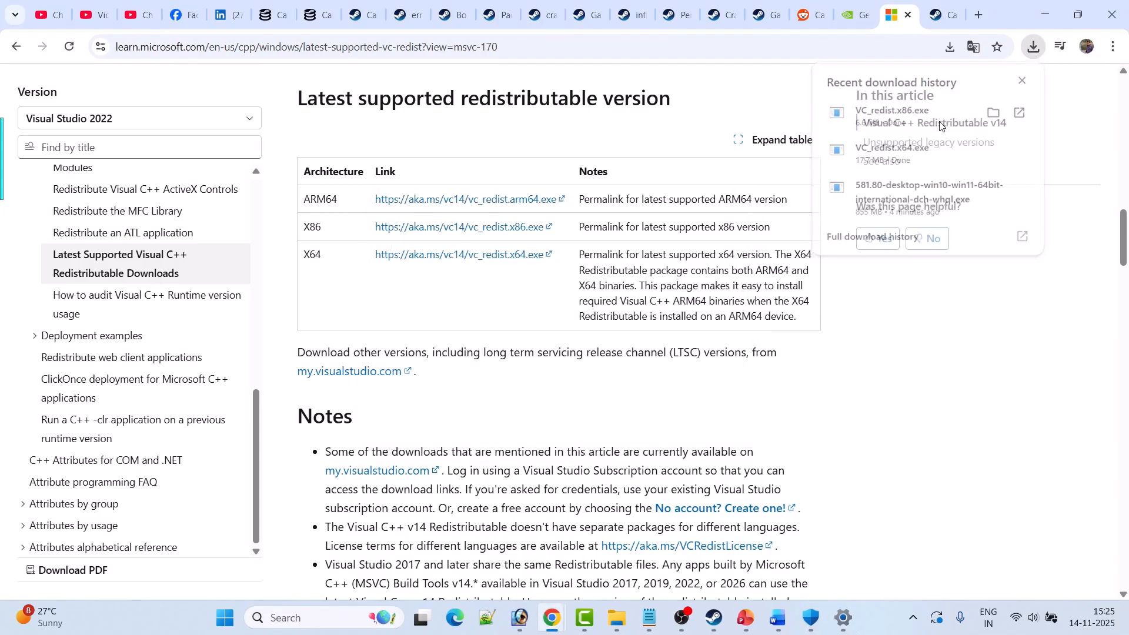
{"action": "left_click", "coordinate": [946, 125]}
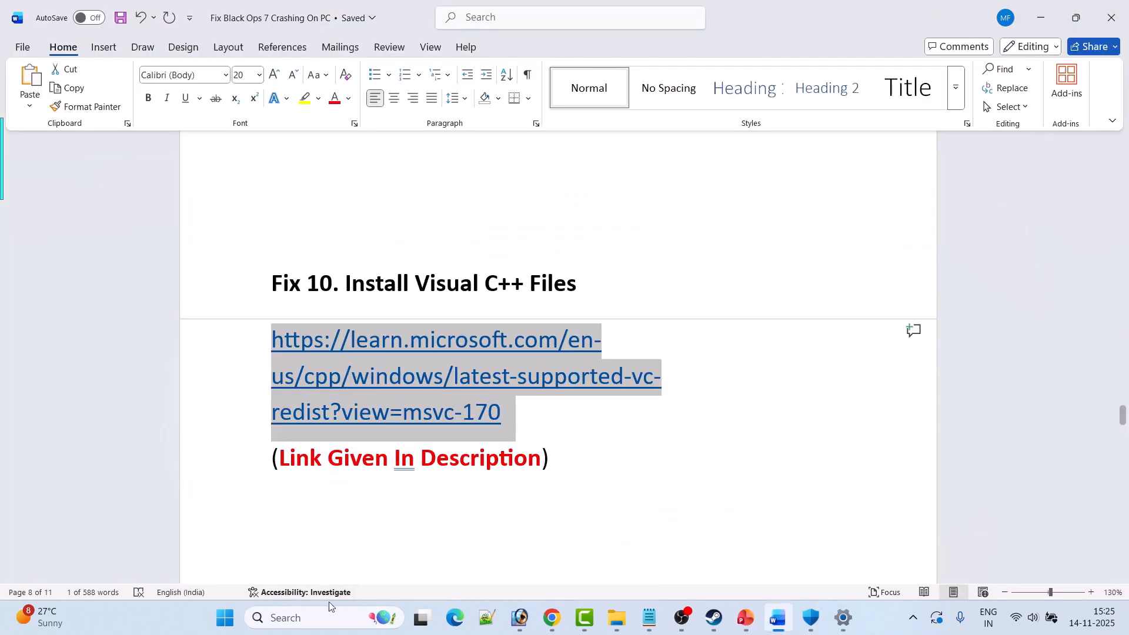
Show the Windows restart option without restarting, and switch to Call of Duty's page in Steam.
{"action": "key", "text": "super"}
{"action": "left_click", "coordinate": [747, 567]}
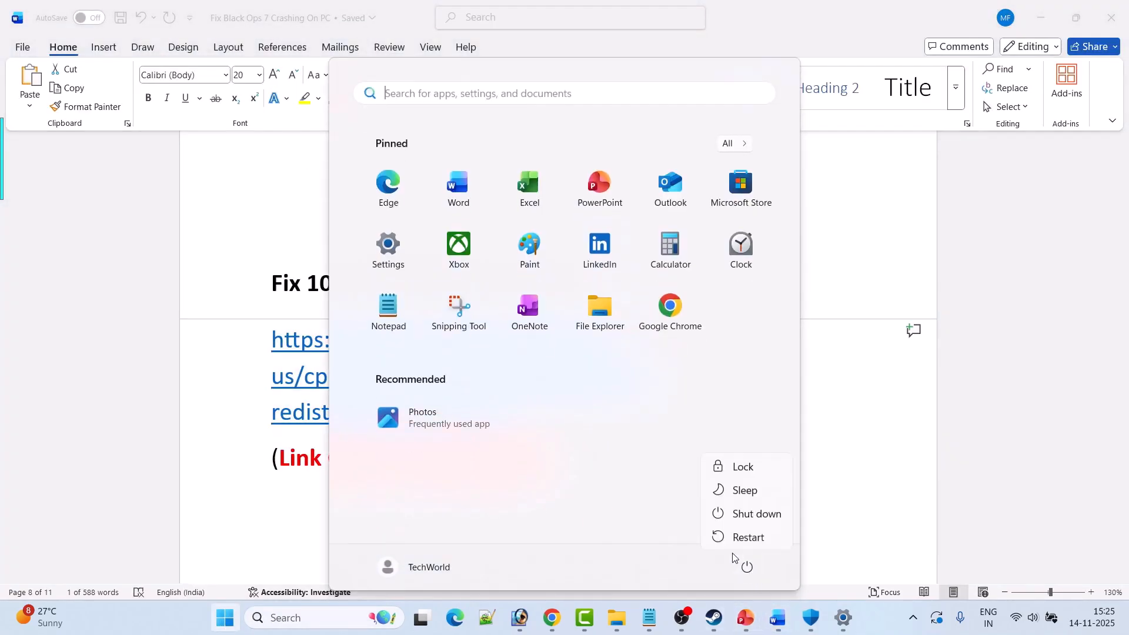
{"action": "left_click", "coordinate": [861, 457]}
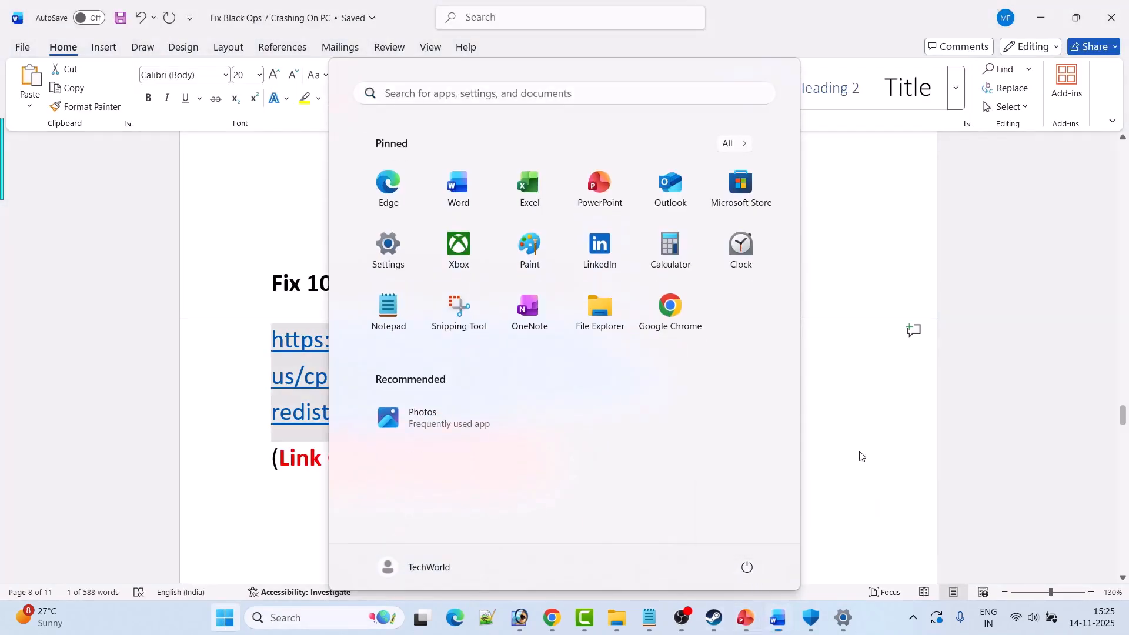
{"action": "left_click", "coordinate": [713, 618]}
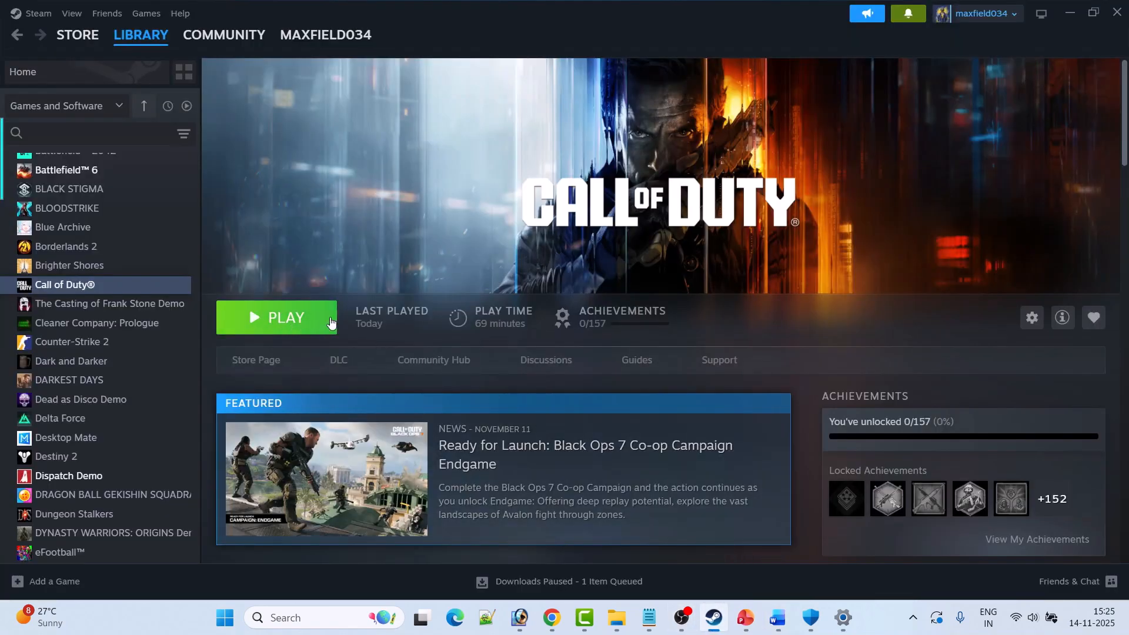
Switch to the Word document, show Fix 11, and look up Battle.net's Run as administrator option in Windows search.
{"action": "left_click", "coordinate": [778, 618]}
{"action": "scroll", "coordinate": [482, 421], "scroll_direction": "down", "scroll_amount": 5}
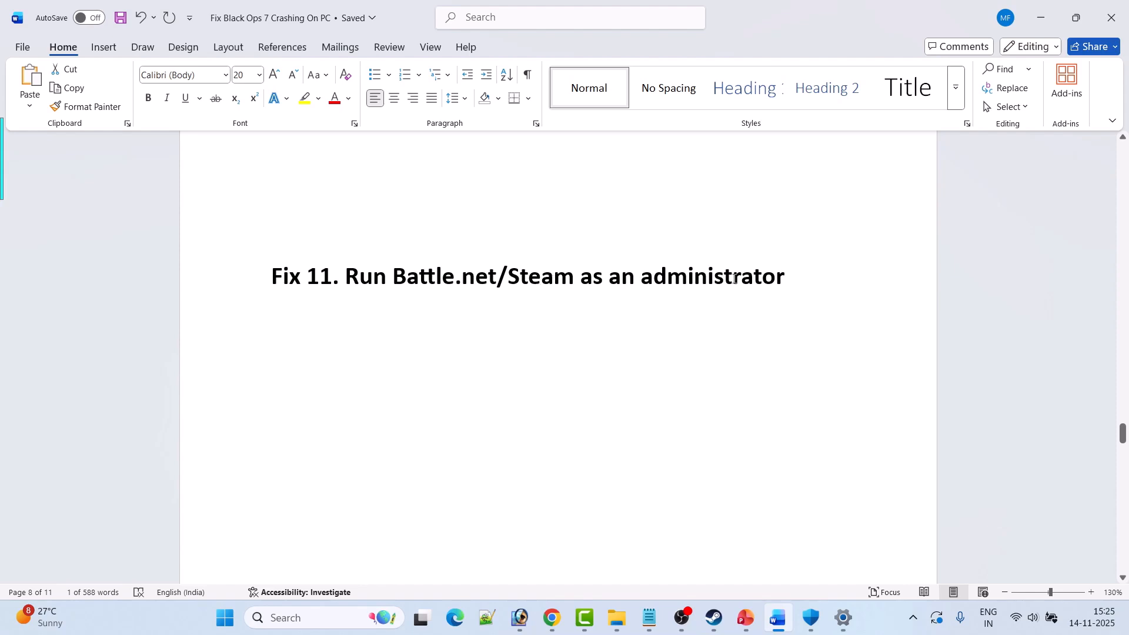
{"action": "left_click", "coordinate": [325, 618]}
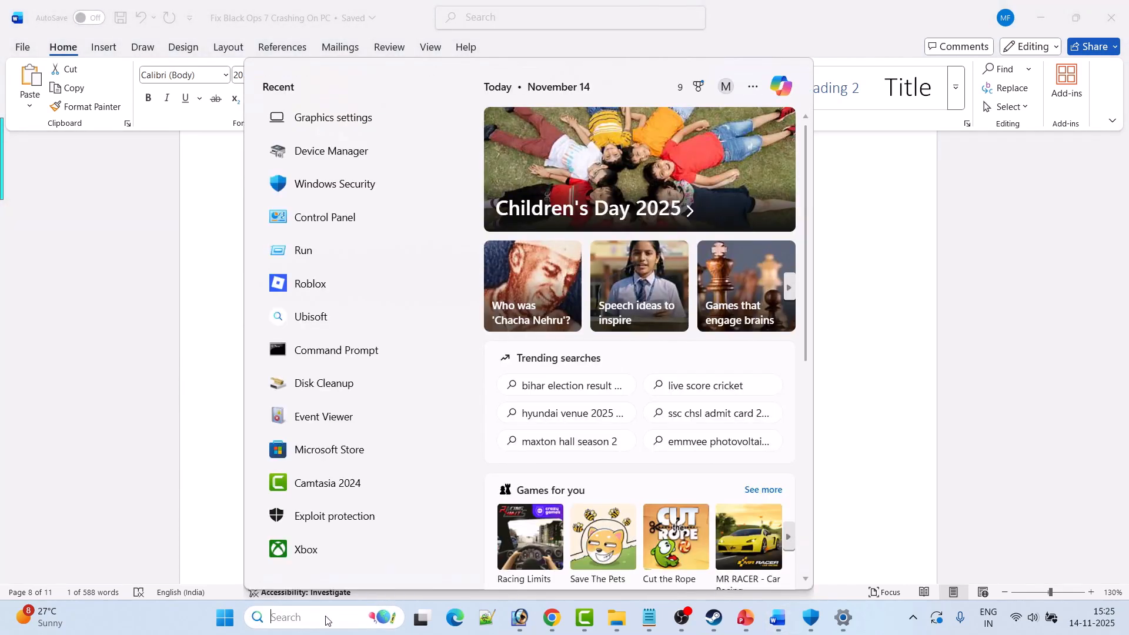
{"action": "type", "text": "battle"}
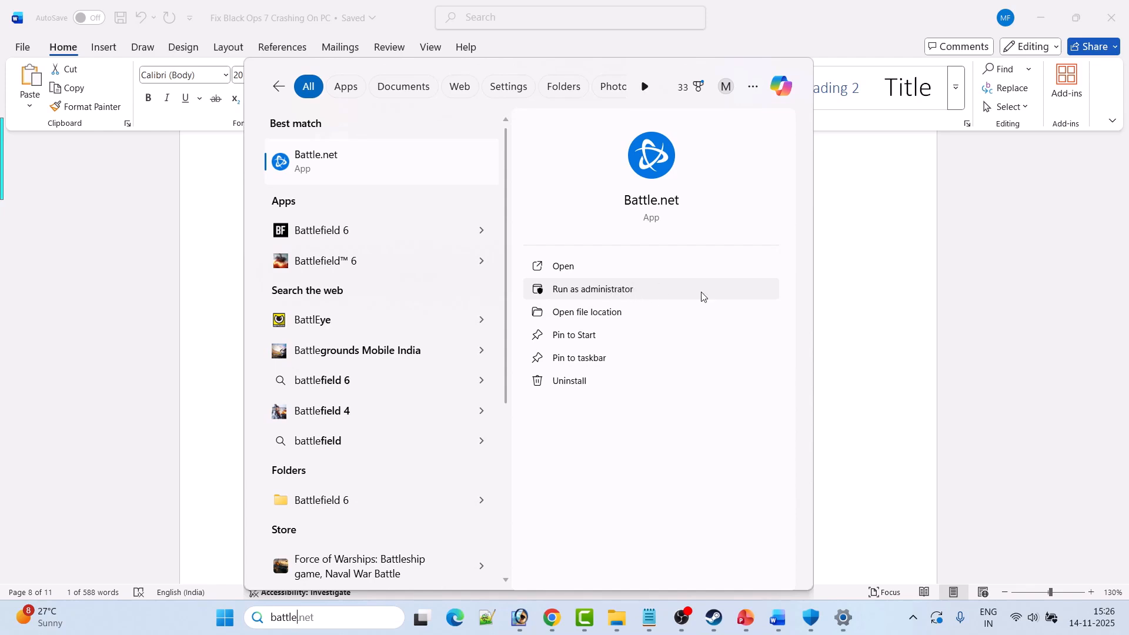
{"action": "left_click", "coordinate": [887, 332]}
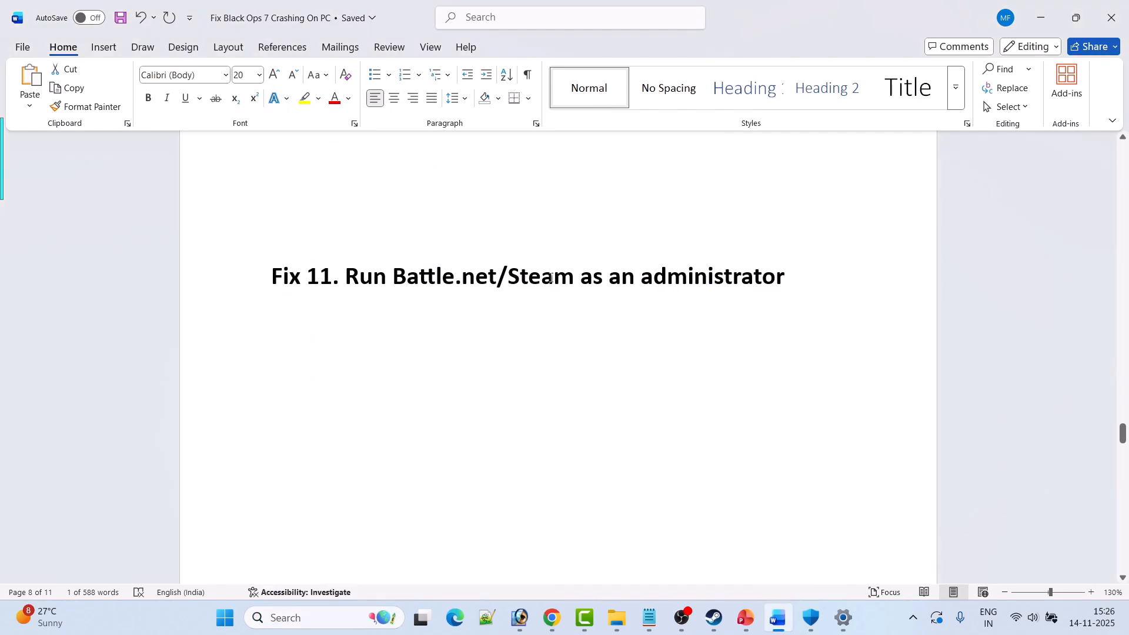
Search Windows for Steam and show its Run as administrator option without launching it.
{"action": "left_click", "coordinate": [308, 621]}
{"action": "type", "text": "st"}
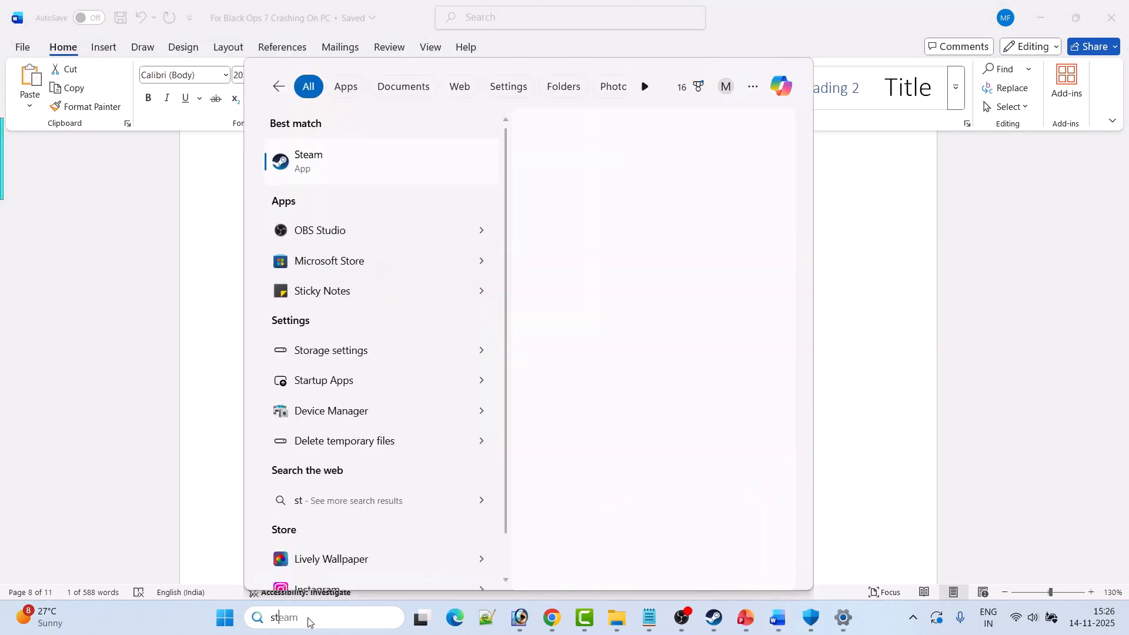
{"action": "type", "text": "eam"}
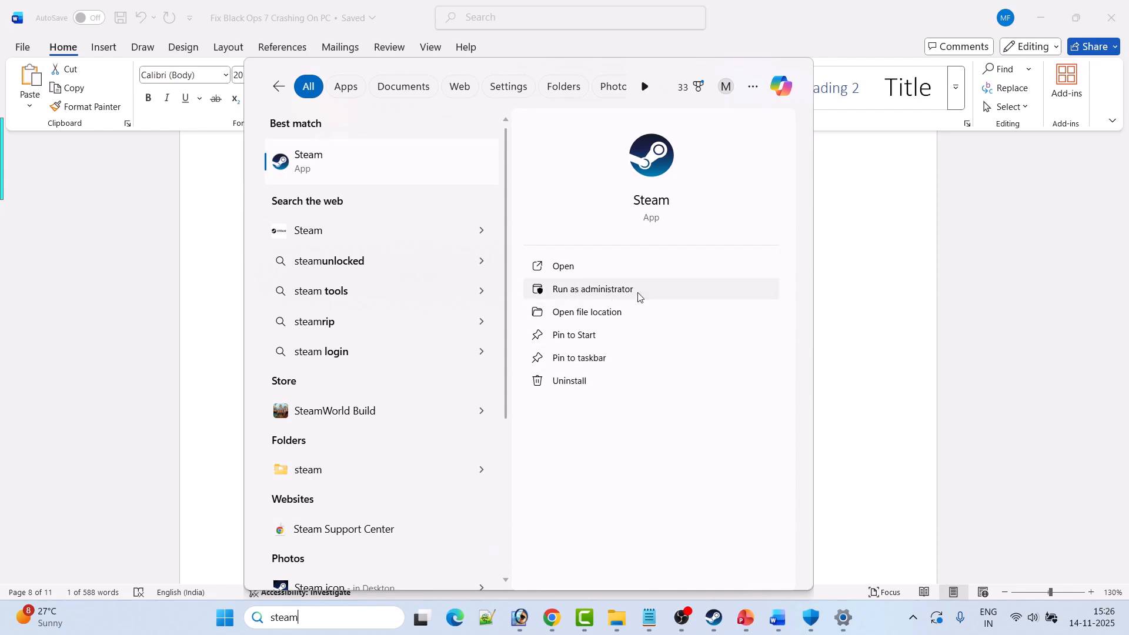
{"action": "left_click", "coordinate": [876, 321]}
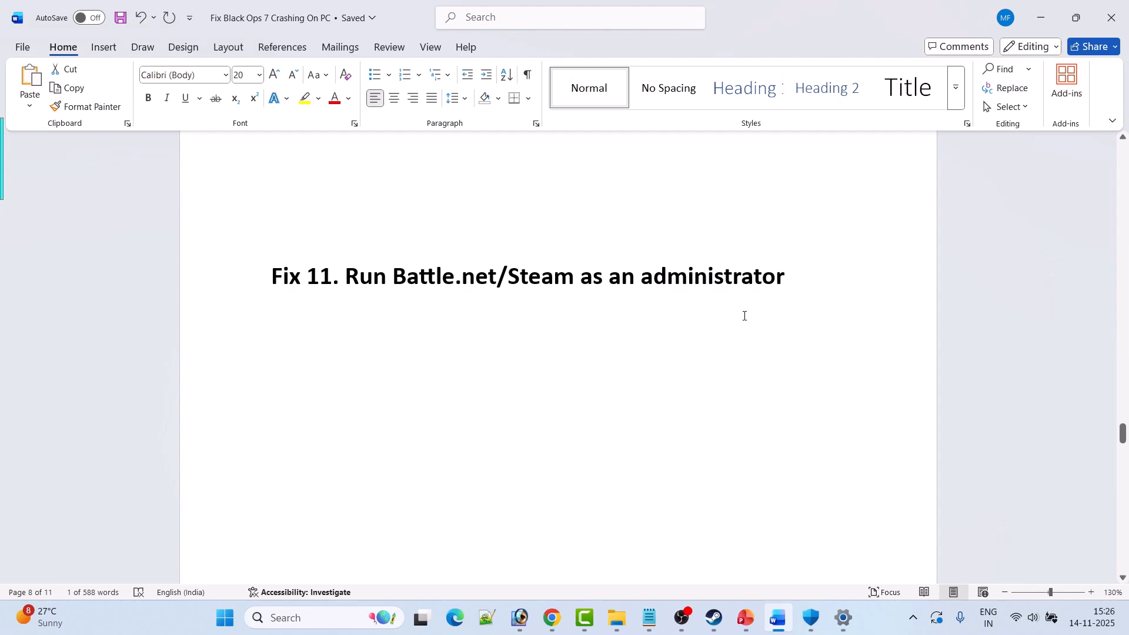
Show Fix 12 on overlays, switch to Steam, and turn off the in-game Steam Overlay in Call of Duty's properties.
{"action": "scroll", "coordinate": [744, 316], "scroll_direction": "down", "scroll_amount": 5}
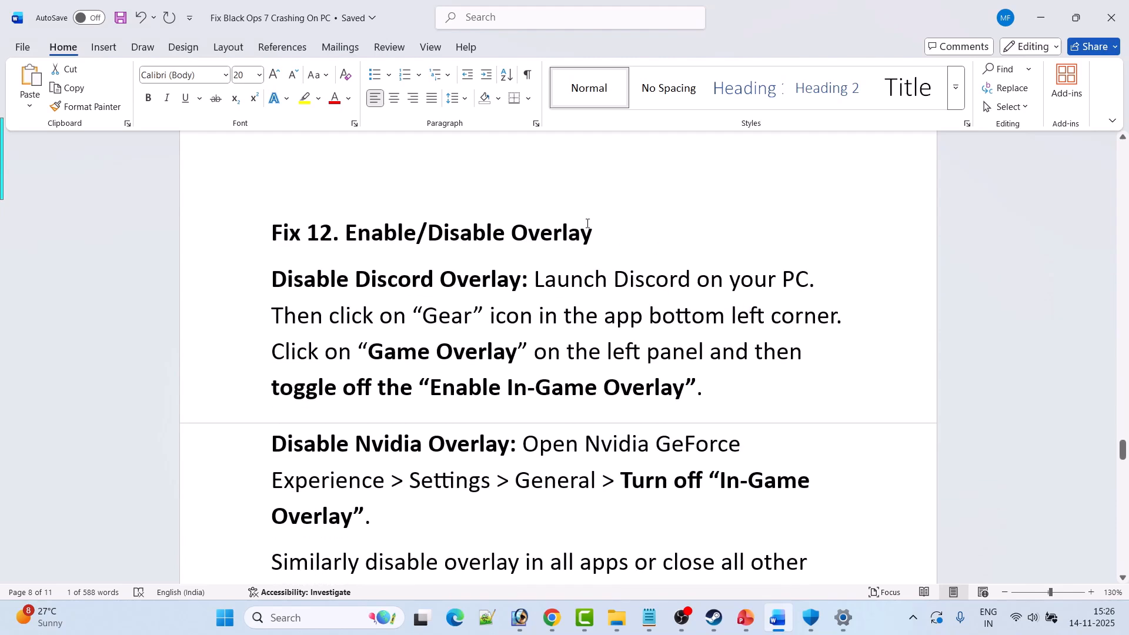
{"action": "left_click", "coordinate": [714, 617]}
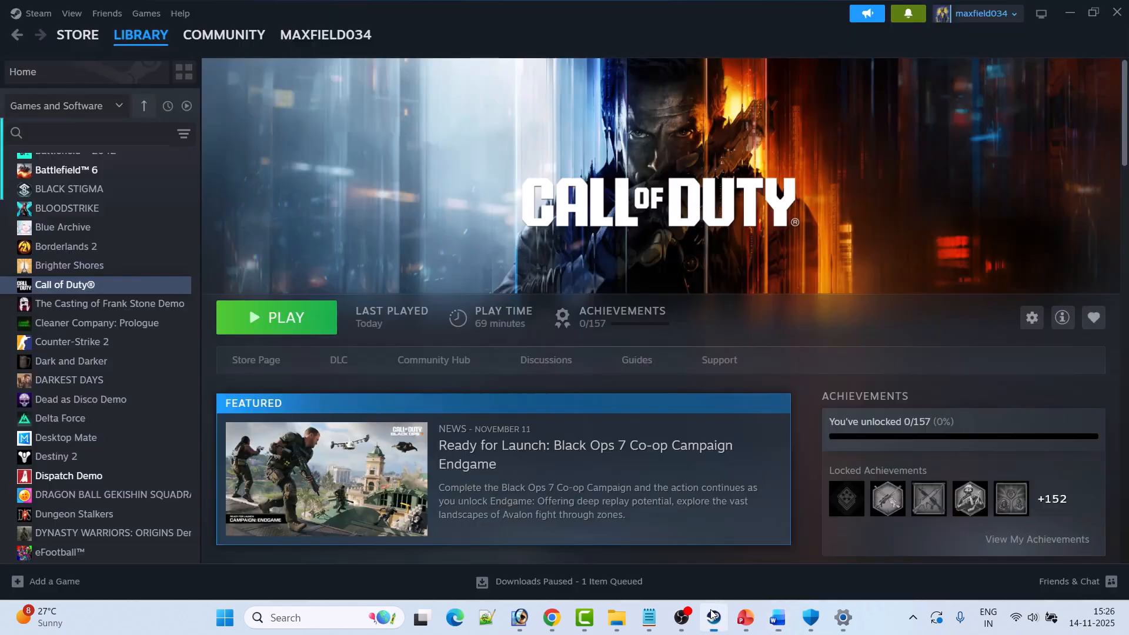
{"action": "right_click", "coordinate": [101, 287]}
{"action": "left_click", "coordinate": [142, 397]}
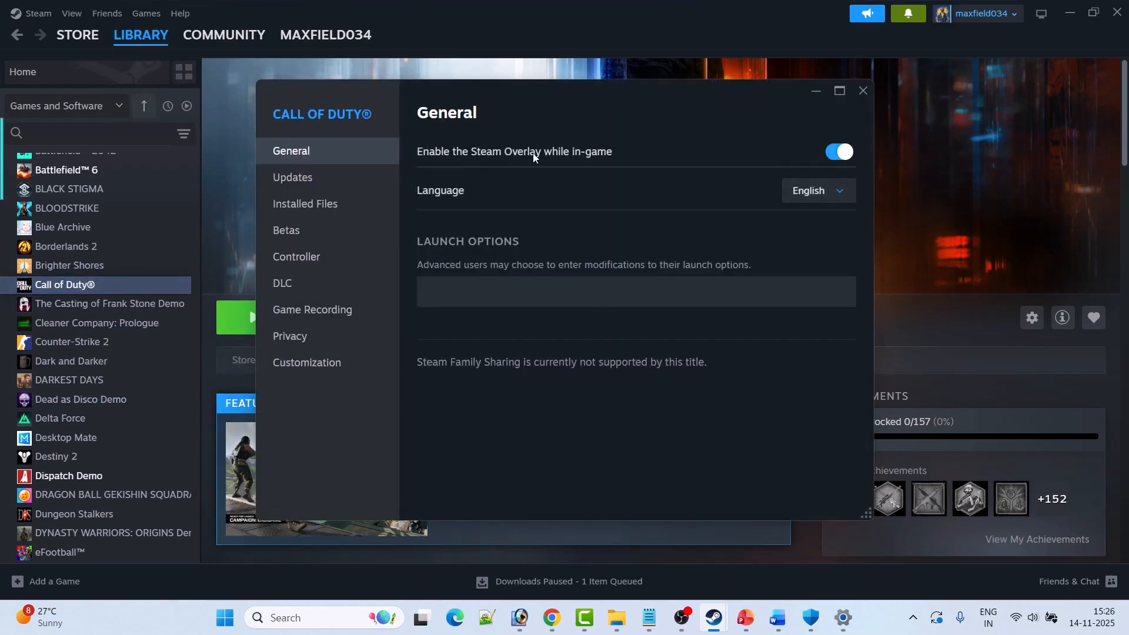
{"action": "left_click", "coordinate": [839, 153]}
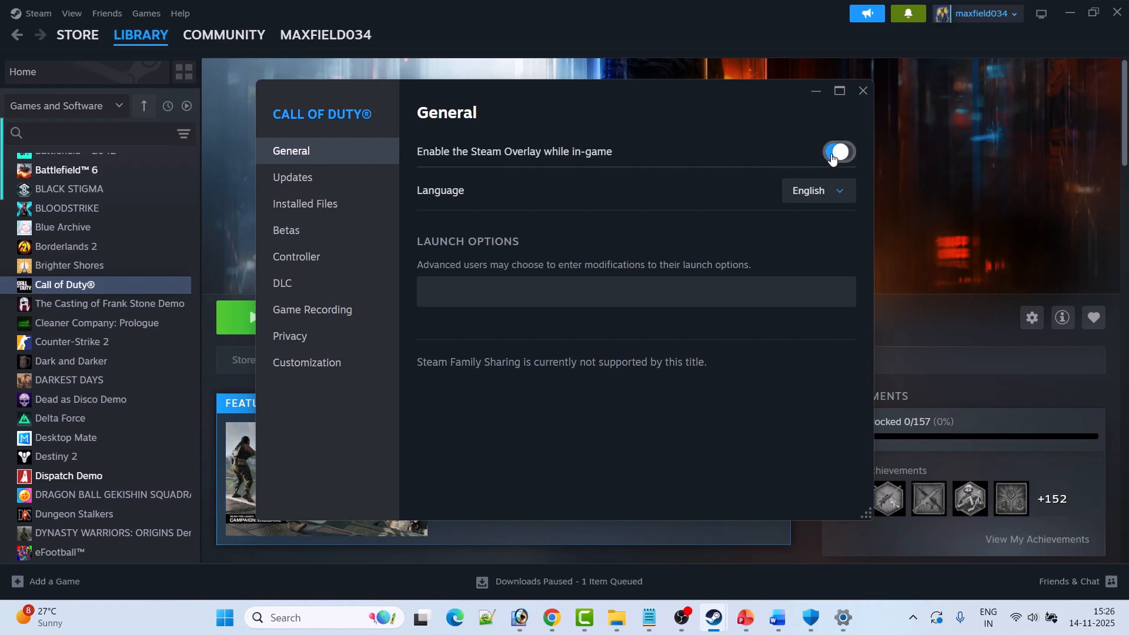
{"action": "left_click", "coordinate": [863, 90]}
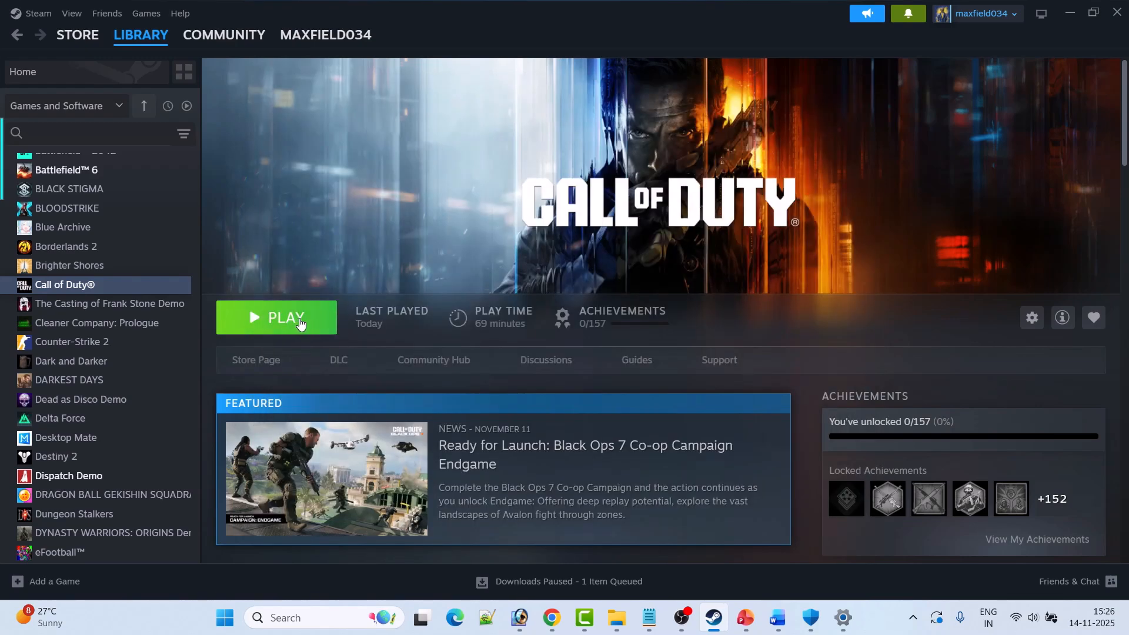
Turn the in-game Steam Overlay back on in Call of Duty's properties and close them.
{"action": "right_click", "coordinate": [147, 286]}
{"action": "left_click", "coordinate": [176, 396]}
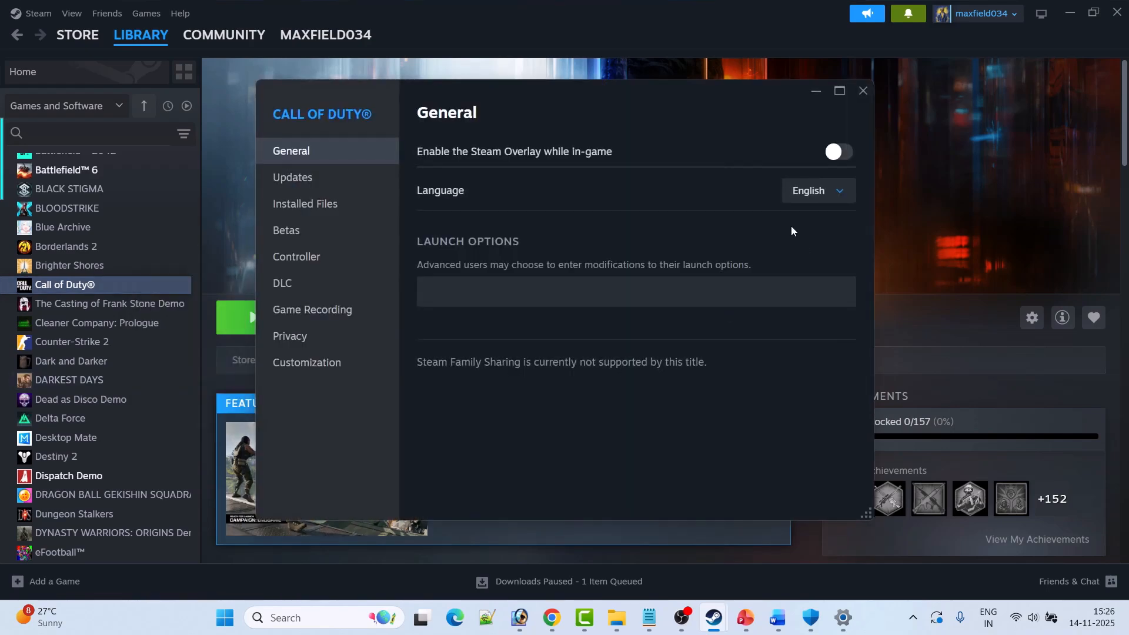
{"action": "left_click", "coordinate": [839, 153]}
{"action": "left_click", "coordinate": [863, 91]}
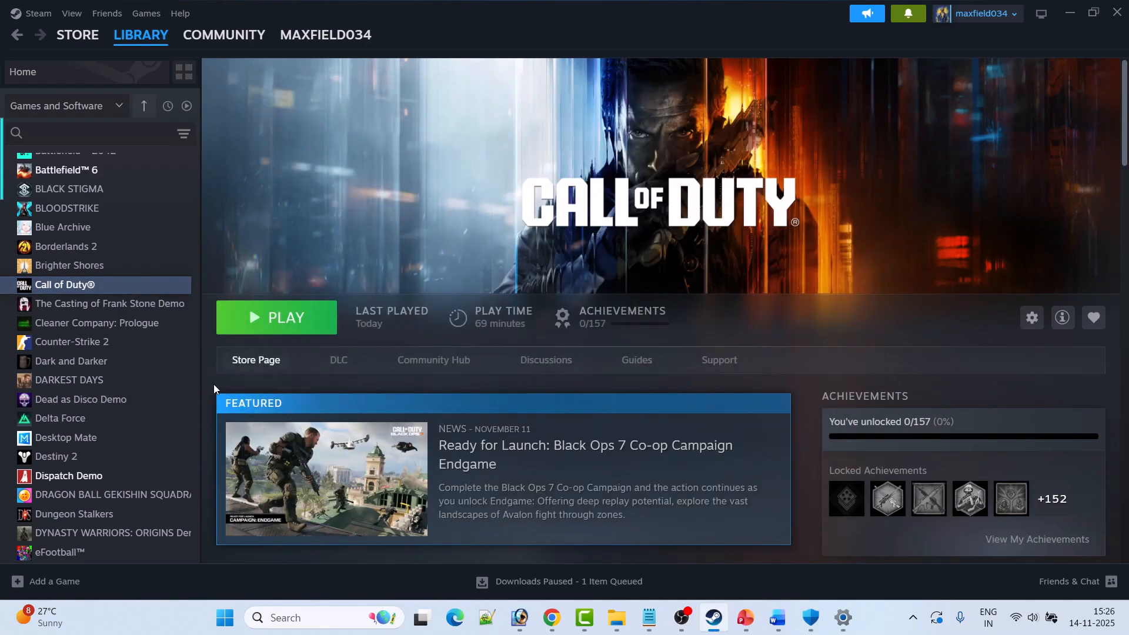
Switch to the Word document and read Fix 12's instructions for disabling the Discord, Nvidia and other overlays.
{"action": "left_click", "coordinate": [775, 618]}
{"action": "scroll", "coordinate": [650, 212], "scroll_direction": "down", "scroll_amount": 2}
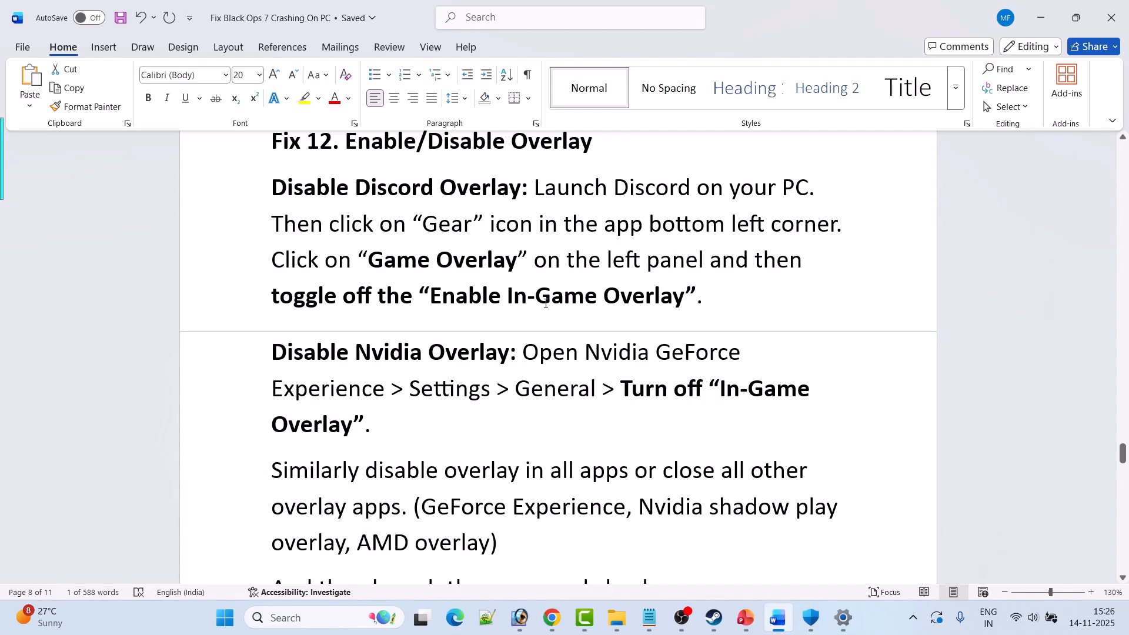
{"action": "scroll", "coordinate": [689, 301], "scroll_direction": "down", "scroll_amount": 3}
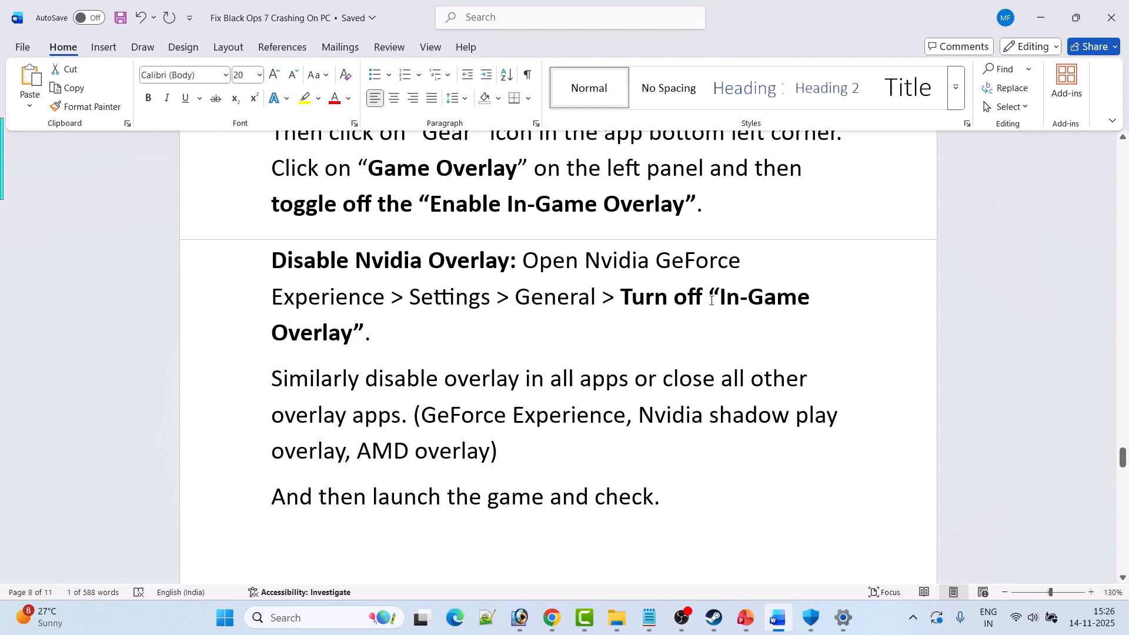
{"action": "scroll", "coordinate": [353, 336], "scroll_direction": "down", "scroll_amount": 1}
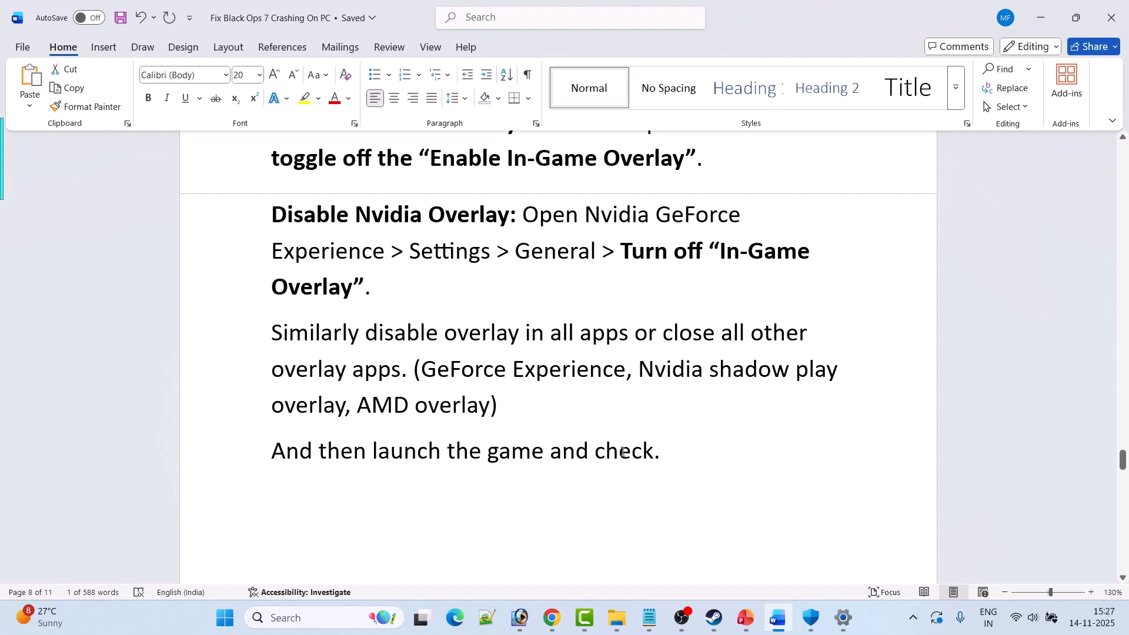
Read through Fix 13 on disconnecting external devices and closing conflicting or unnecessary programs.
{"action": "scroll", "coordinate": [622, 452], "scroll_direction": "down", "scroll_amount": 10}
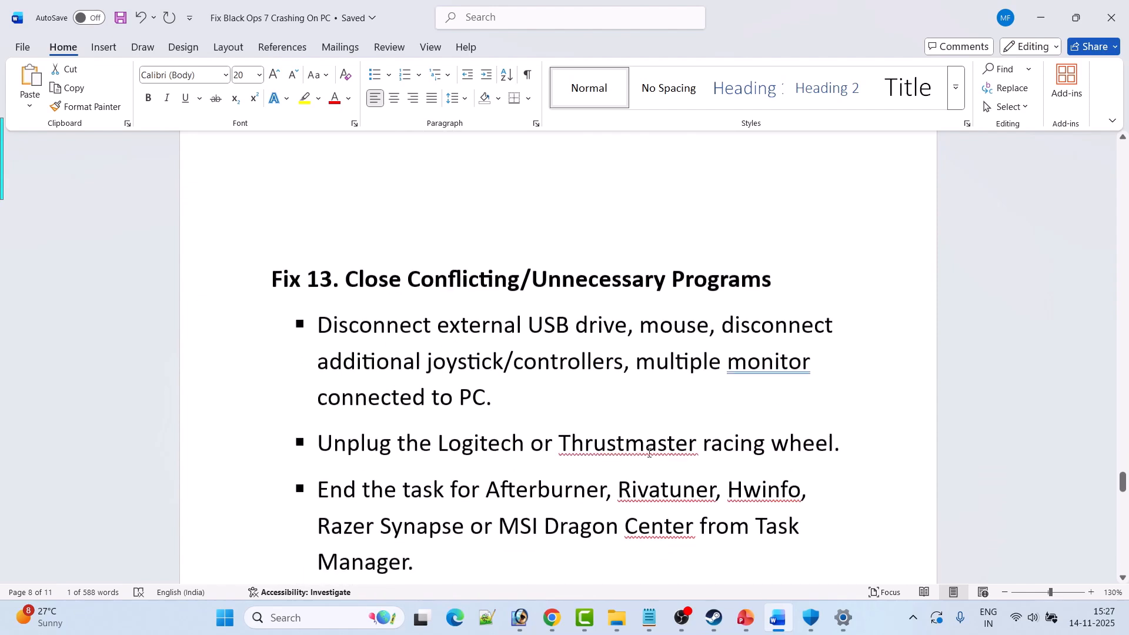
{"action": "scroll", "coordinate": [656, 459], "scroll_direction": "down", "scroll_amount": 2}
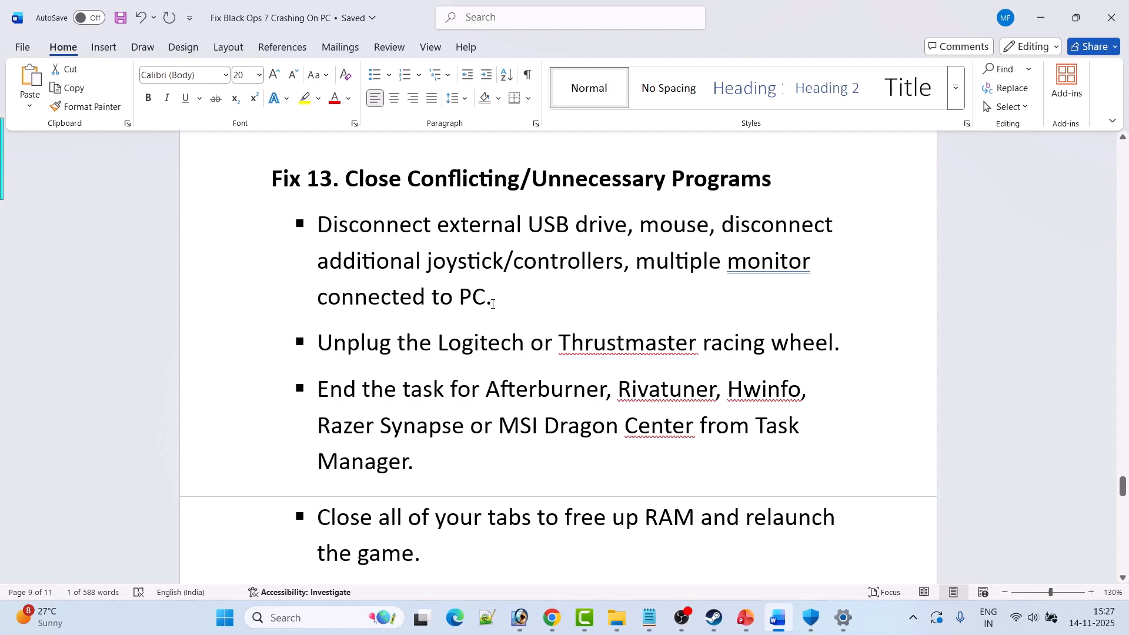
{"action": "scroll", "coordinate": [493, 304], "scroll_direction": "down", "scroll_amount": 1}
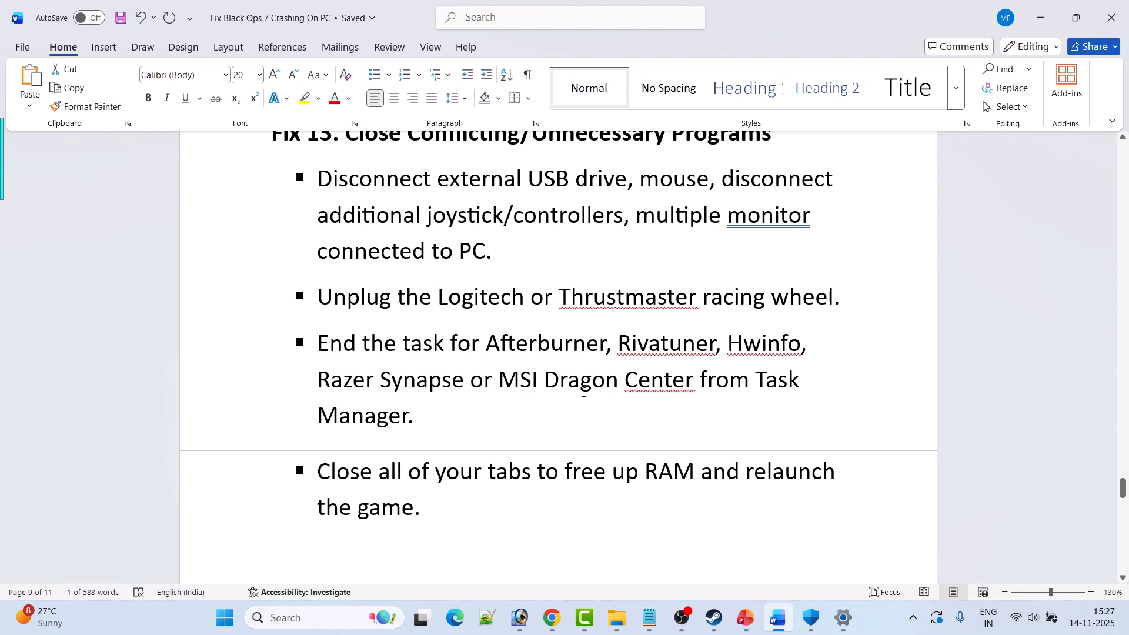
{"action": "scroll", "coordinate": [422, 436], "scroll_direction": "down", "scroll_amount": 1}
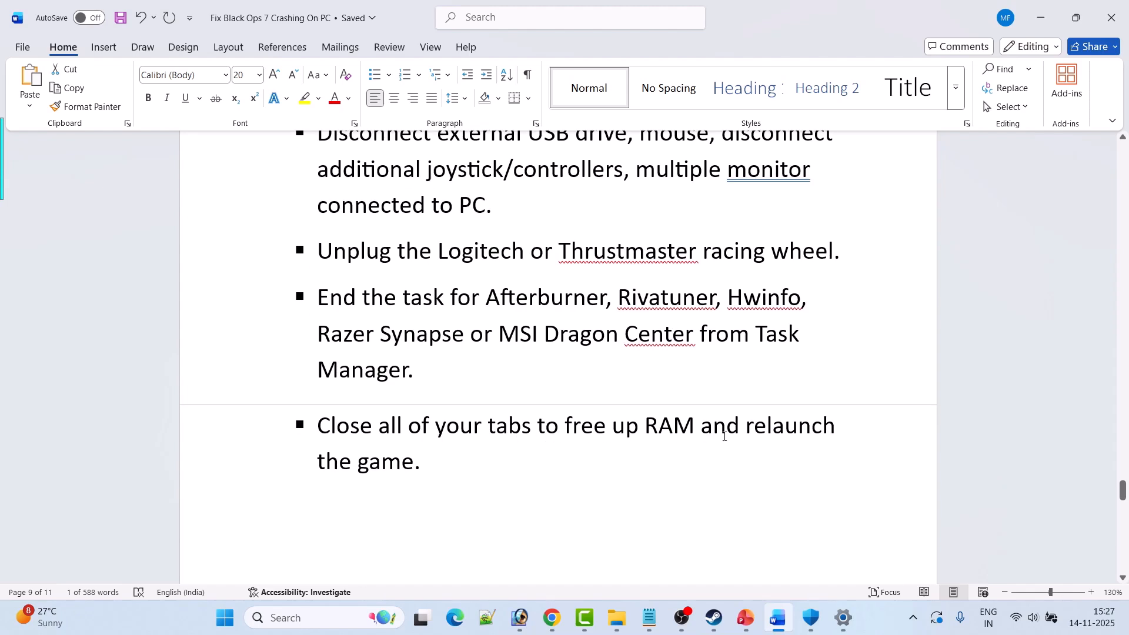
Show Fix 14, then check for updates in Windows Update and retry the 2025-11 Security Update (KB5068861).
{"action": "scroll", "coordinate": [461, 462], "scroll_direction": "down", "scroll_amount": 5}
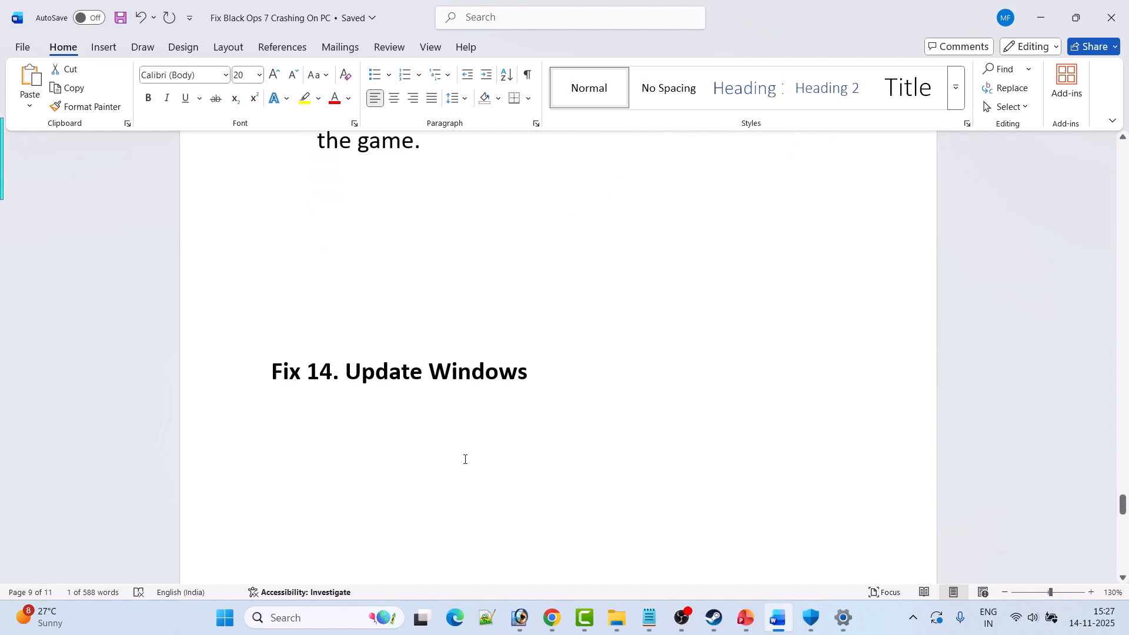
{"action": "key", "text": "super"}
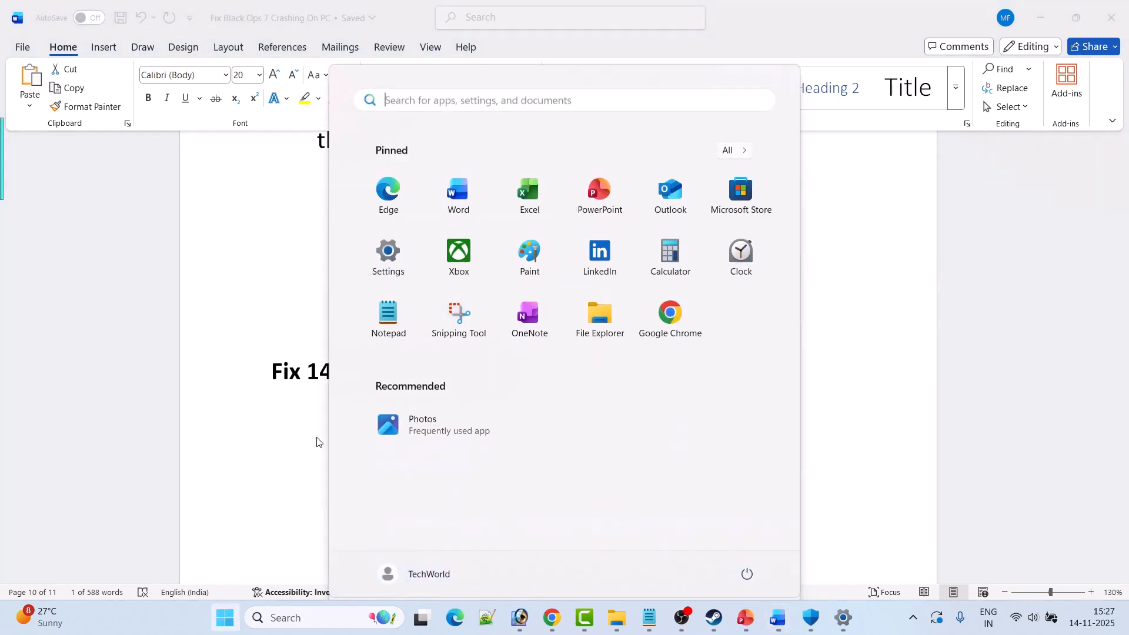
{"action": "left_click", "coordinate": [396, 266]}
{"action": "left_click", "coordinate": [101, 446]}
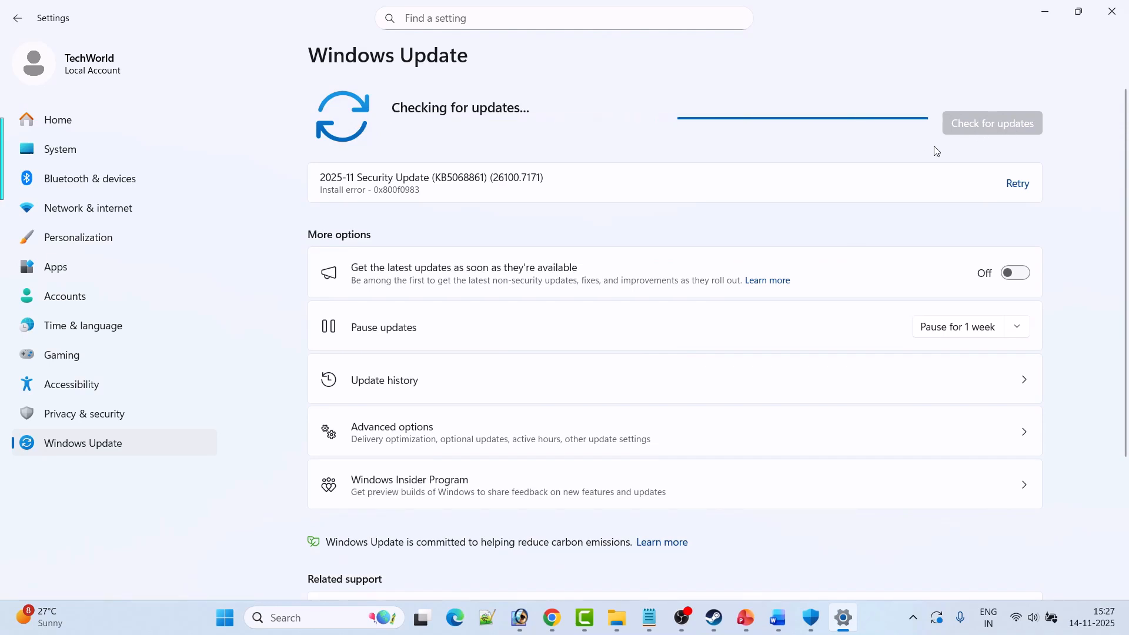
{"action": "left_click", "coordinate": [1019, 184]}
Show the power options for restarting the PC, dismiss them, and switch to Steam.
{"action": "left_click", "coordinate": [235, 617]}
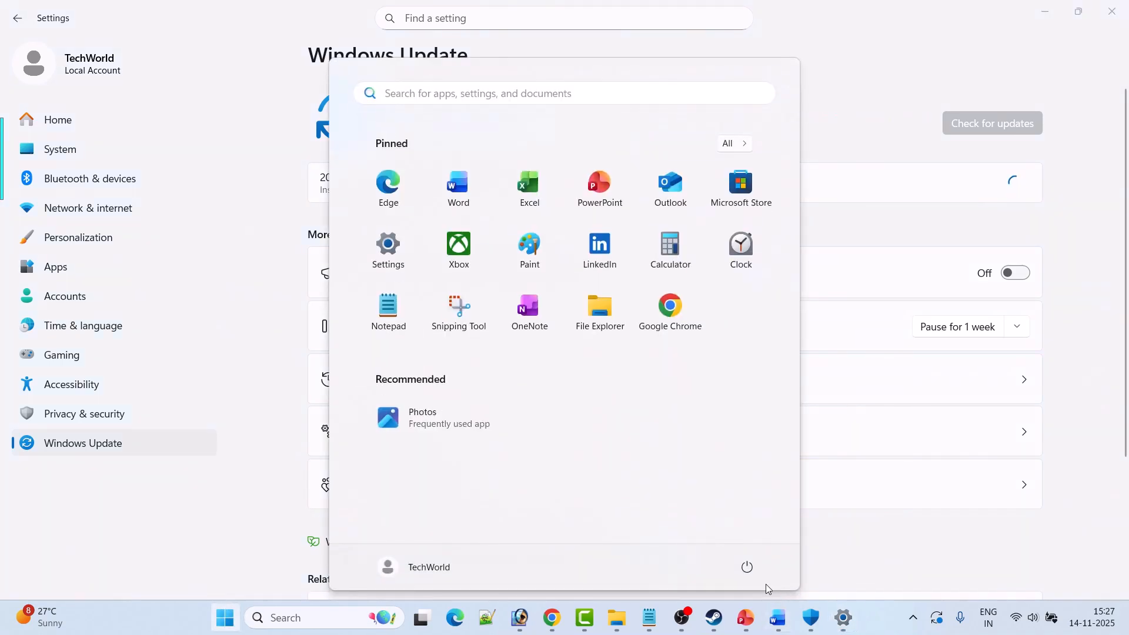
{"action": "left_click", "coordinate": [747, 567]}
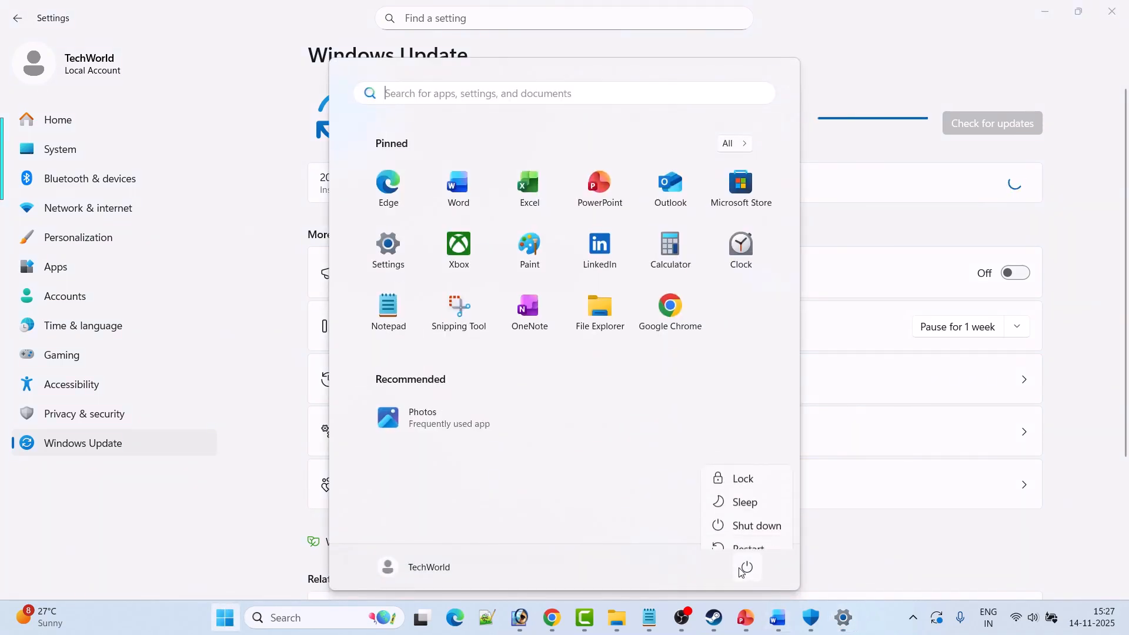
{"action": "left_click", "coordinate": [1100, 461]}
{"action": "left_click", "coordinate": [714, 617]}
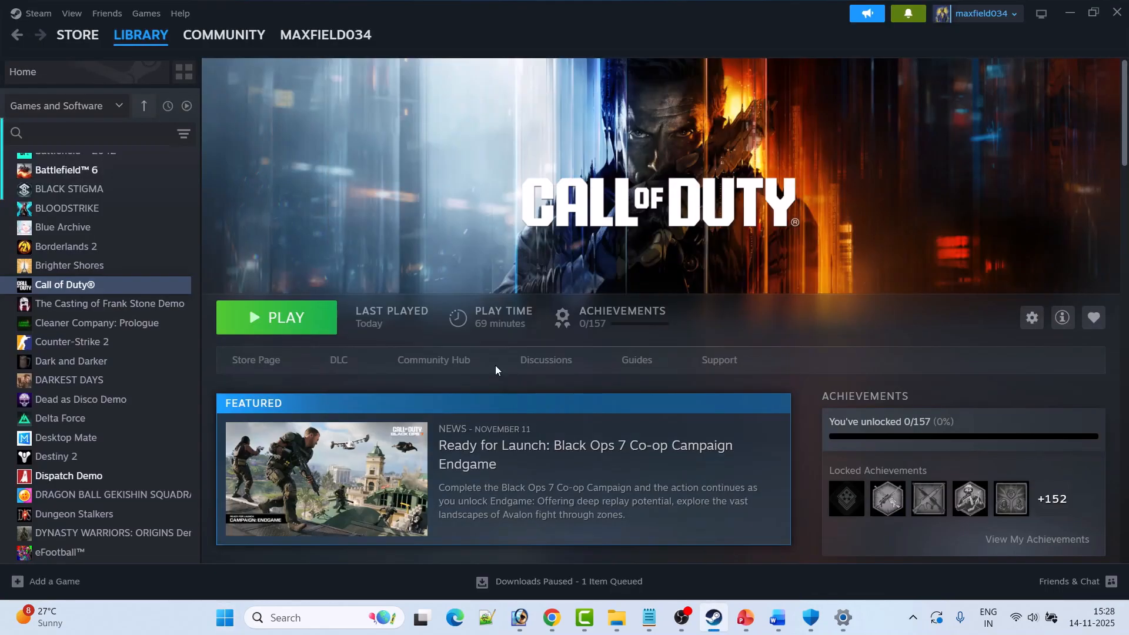
Switch to the Word document, read Fix 15 on external devices and Fix 16 on reinstalling the game, and return to Steam.
{"action": "left_click", "coordinate": [778, 618]}
{"action": "scroll", "coordinate": [338, 291], "scroll_direction": "down", "scroll_amount": 1}
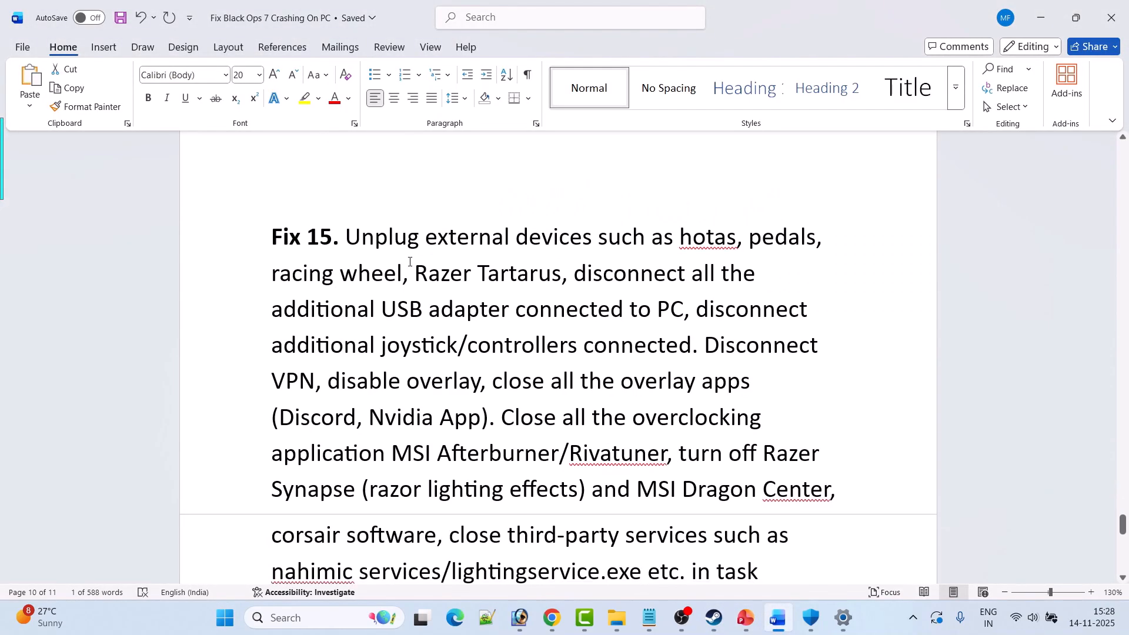
{"action": "scroll", "coordinate": [413, 262], "scroll_direction": "down", "scroll_amount": 1}
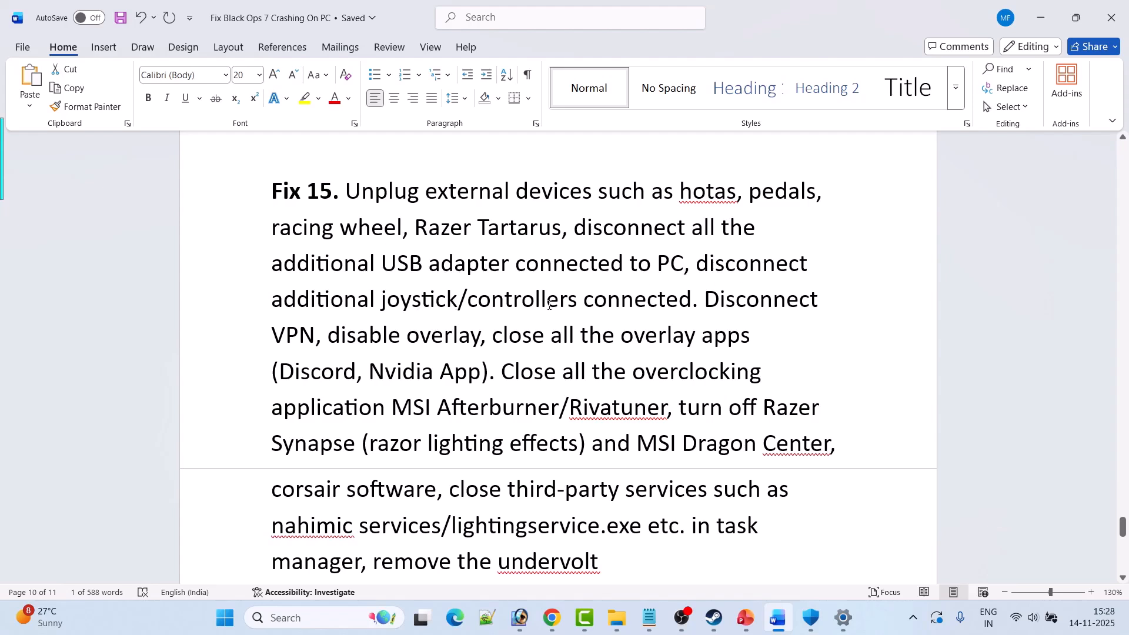
{"action": "scroll", "coordinate": [460, 300], "scroll_direction": "down", "scroll_amount": 1}
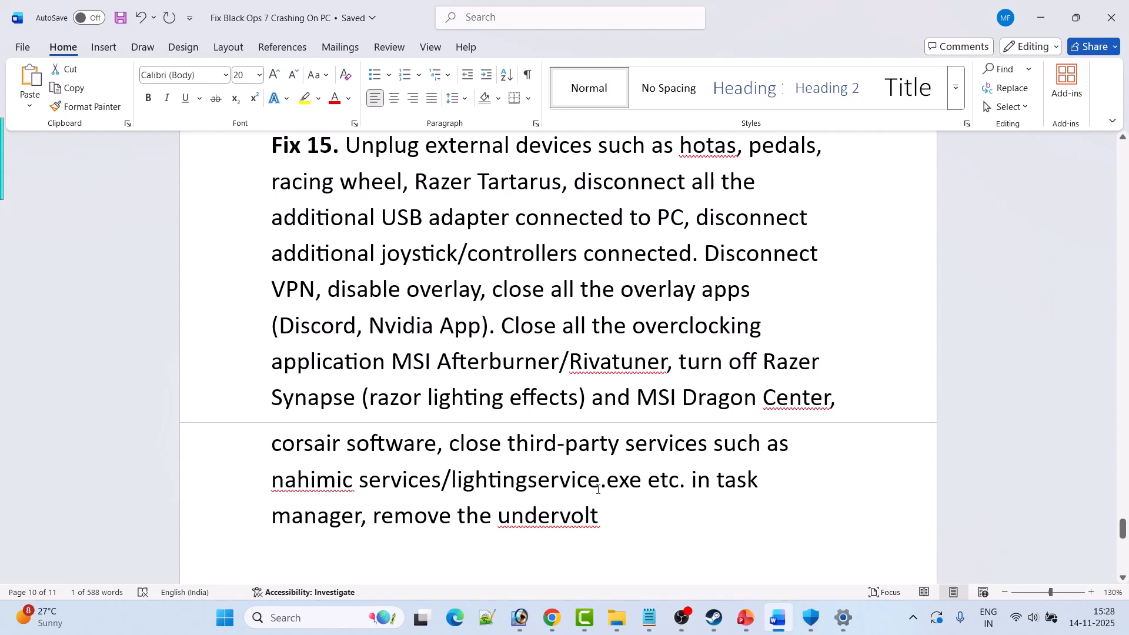
{"action": "scroll", "coordinate": [430, 505], "scroll_direction": "down", "scroll_amount": 1}
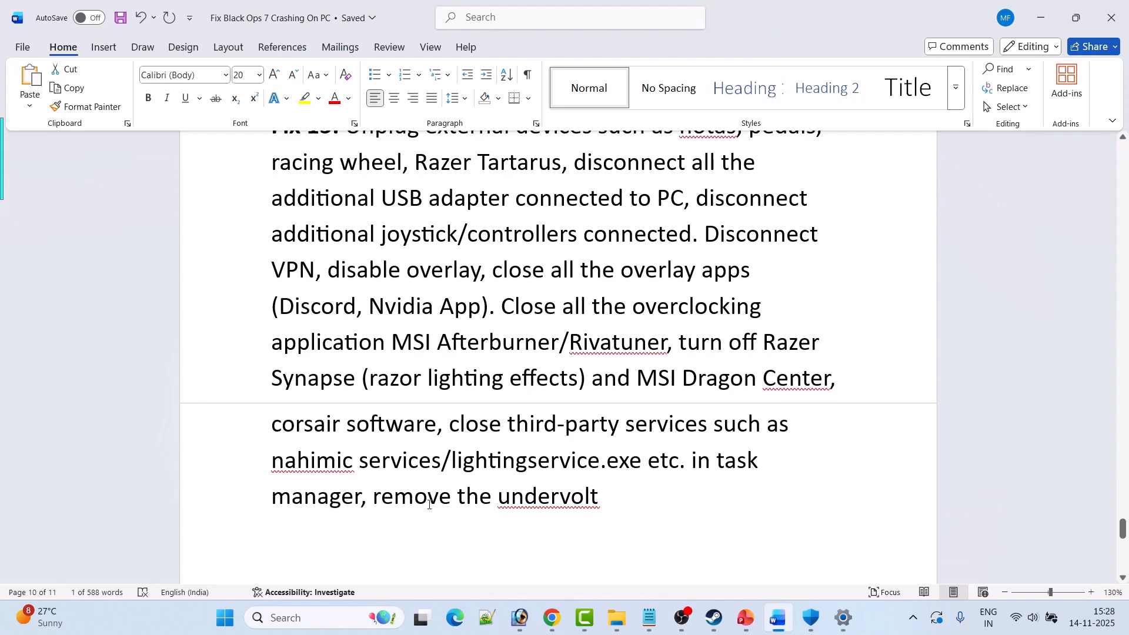
{"action": "left_click", "coordinate": [713, 618]}
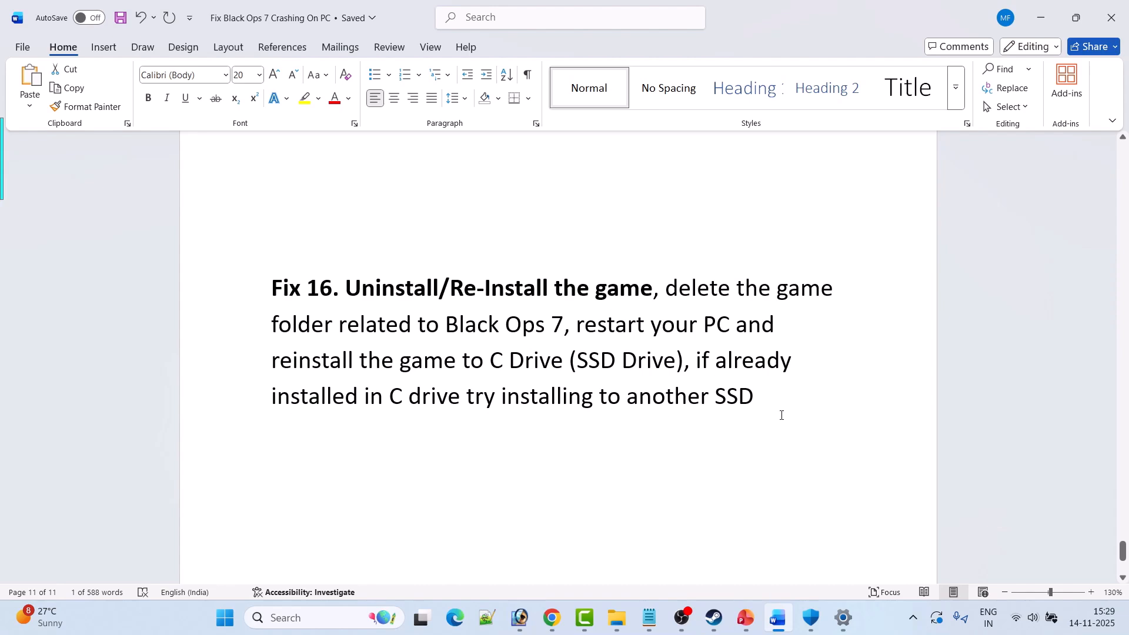
{"action": "key", "text": "alt+Tab"}
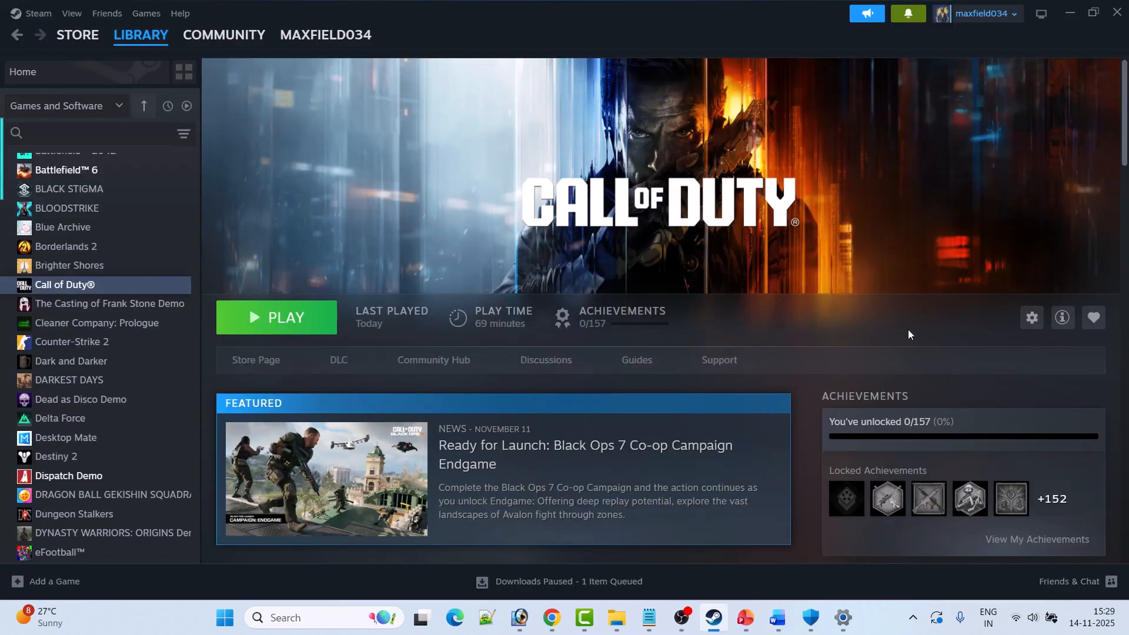